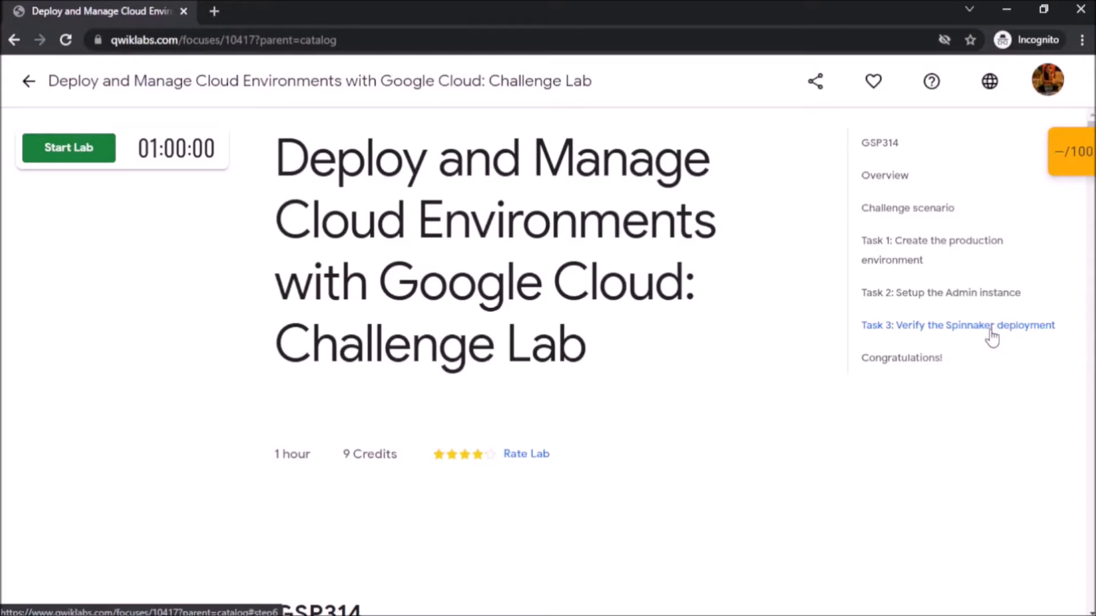
Read through the lab instructions, covering the tested topics, the Jooli Inc. standards and Task 1 on creating the production environment
scroll(648, 445, "down", 6)
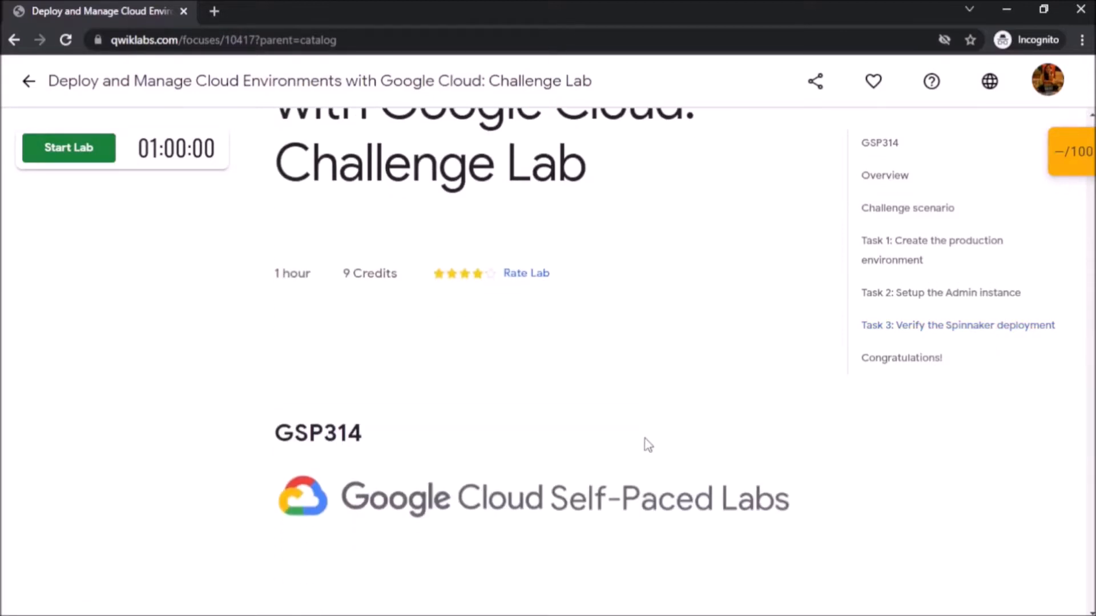
scroll(647, 445, "down", 8)
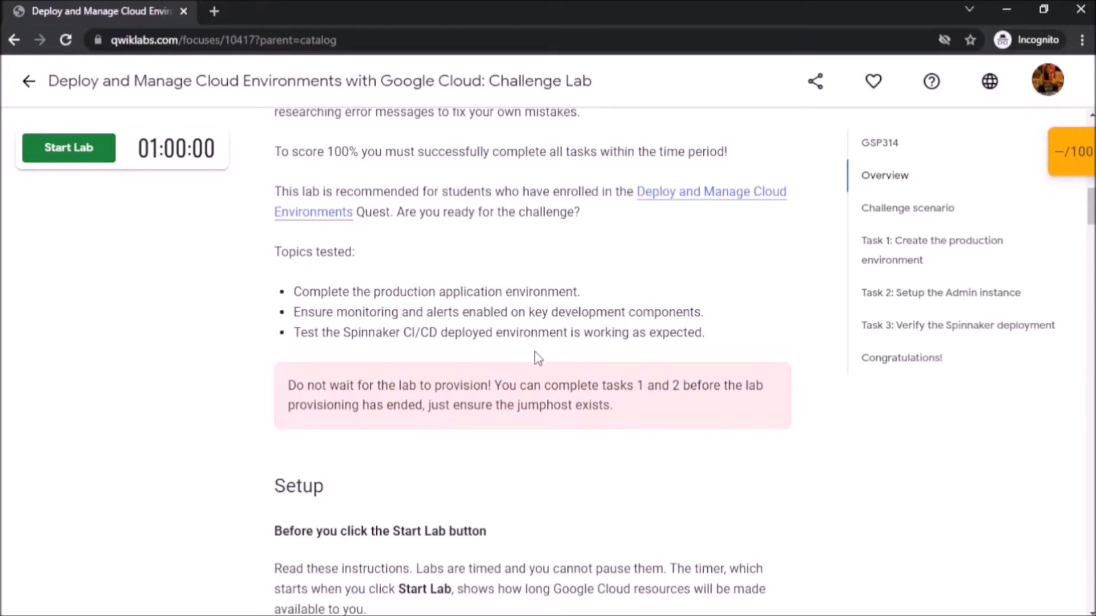
scroll(538, 359, "down", 3)
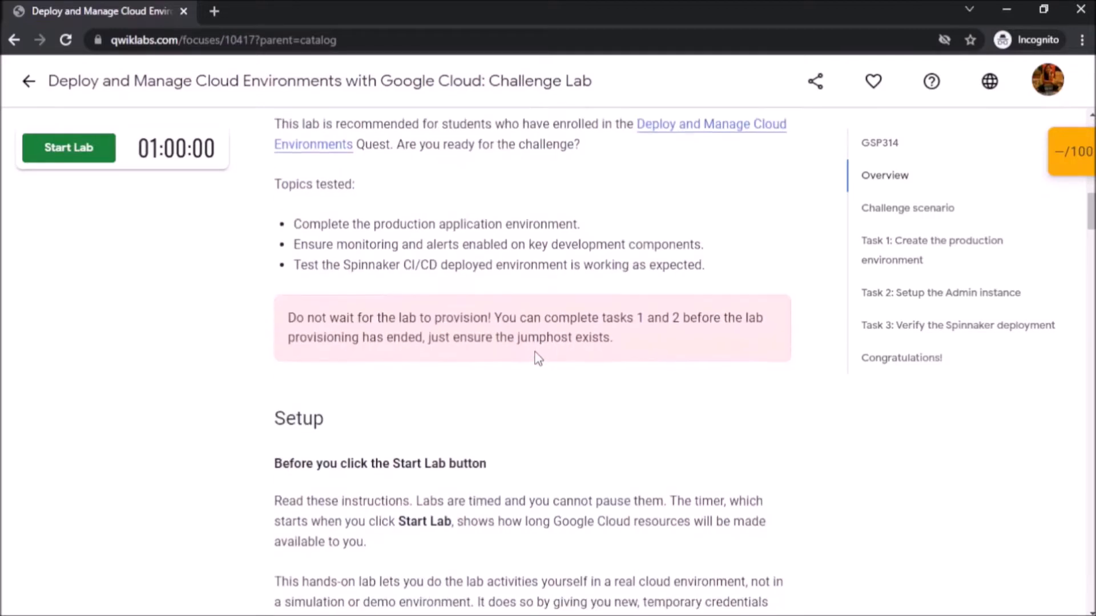
scroll(538, 359, "down", 15)
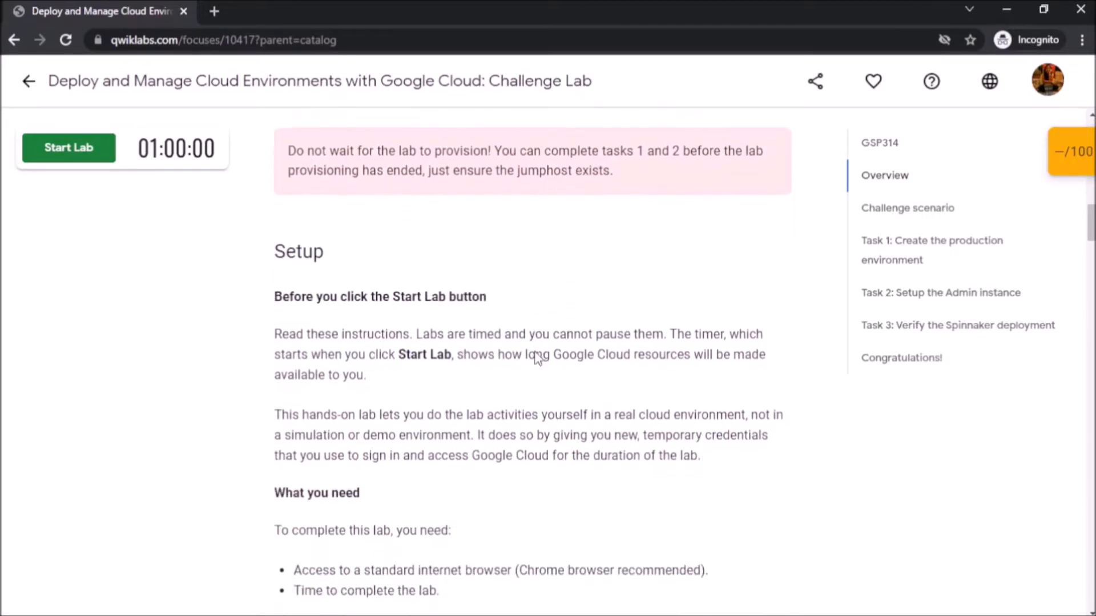
scroll(539, 358, "down", 1)
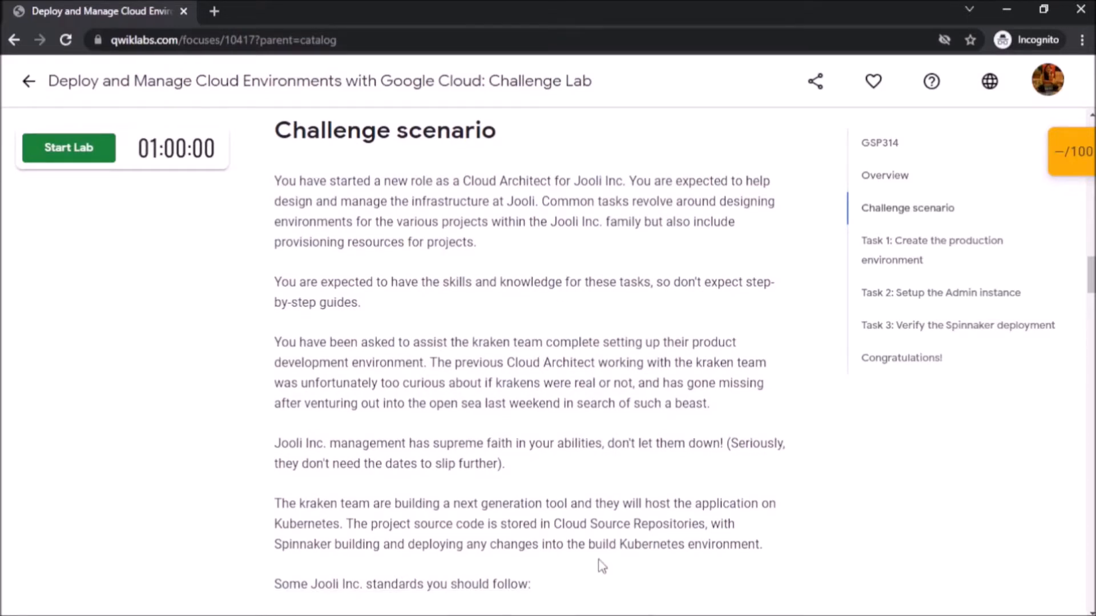
scroll(603, 567, "down", 5)
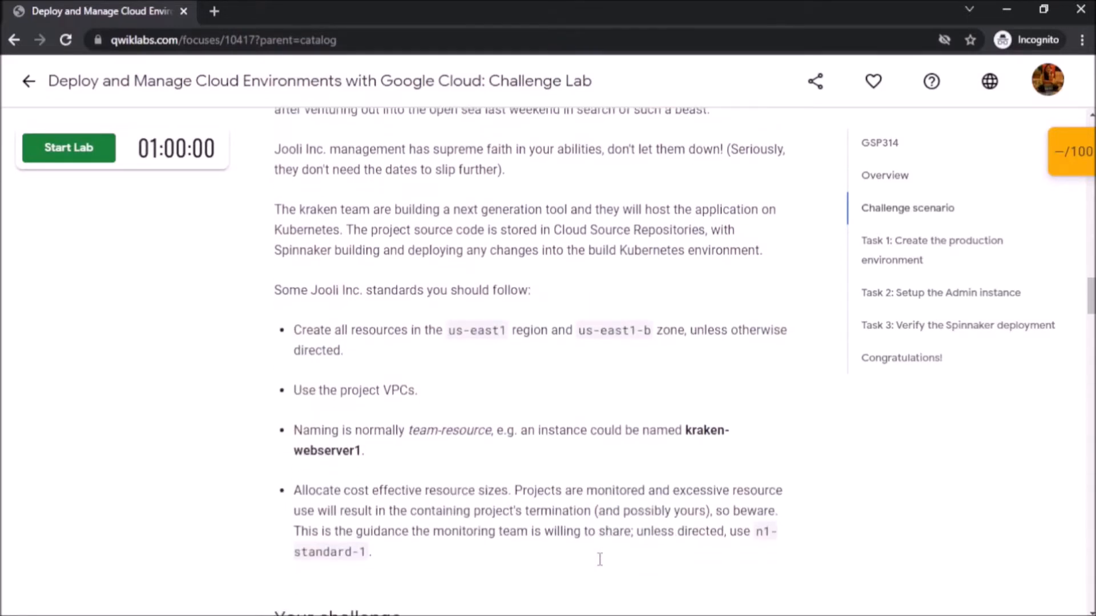
scroll(600, 563, "down", 1)
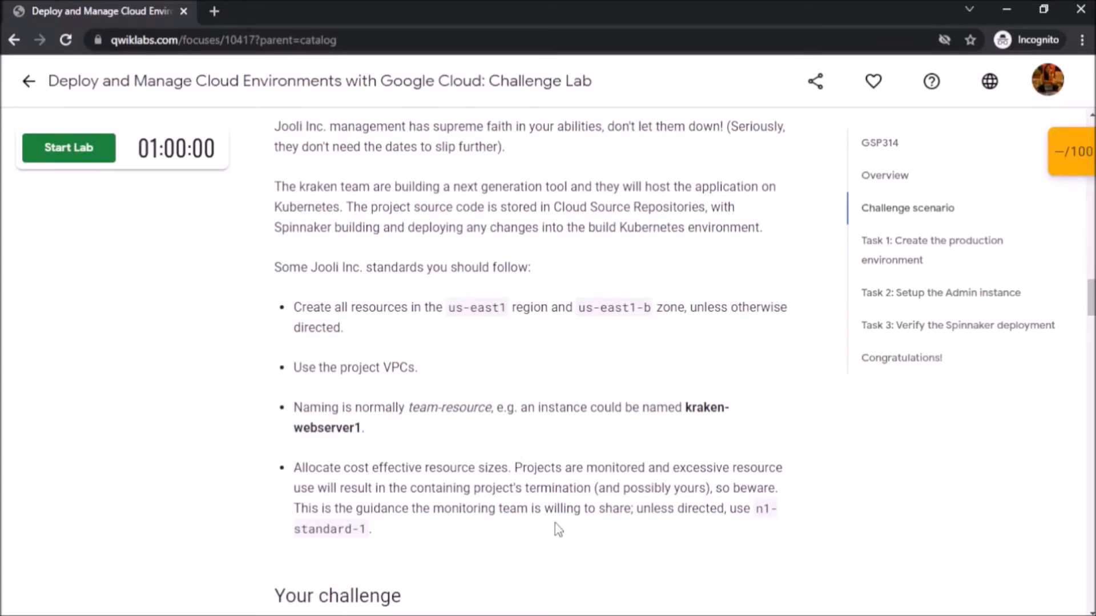
scroll(559, 530, "down", 5)
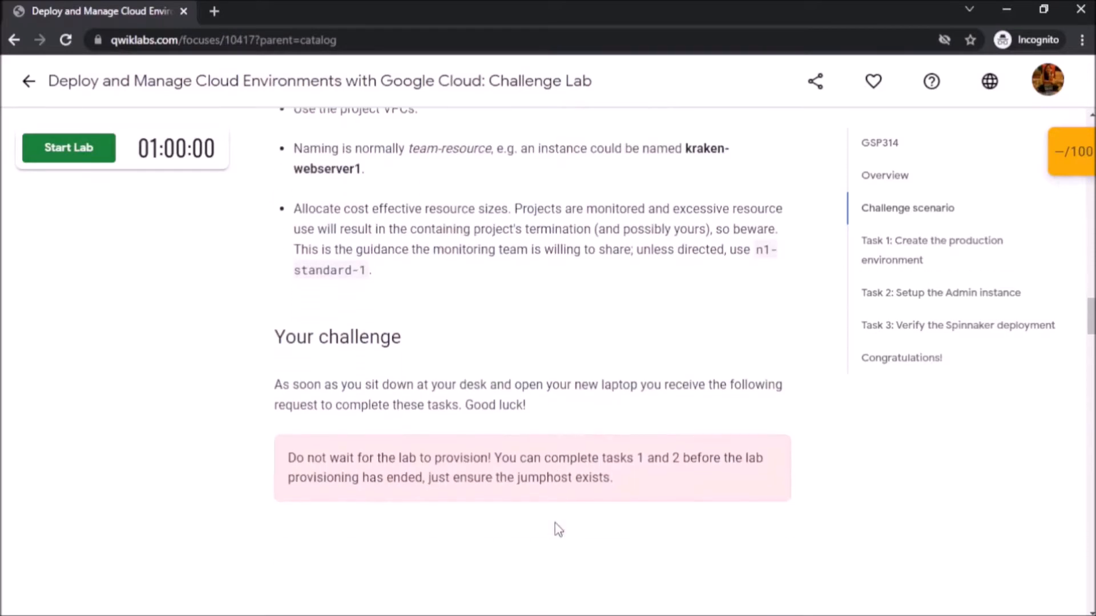
scroll(558, 530, "down", 5)
scroll(559, 529, "down", 4)
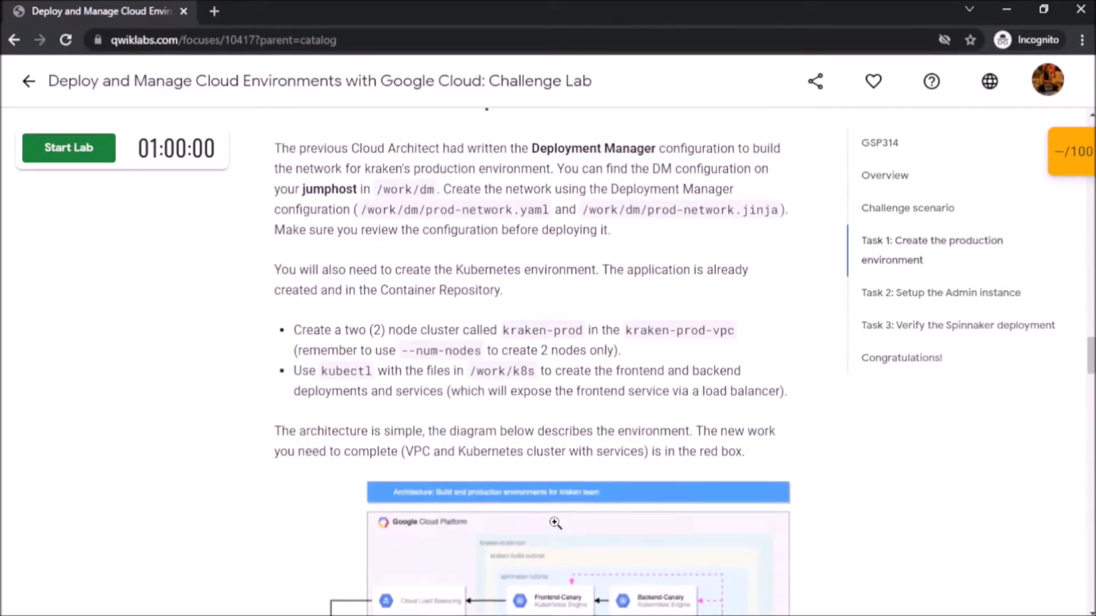
scroll(557, 525, "up", 2)
scroll(557, 523, "down", 1)
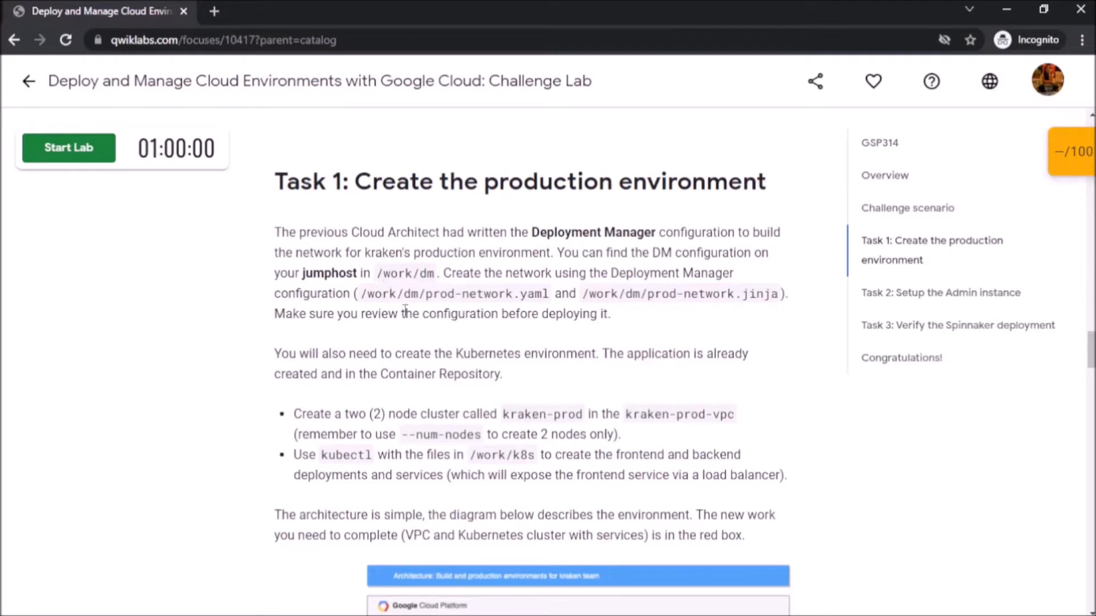
Start the lab and charge it to the existing subscription
left_click(64, 151)
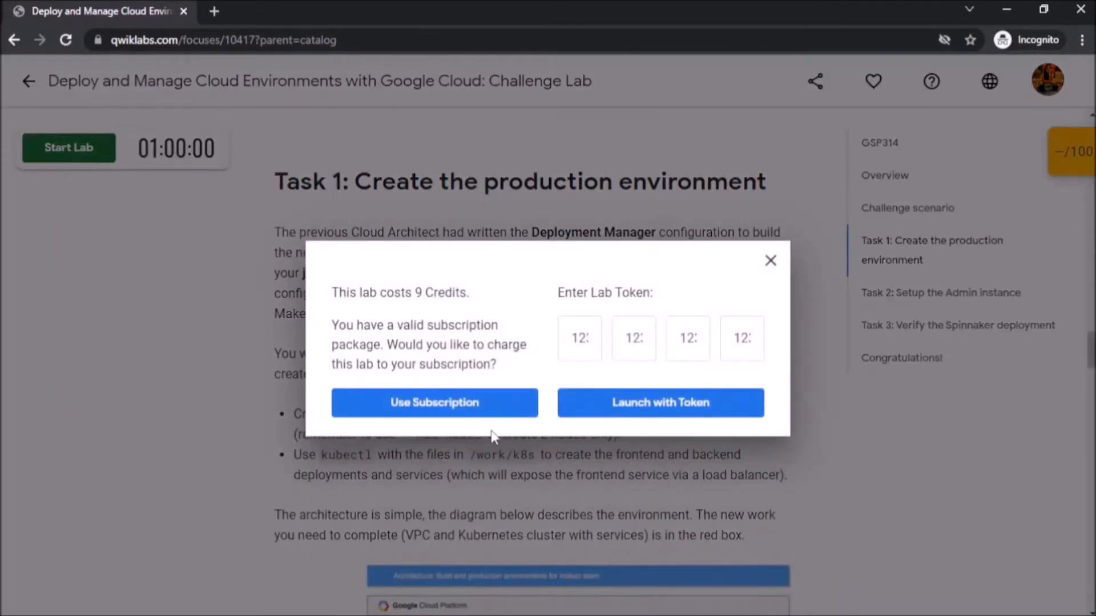
left_click(478, 406)
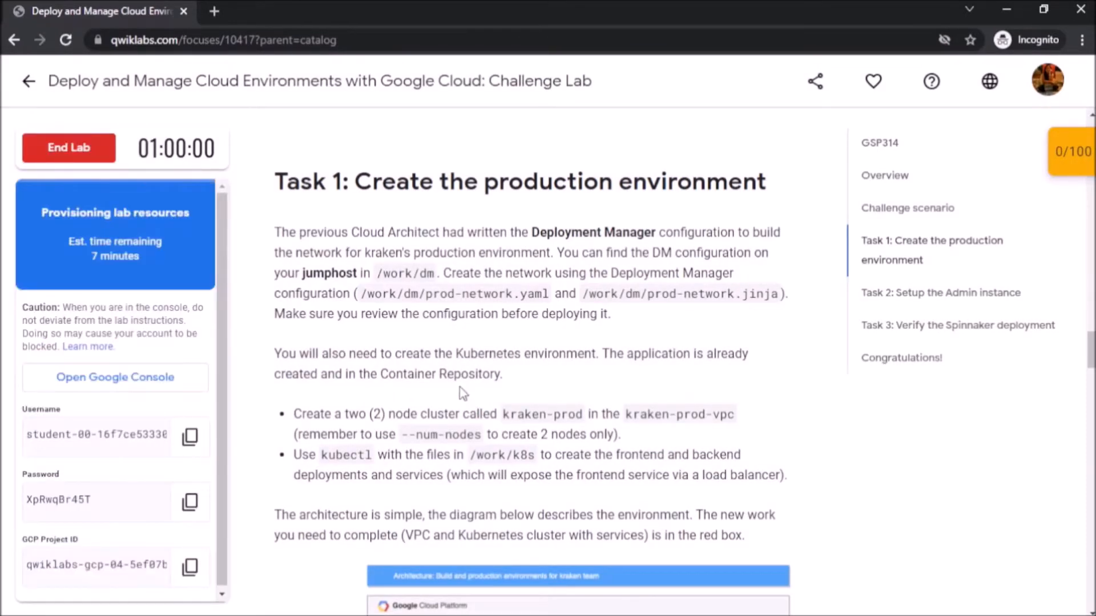
scroll(331, 393, "up", 8)
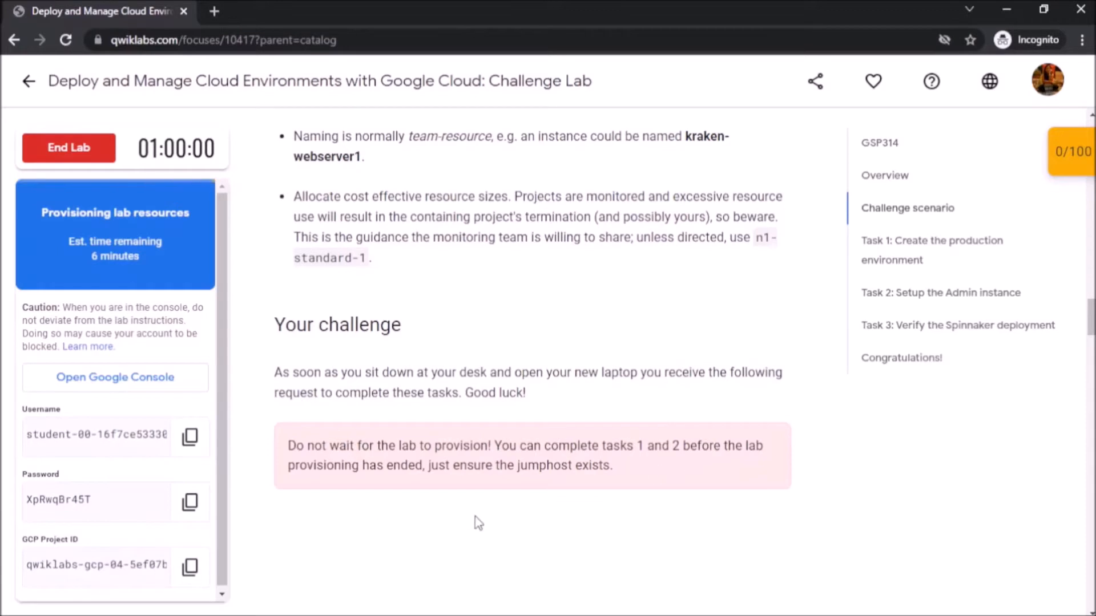
scroll(475, 516, "down", 3)
scroll(477, 516, "down", 6)
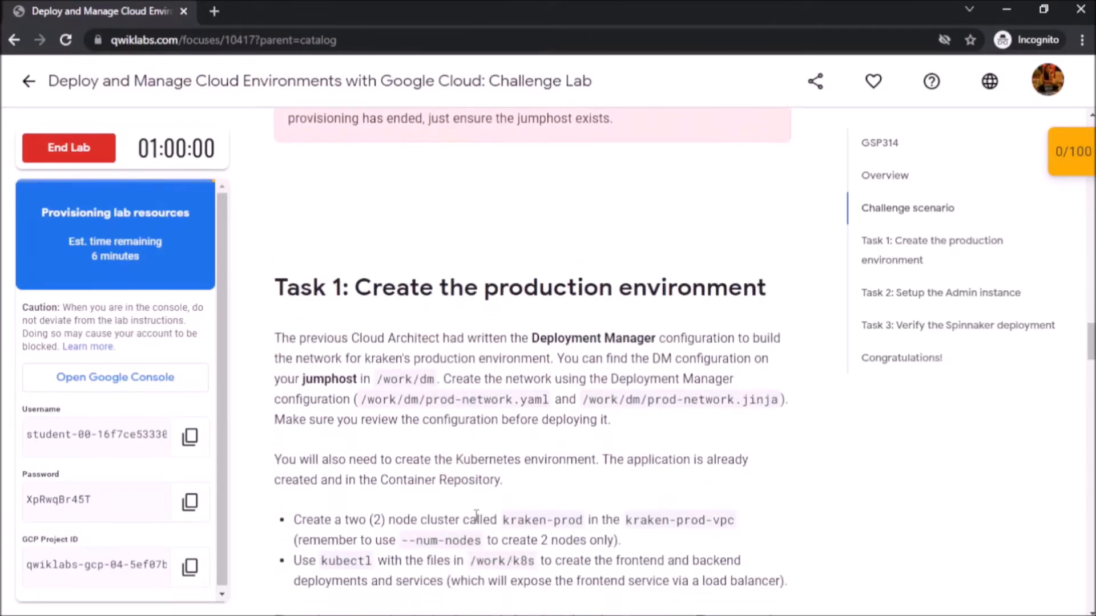
Open the Google Console sign-in page and submit the lab's username as another account
left_click(60, 376)
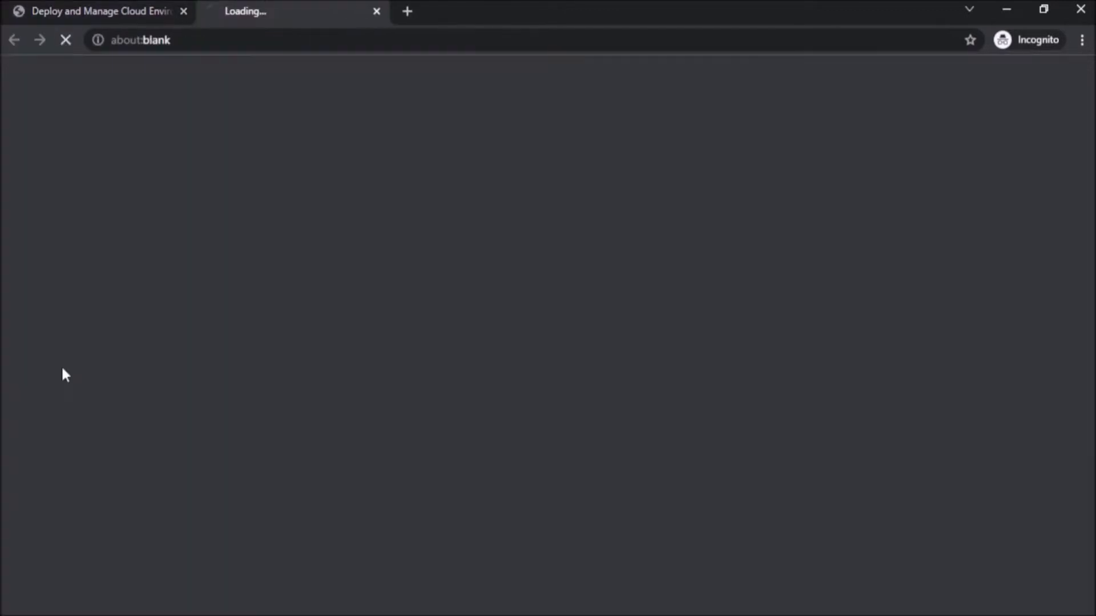
left_click(128, 11)
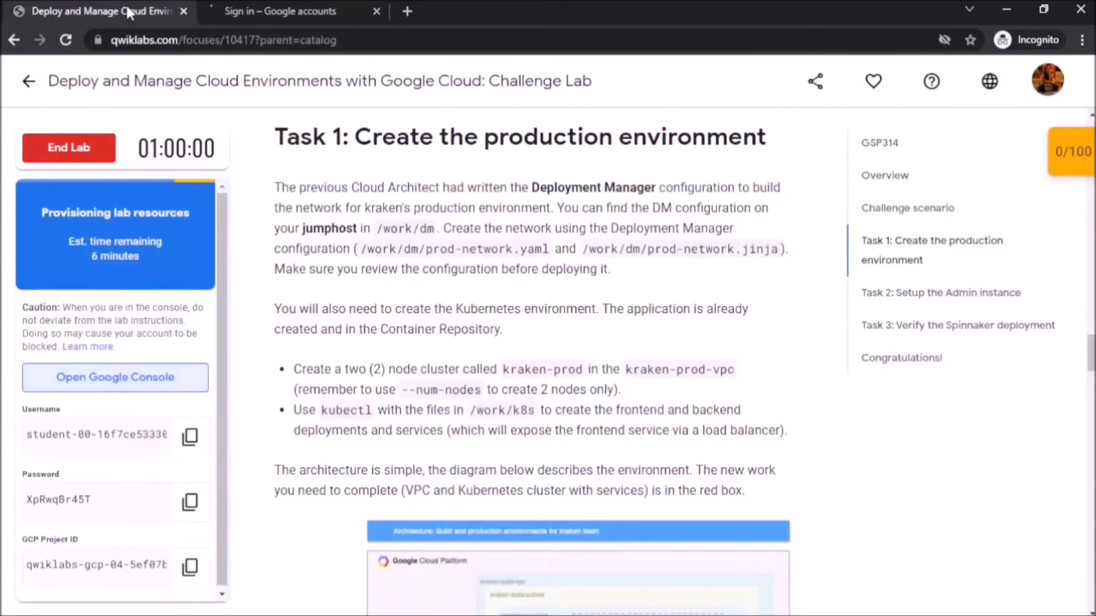
left_click(190, 436)
left_click(328, 13)
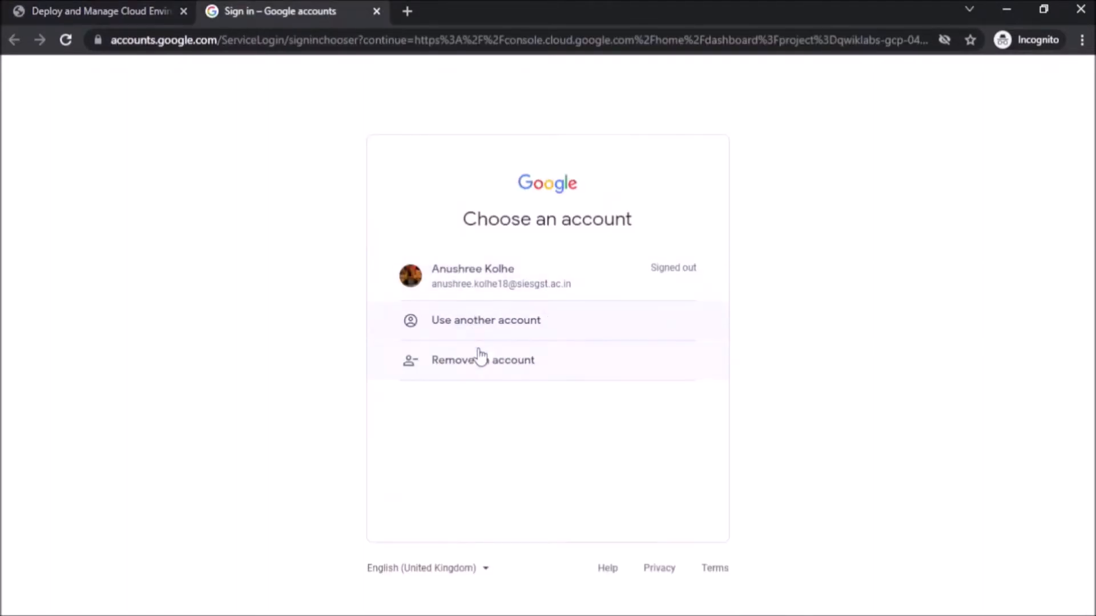
left_click(492, 319)
key("ctrl+v")
key("Return")
Copy the lab's account password and submit it on the Google sign-in page
left_click(89, 5)
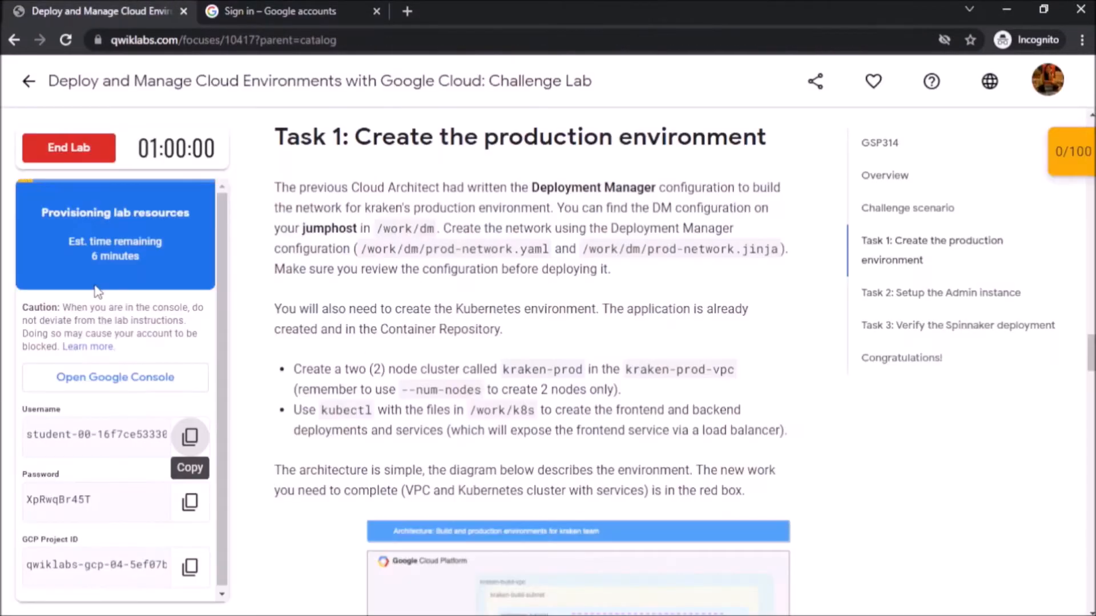
left_click(190, 503)
left_click(270, 5)
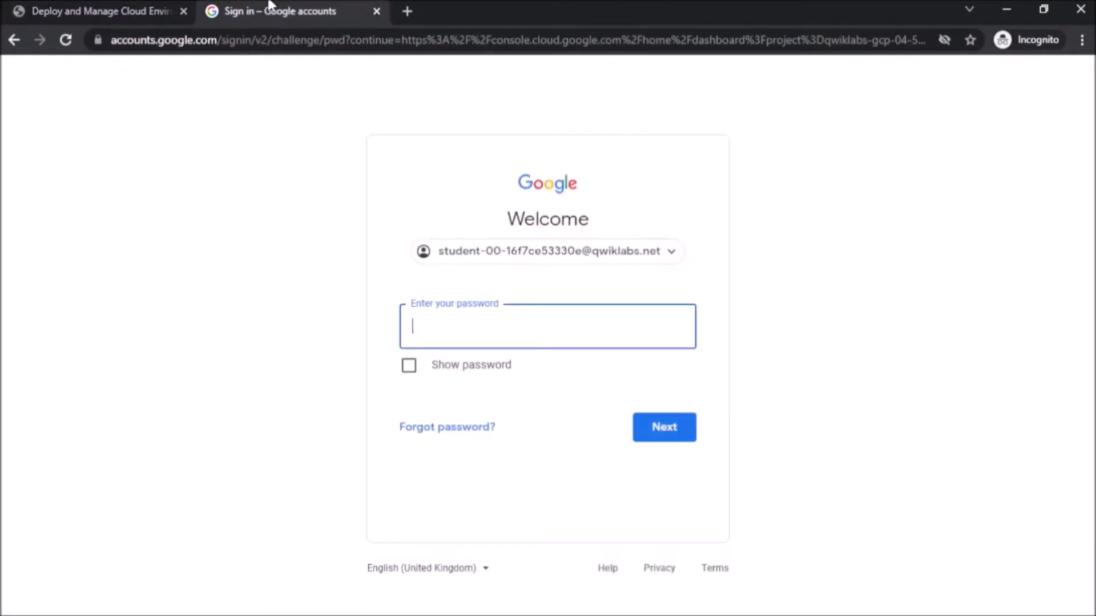
key("Return")
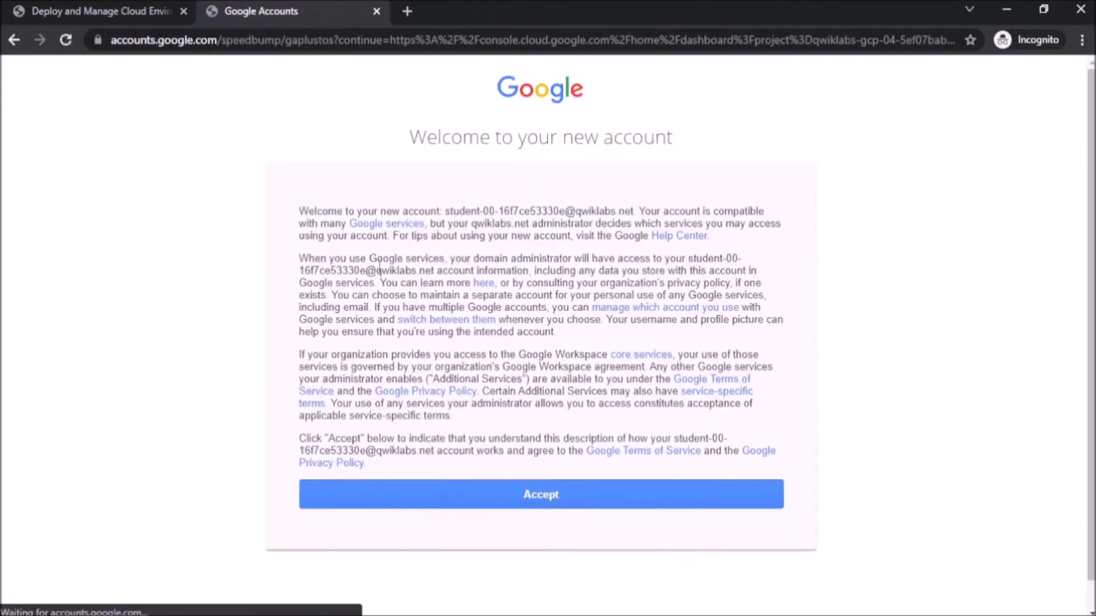
Accept the new account notice and agree to the Google Cloud Platform Terms of Service with India as the country
left_click(518, 496)
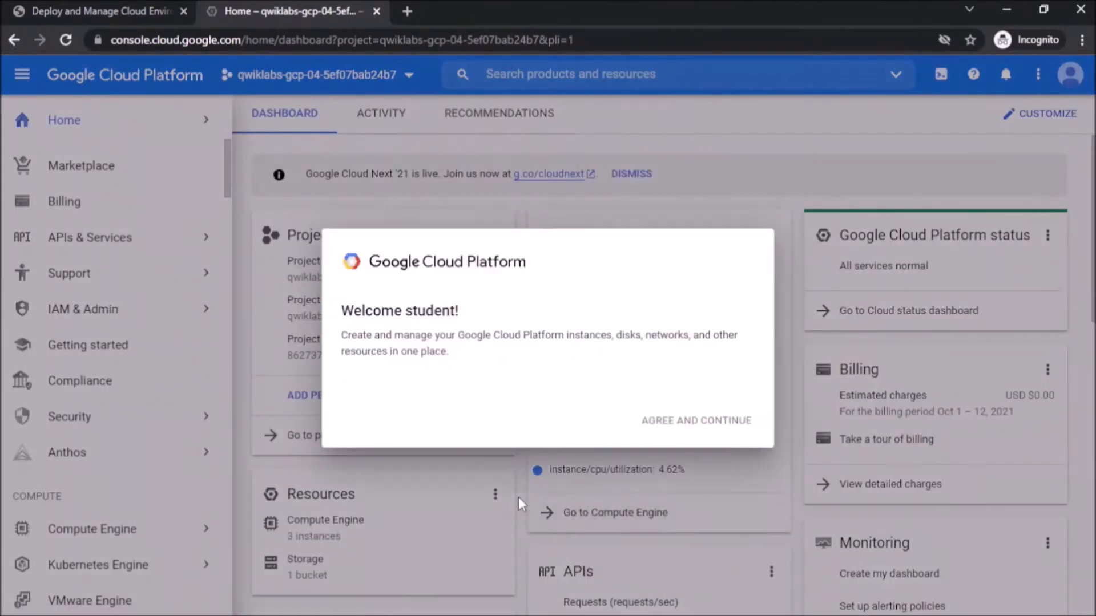
left_click(347, 410)
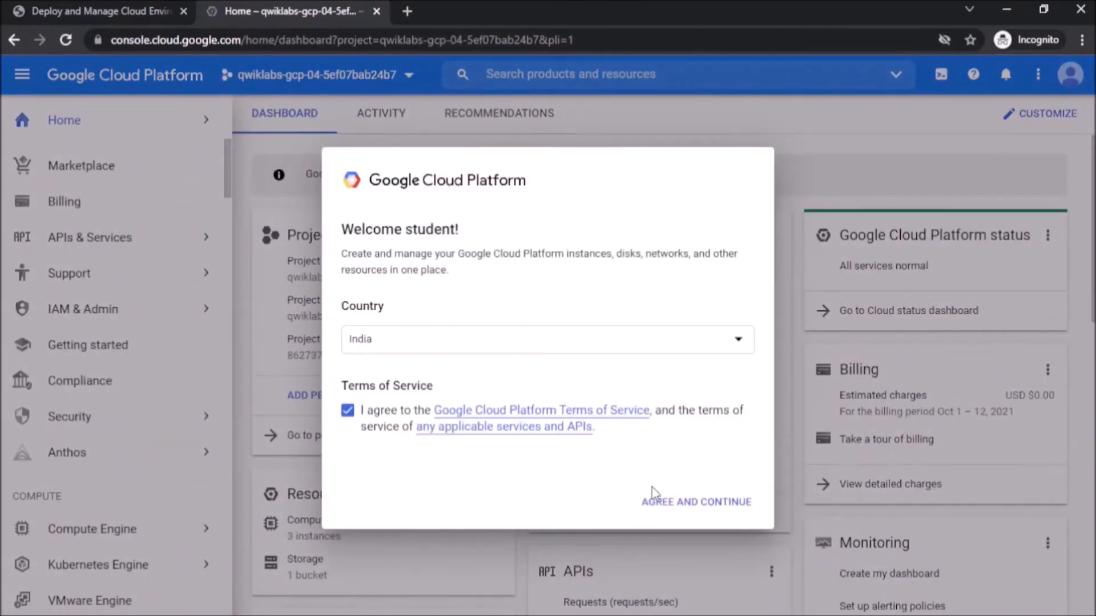
left_click(662, 505)
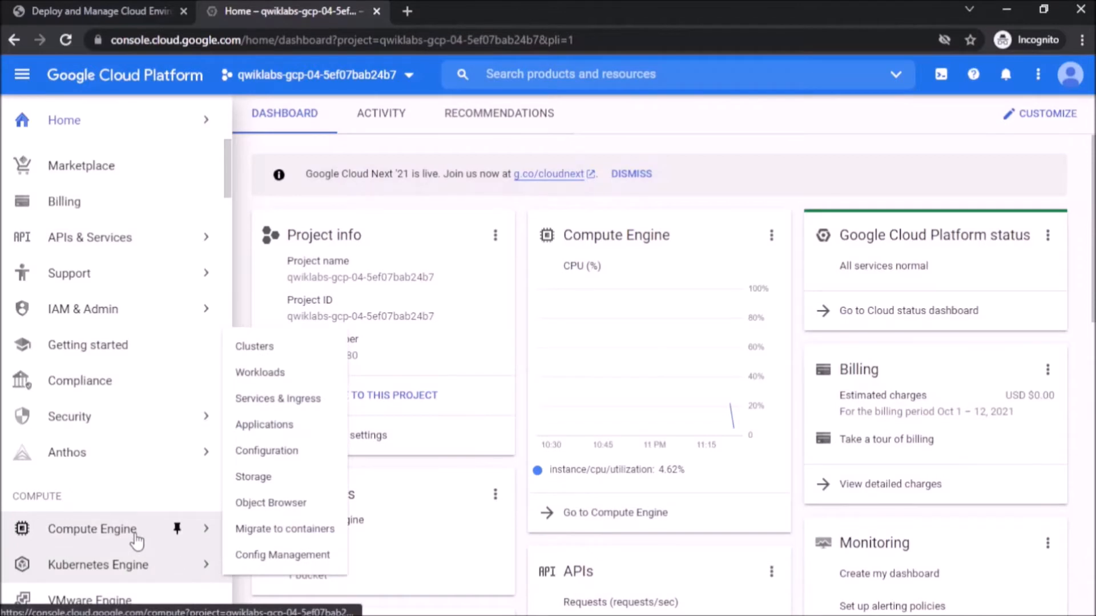
Open the Compute Engine VM instances list and close the Learn tutorial pane
mouse_move(140, 532)
left_click(323, 110)
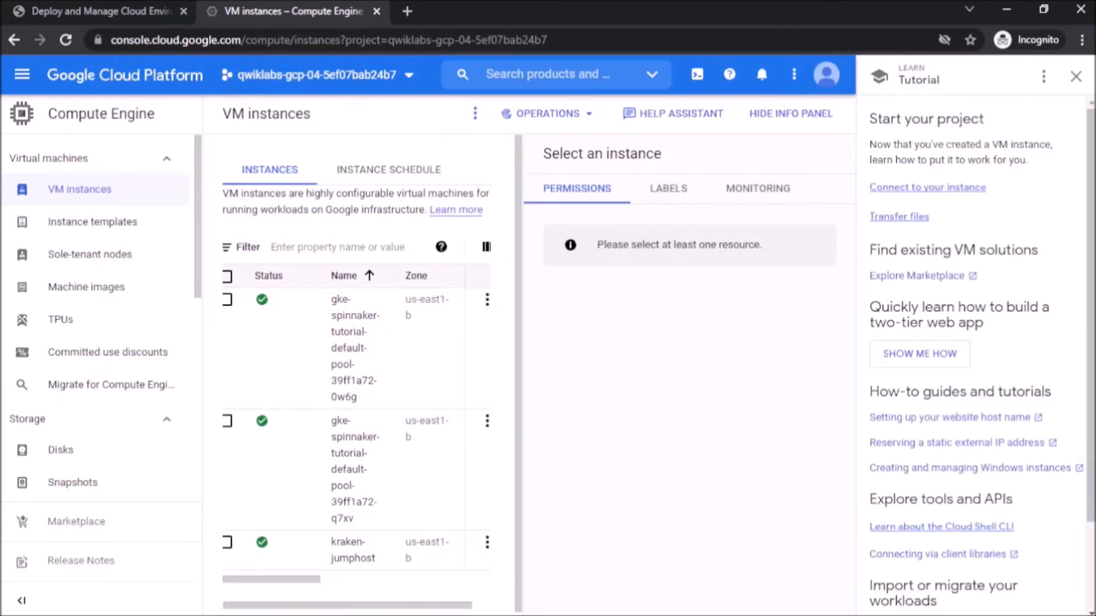
left_click(1077, 77)
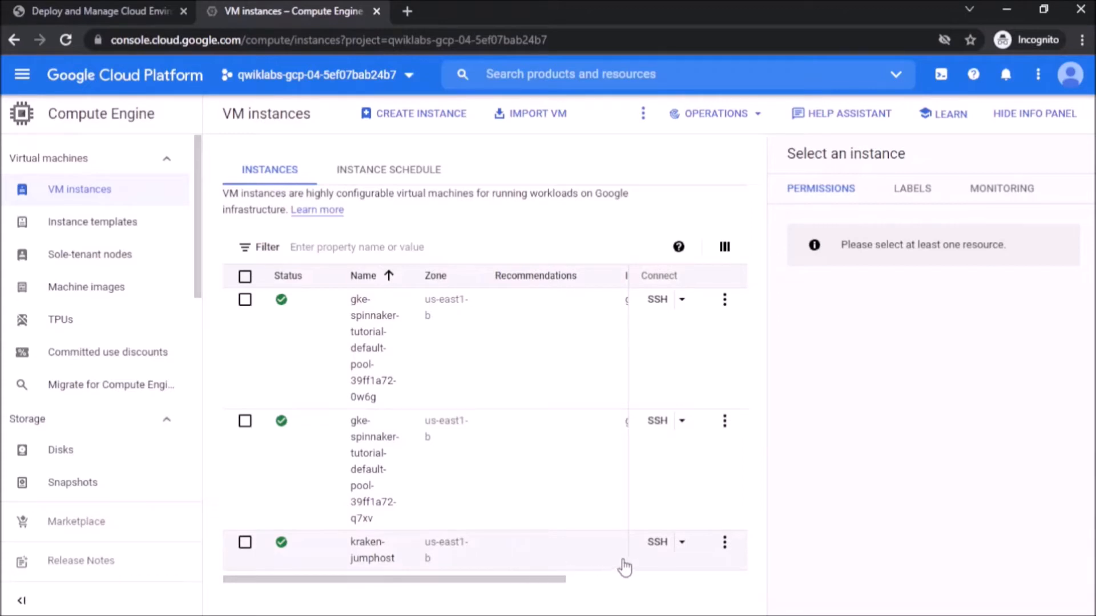
Connect to the kraken-jumphost instance over SSH and change to the /work/dm directory
left_click(657, 544)
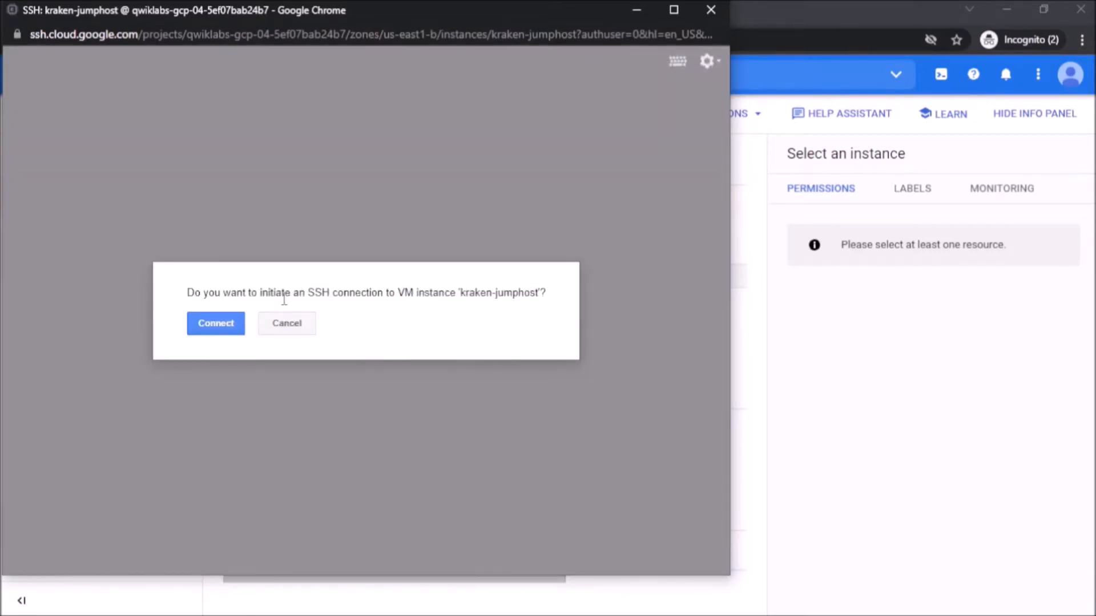
left_click(235, 324)
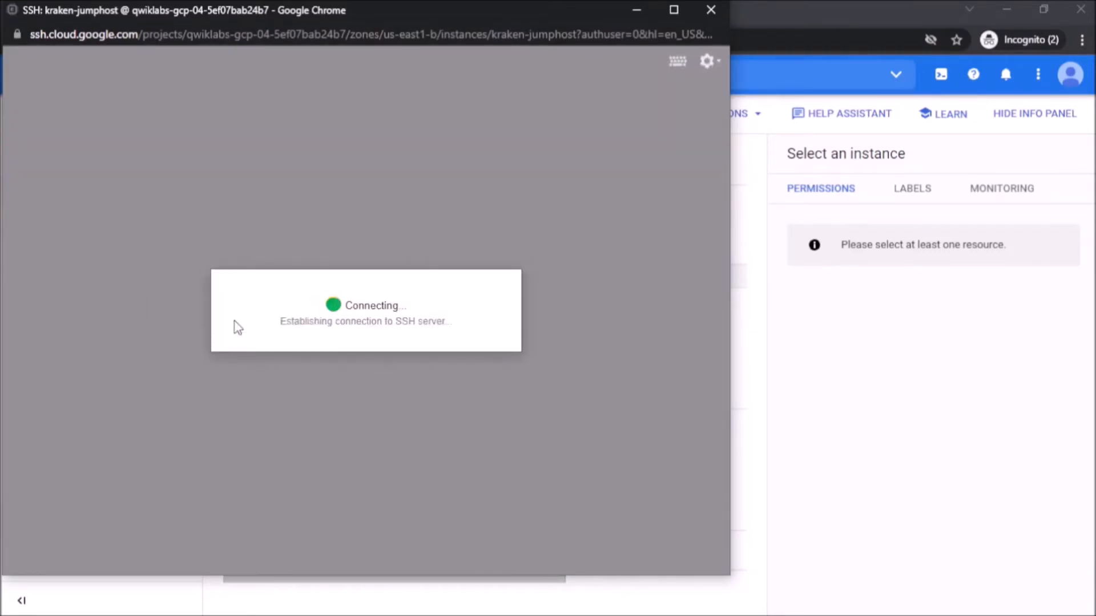
type("cd /work")
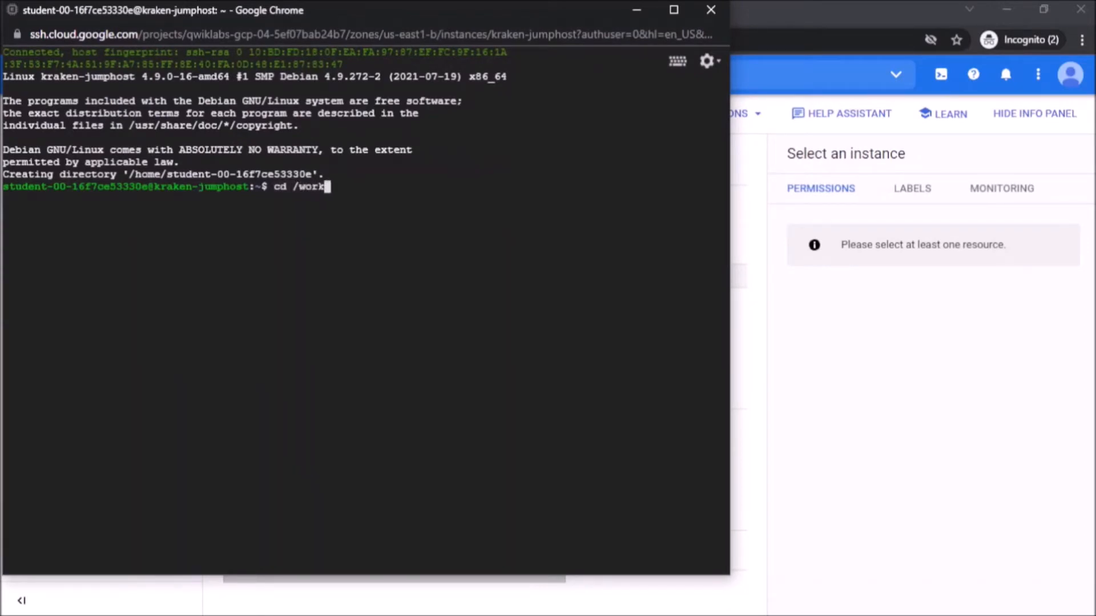
type("/dm")
key("Return")
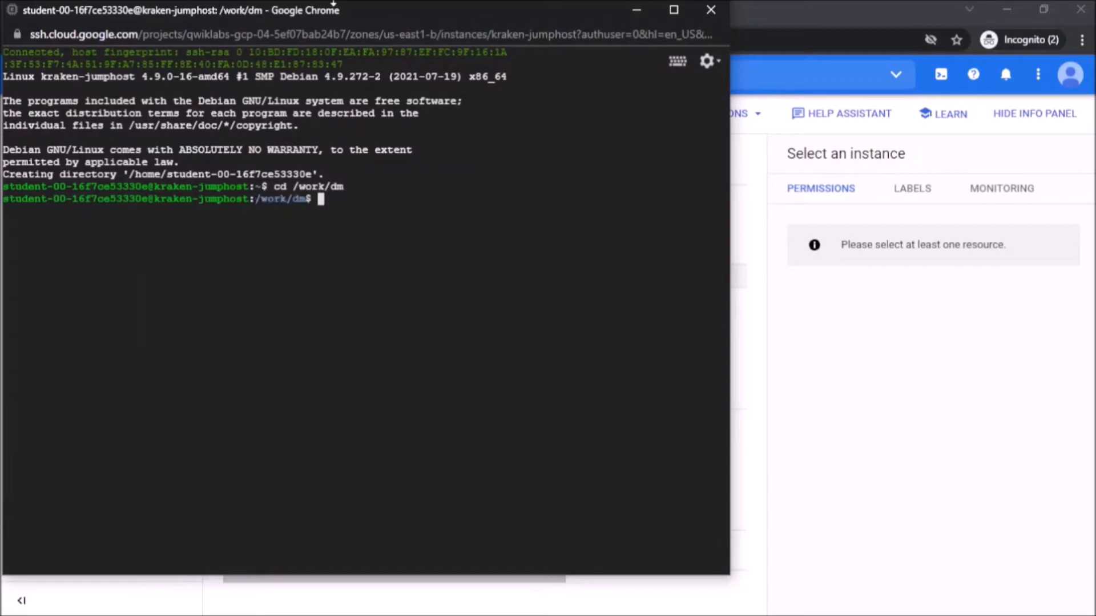
Check the Task 1 configuration file names in the lab instructions and open prod-network.yaml in nano on the jumphost
left_click_drag(317, 14, 526, 22)
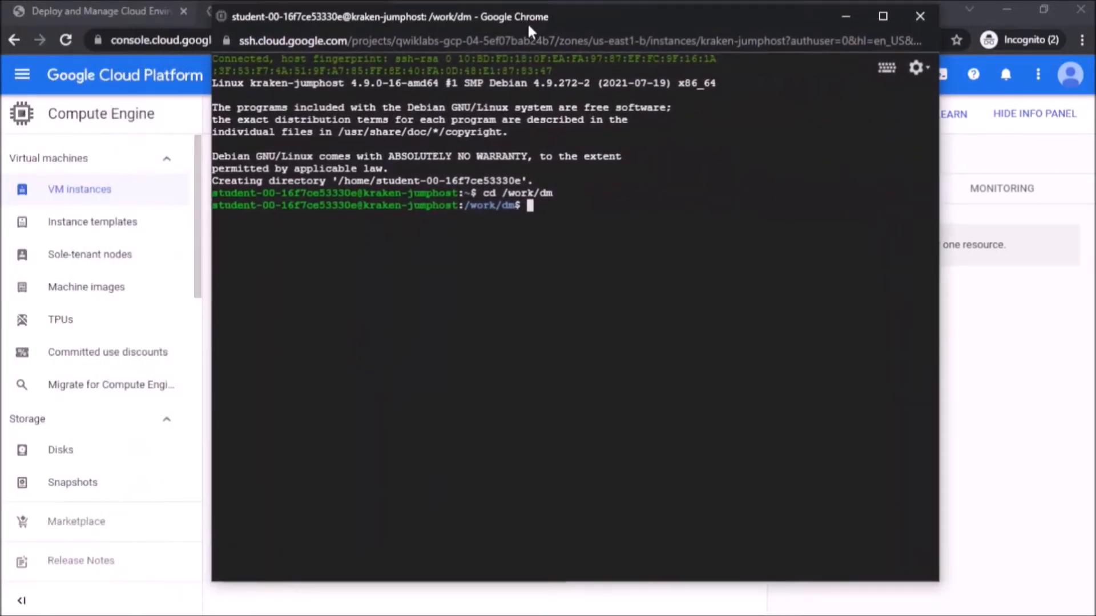
left_click(35, 8)
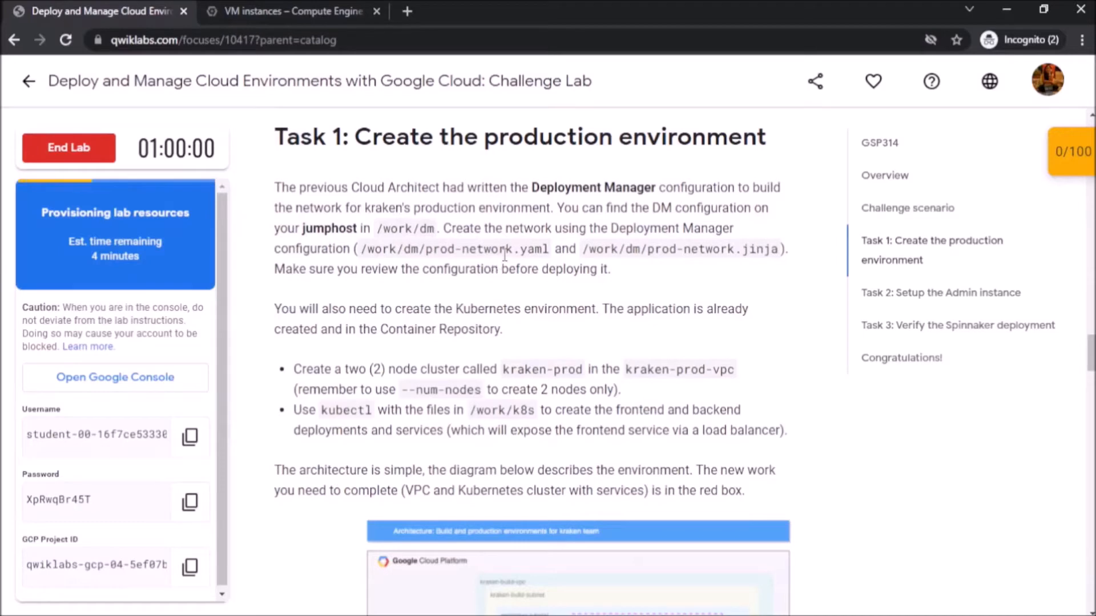
left_click(345, 4)
key("alt+Tab")
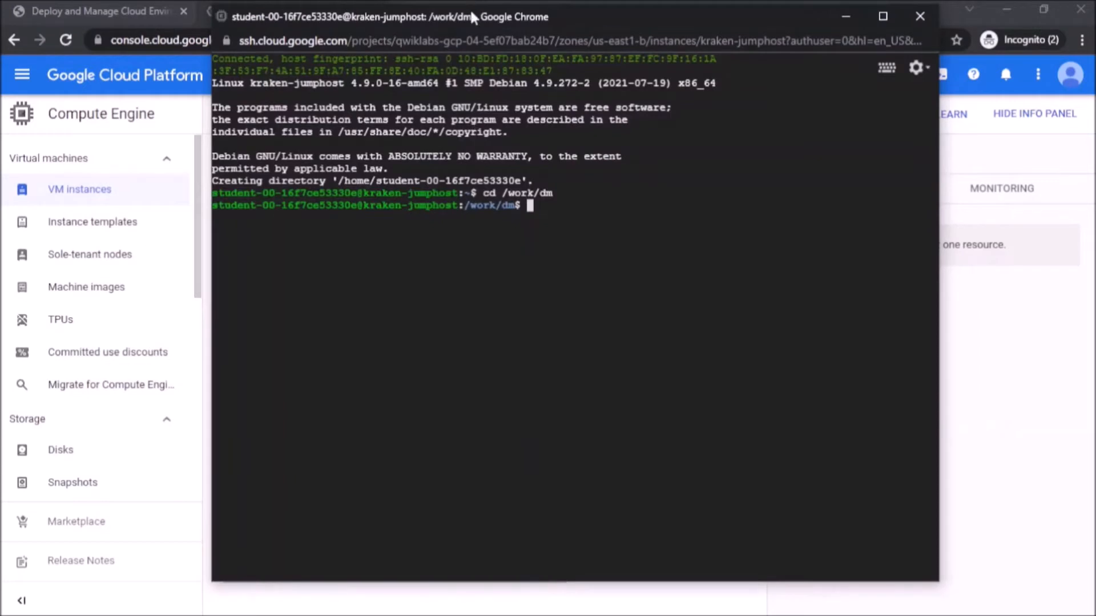
left_click_drag(472, 17, 579, 23)
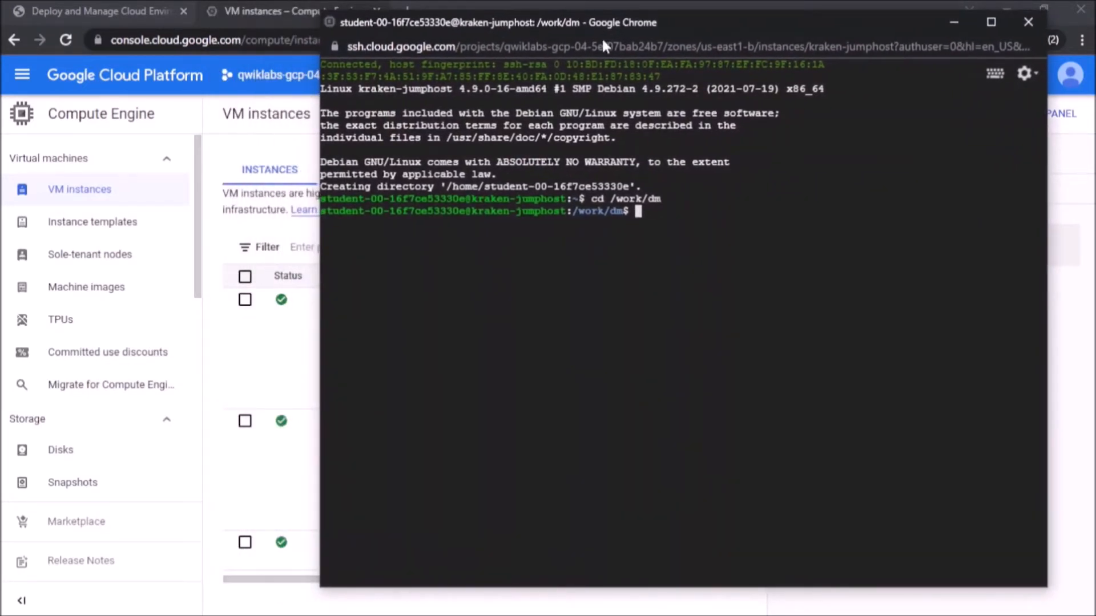
type("nano prod-network.yaml")
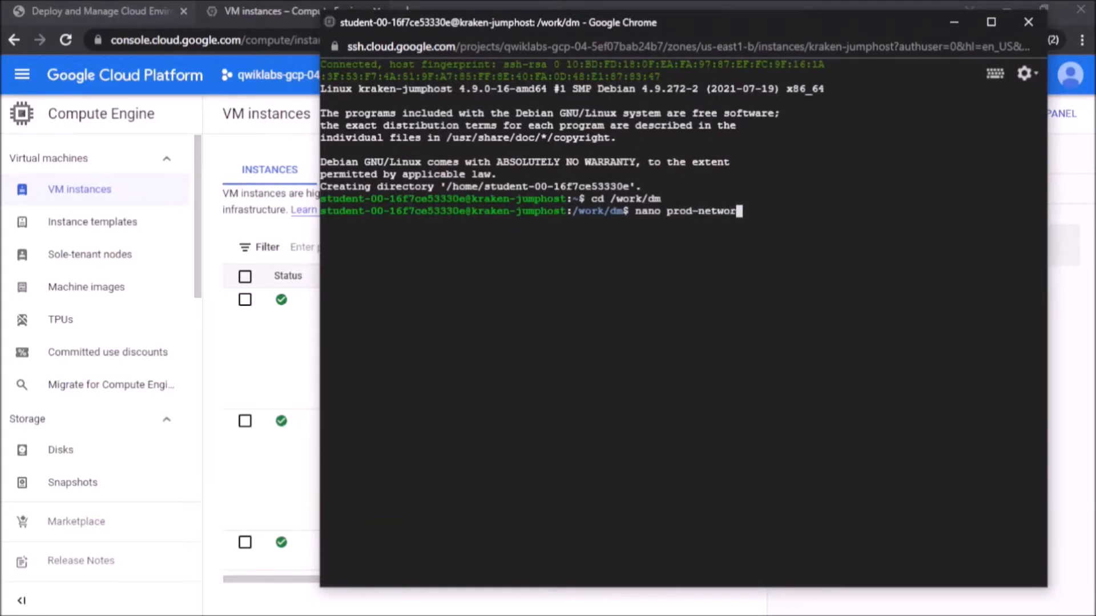
key("Return")
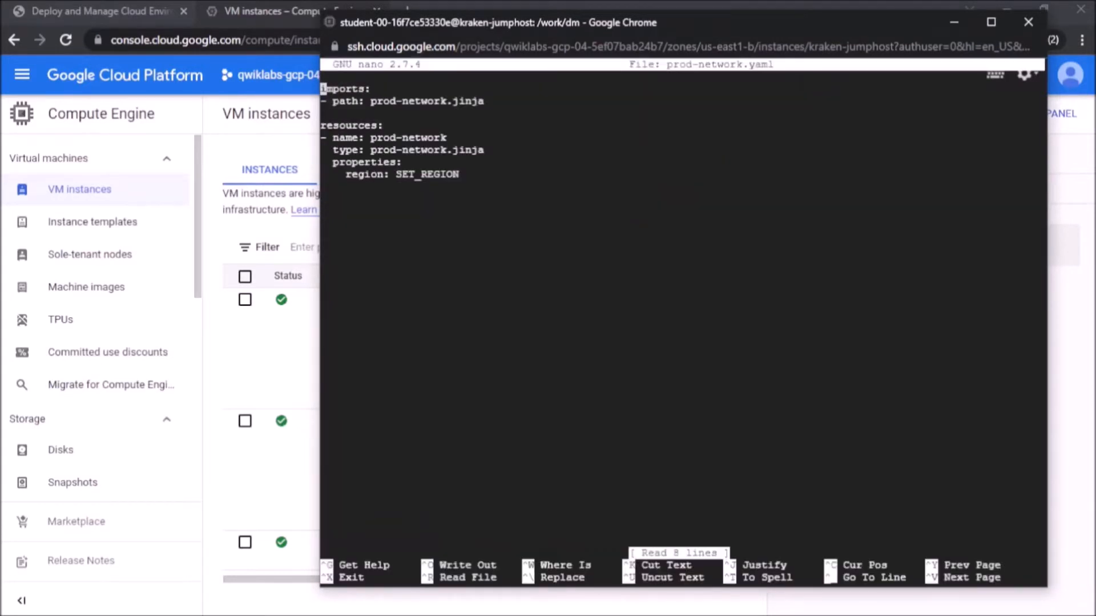
Set the region property to us-east1 in prod-network.yaml, save the file under the same name and exit the editor
key("Down")
key("Down")
key("Down")
key("Down")
key("Down")
key("Down")
key("Down")
key("Down")
key("Left")
key("BackSpace")
key("BackSpace")
key("BackSpace")
key("BackSpace")
key("BackSpace")
key("BackSpace")
key("BackSpace")
key("BackSpace")
key("BackSpace")
key("BackSpace")
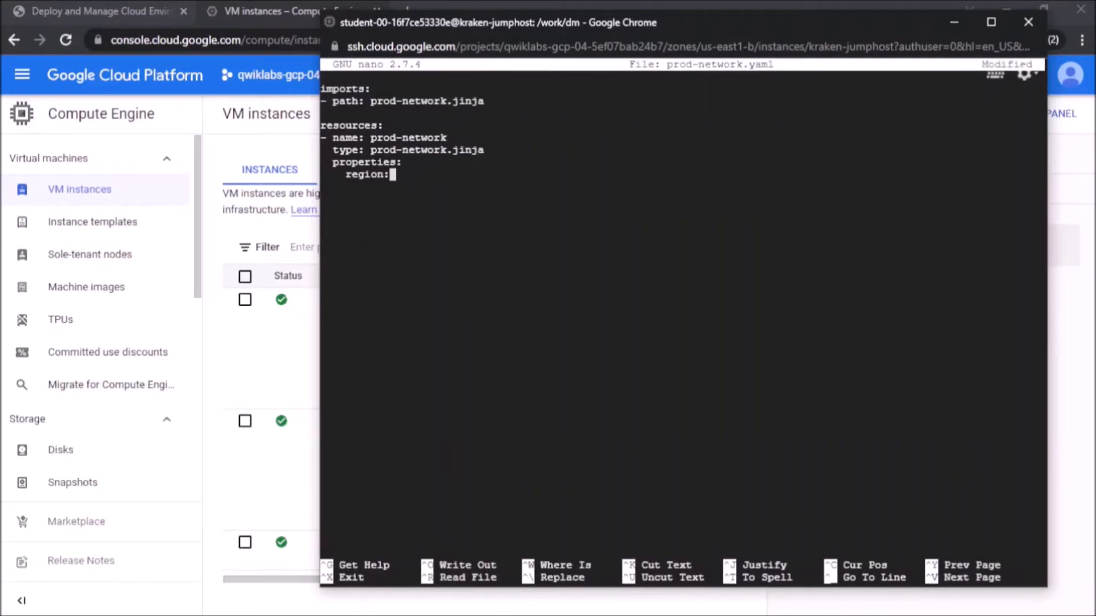
type("us-east")
type("1")
key("ctrl+x")
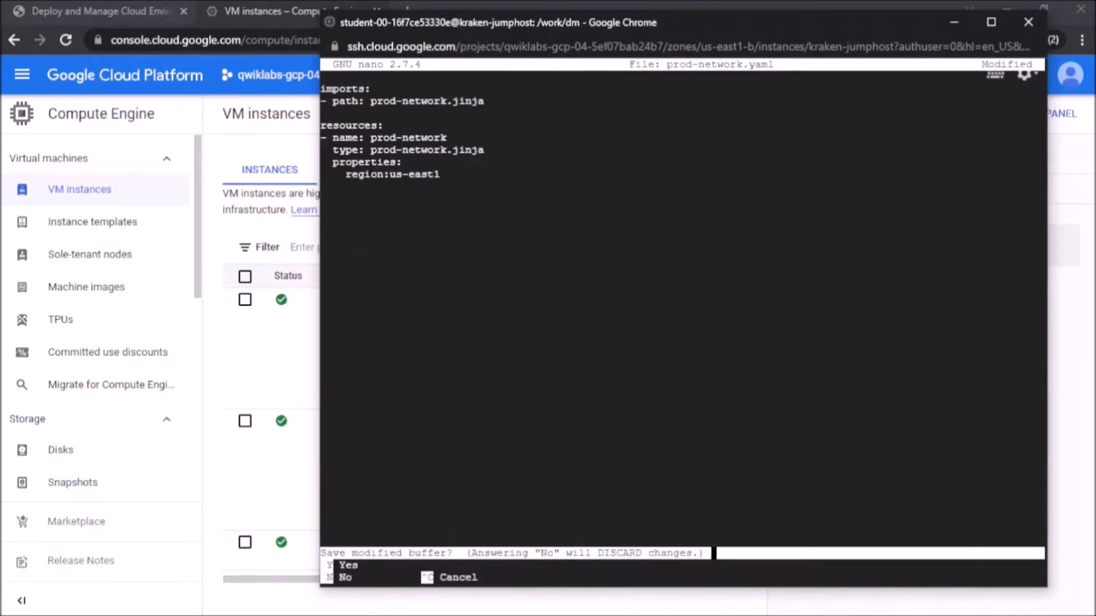
key("y")
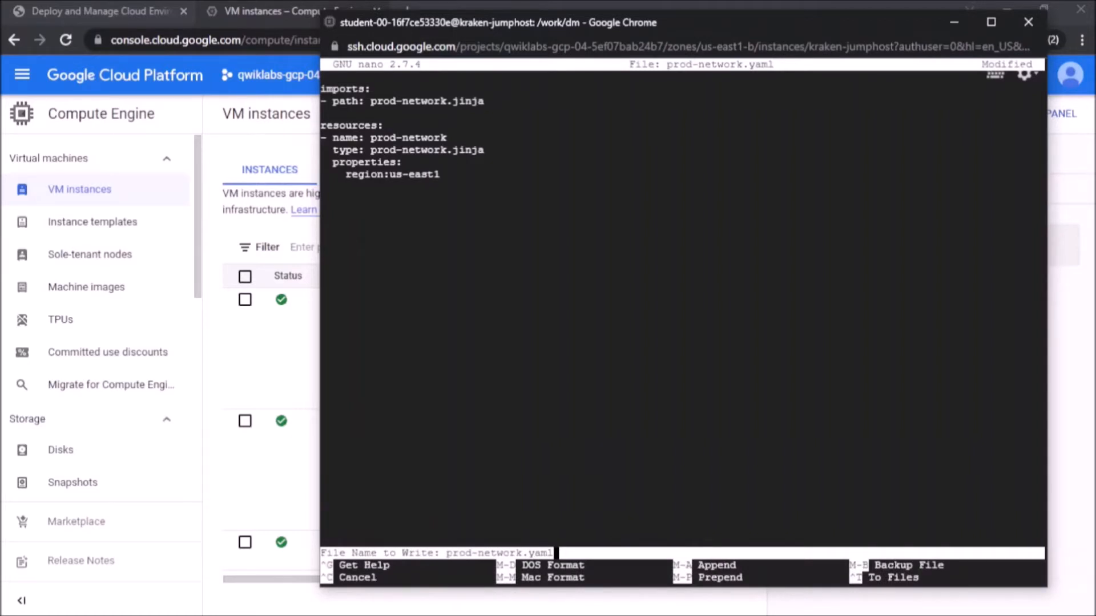
key("Return")
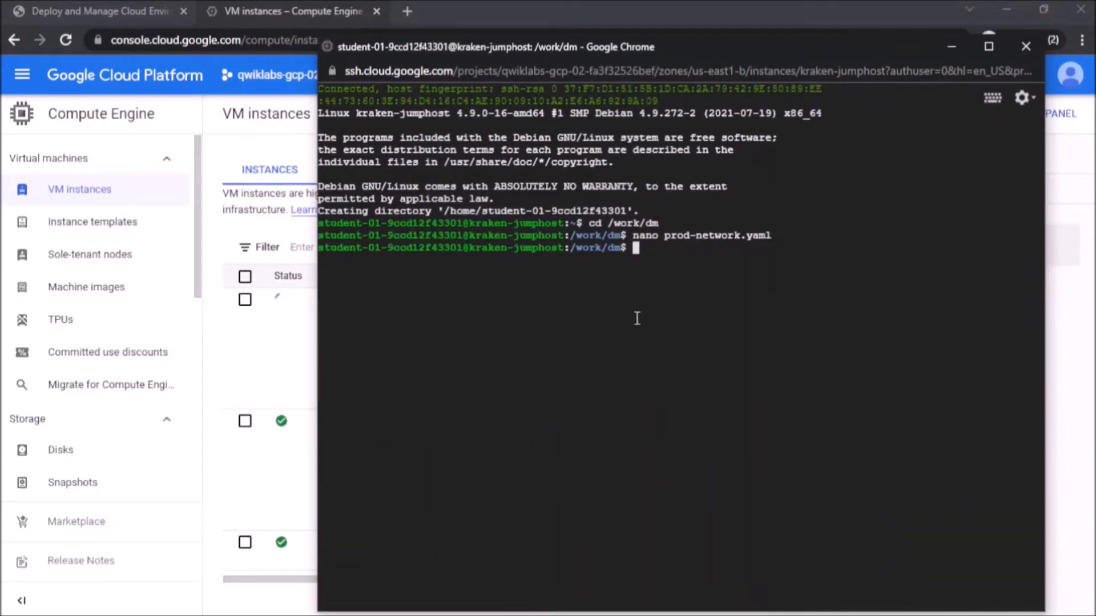
Create the Deployment Manager deployment prod-network from the configuration file prod-network.yaml
type("gcloud deployment-manager deploymen")
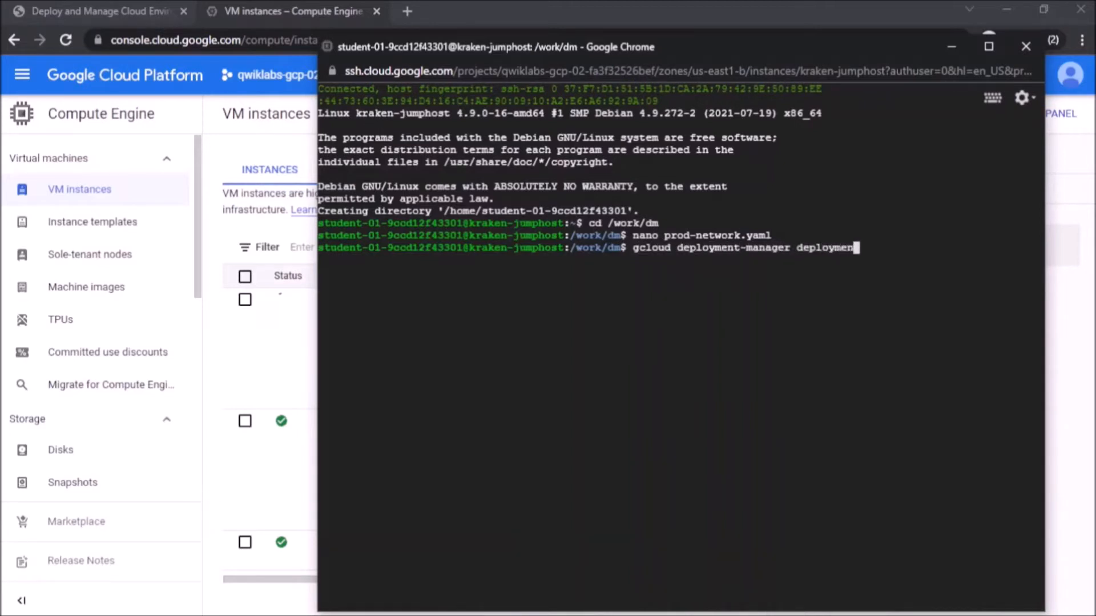
type("ts create prod-network --config=prod-network.yaml")
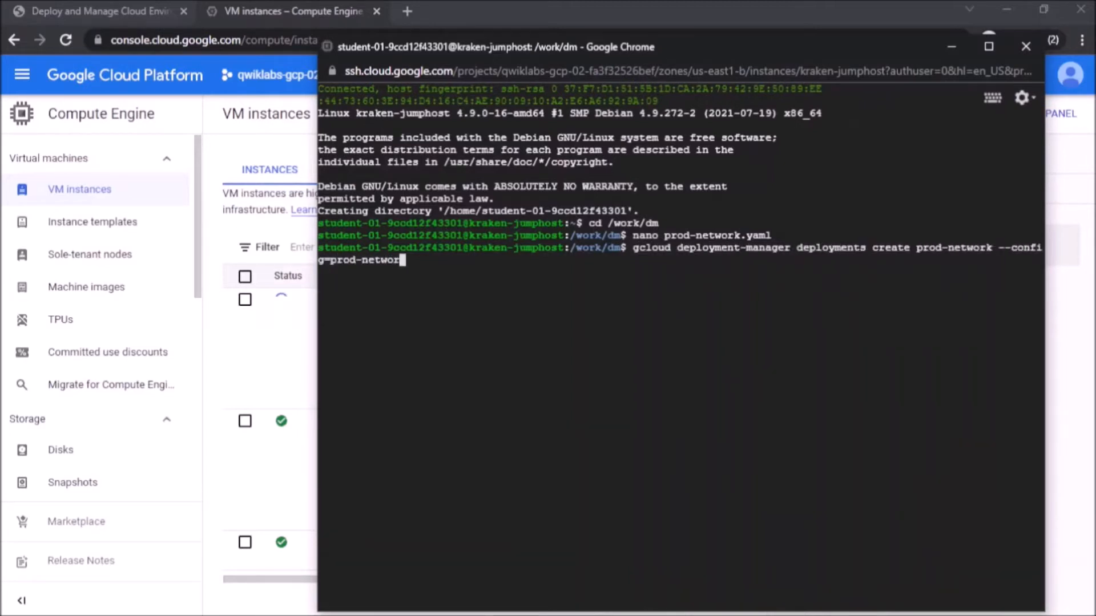
key("Return")
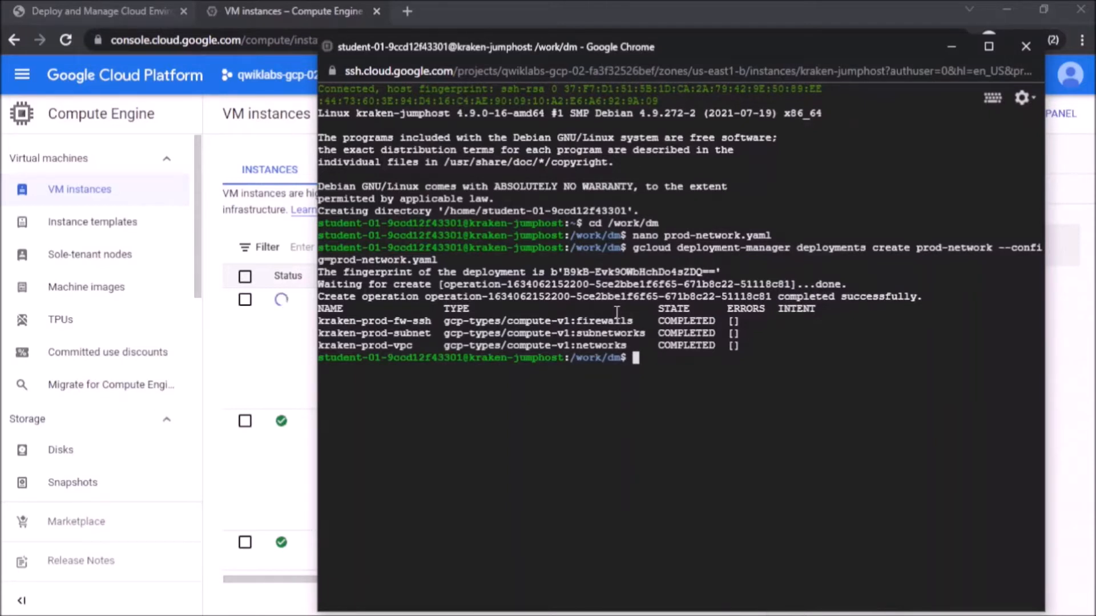
Set the compute zone to us-east1-b and create the two-node cluster kraken-prod on network kraken-prod-vpc and subnetwork kraken-prod-subnet
type("gcloud config set compute/")
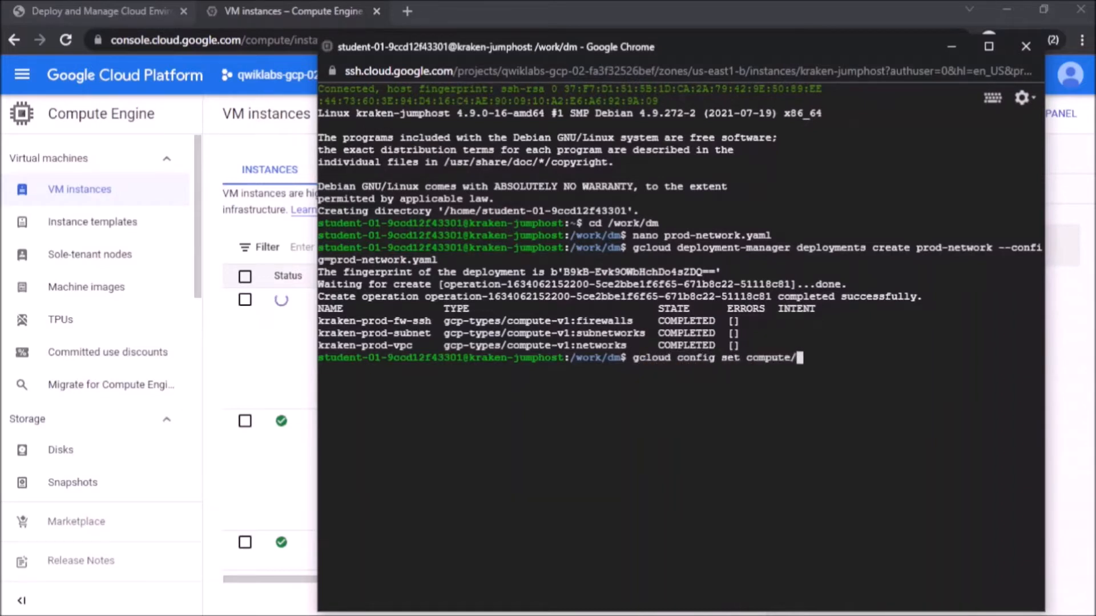
type("zone us-east1-b")
key("Return")
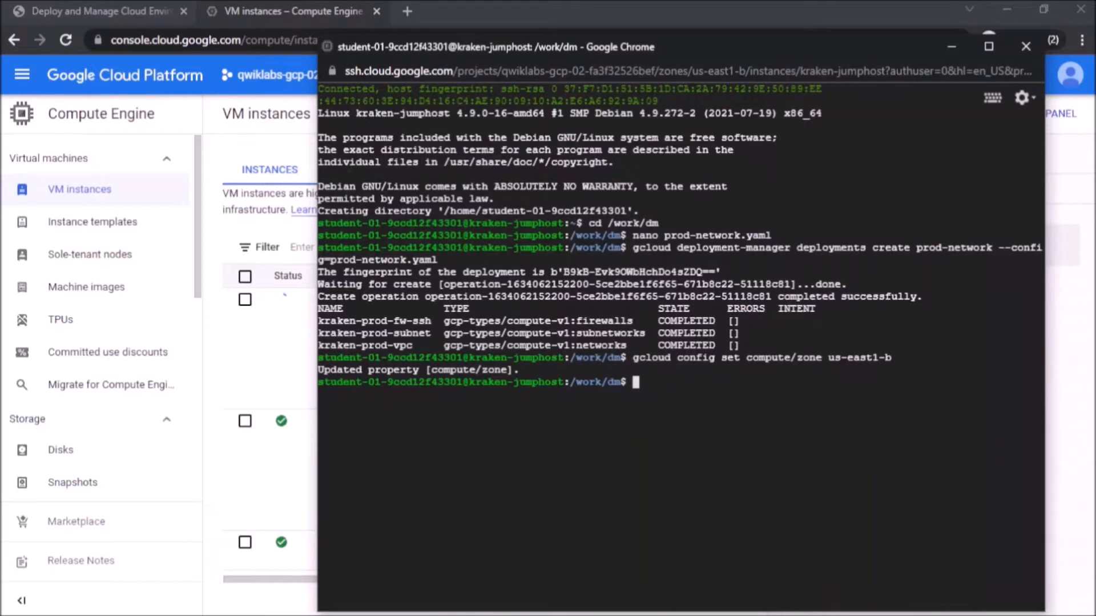
key("ctrl+v")
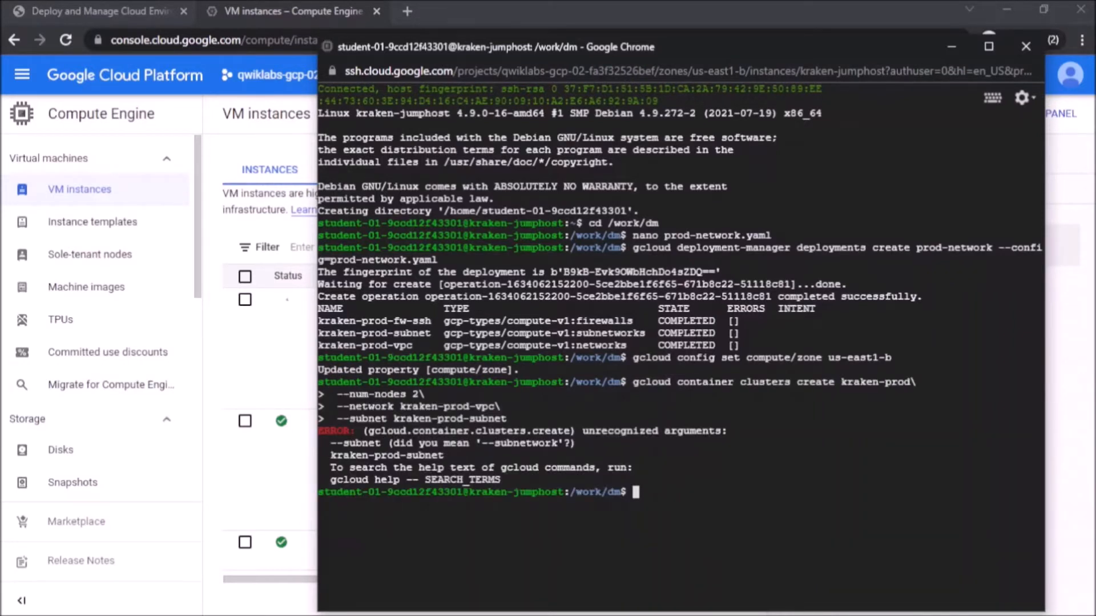
key("ctrl+v")
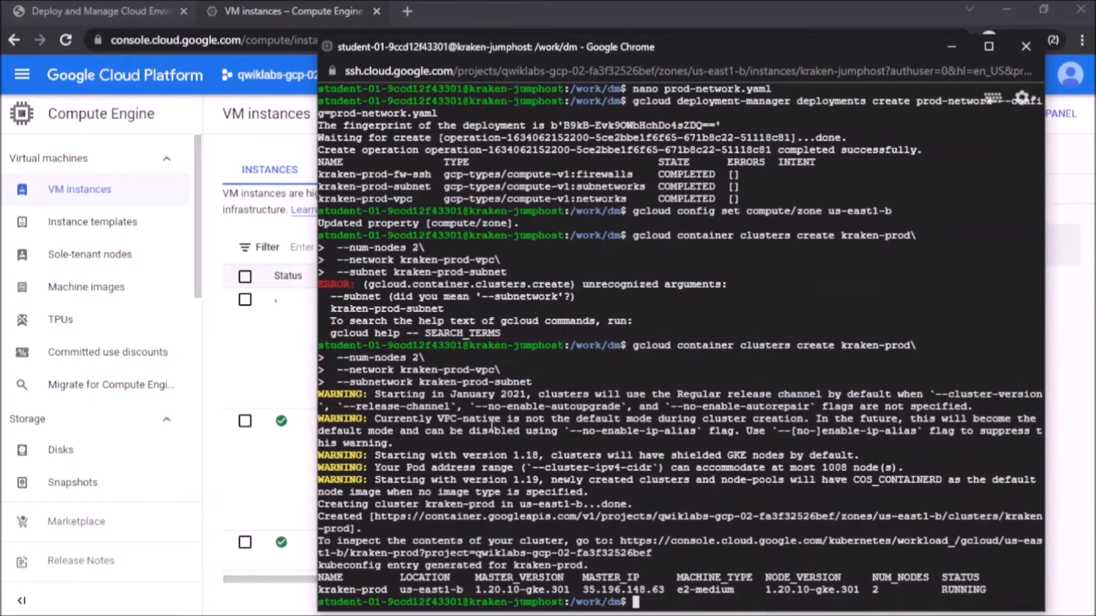
Check the Kubernetes requirements in the Task 1 instructions and fetch the credentials of the kraken-prod cluster on the jumphost
left_click(47, 8)
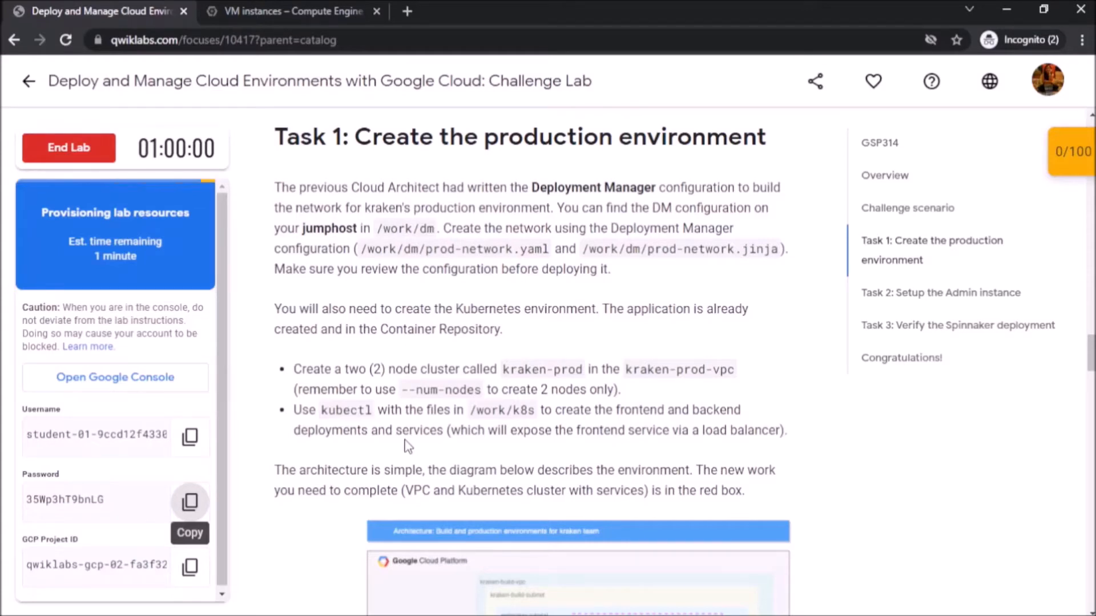
key("ctrl+Tab")
key("alt+Tab")
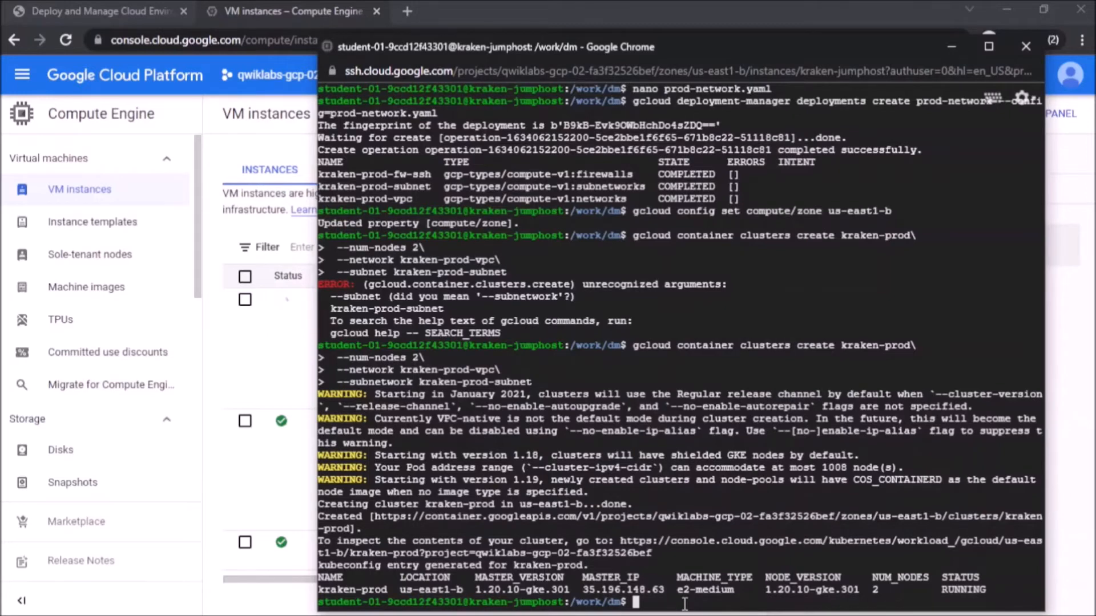
type("gcloud container clusters get-cedentials kraken-prod")
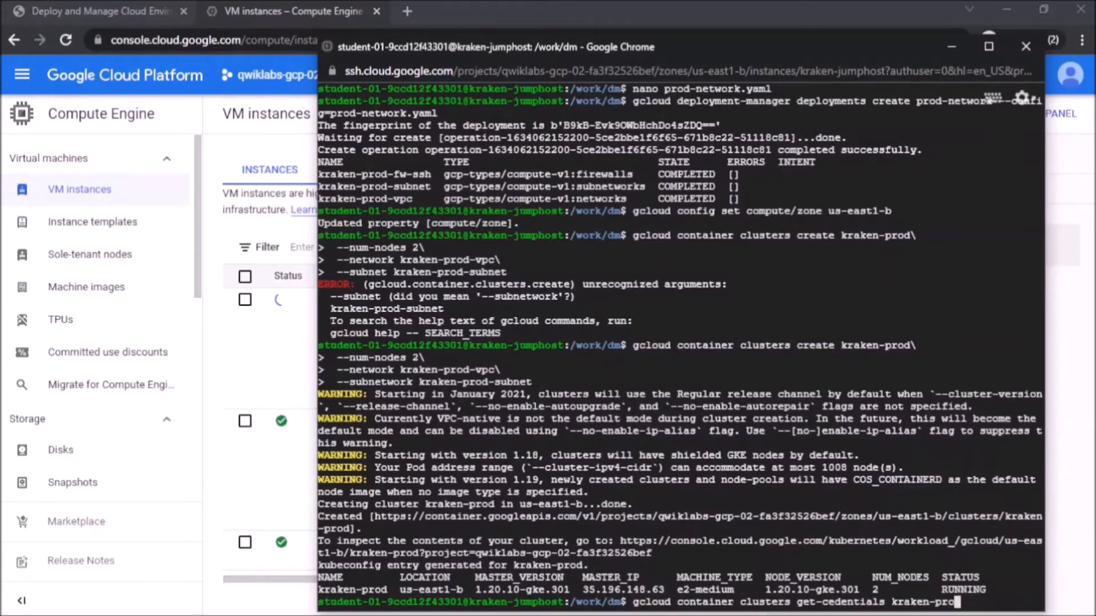
key("Return")
key("Up")
key("Left")
key("Left")
key("Left")
key("Left")
key("Left")
key("Left")
key("Left")
key("Left")
key("Left")
key("Left")
key("Left")
key("Left")
key("Left")
key("Left")
key("Left")
key("Left")
key("Left")
key("Left")
key("Left")
key("Left")
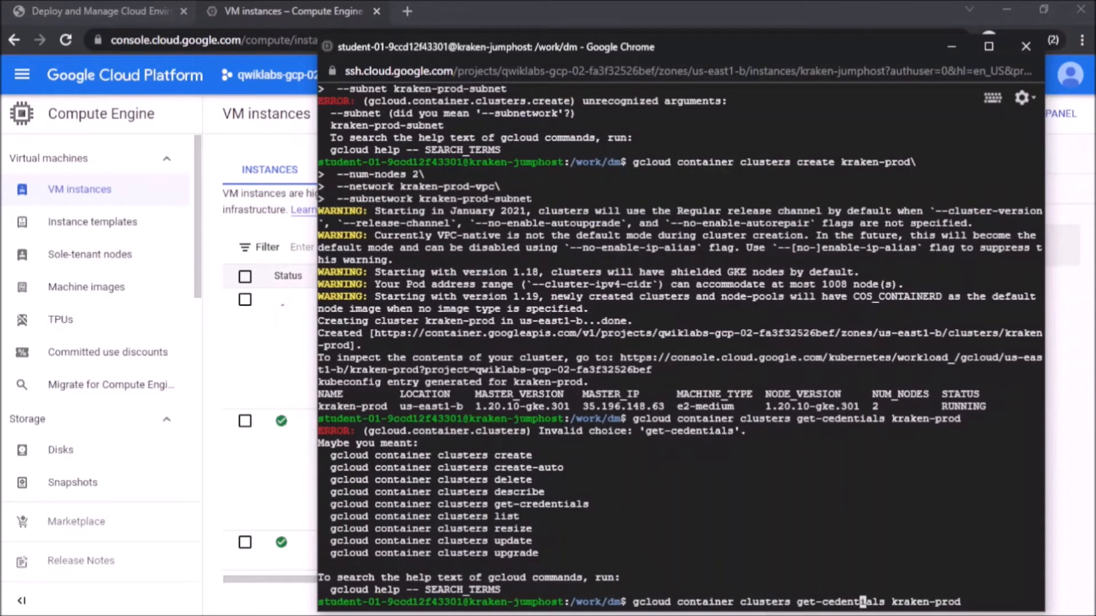
type("r")
key("Return")
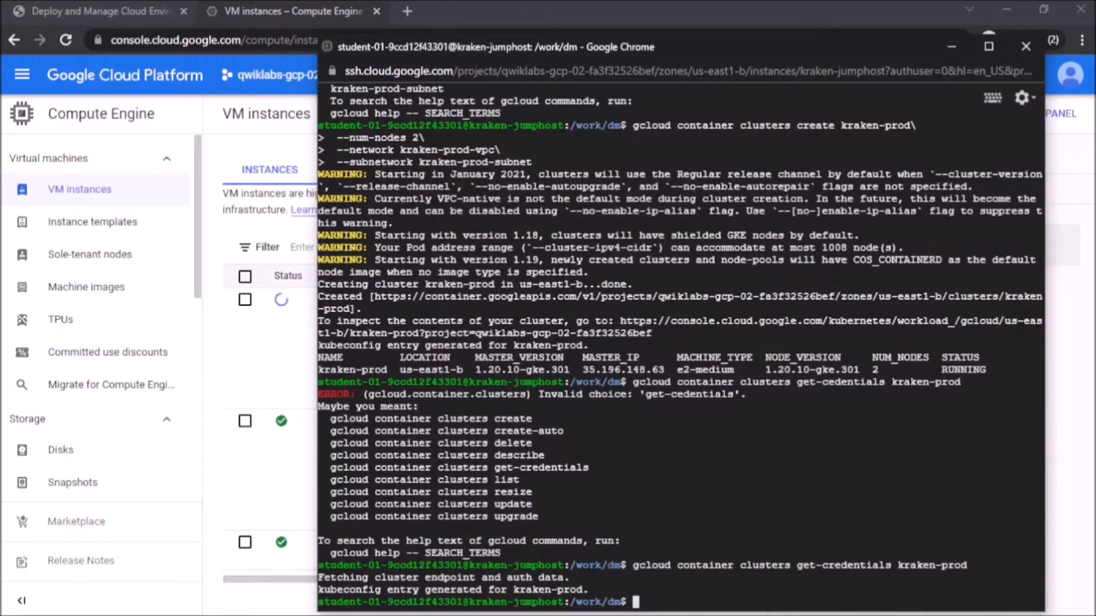
Clear the terminal, change to /work/k8s and run kubectl create on every YAML file there in one loop
type("clear")
key("Return")
type("cd /work")
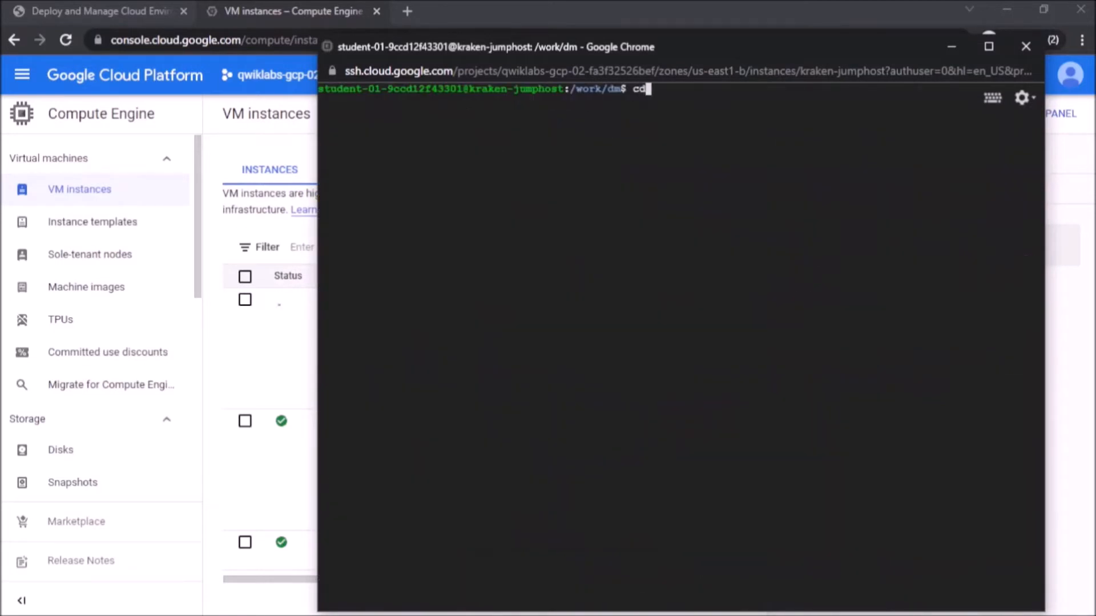
type("/k8s")
key("Return")
type("for F in $(ls *.yaml); do kubectl create -f $F; done")
key("Return")
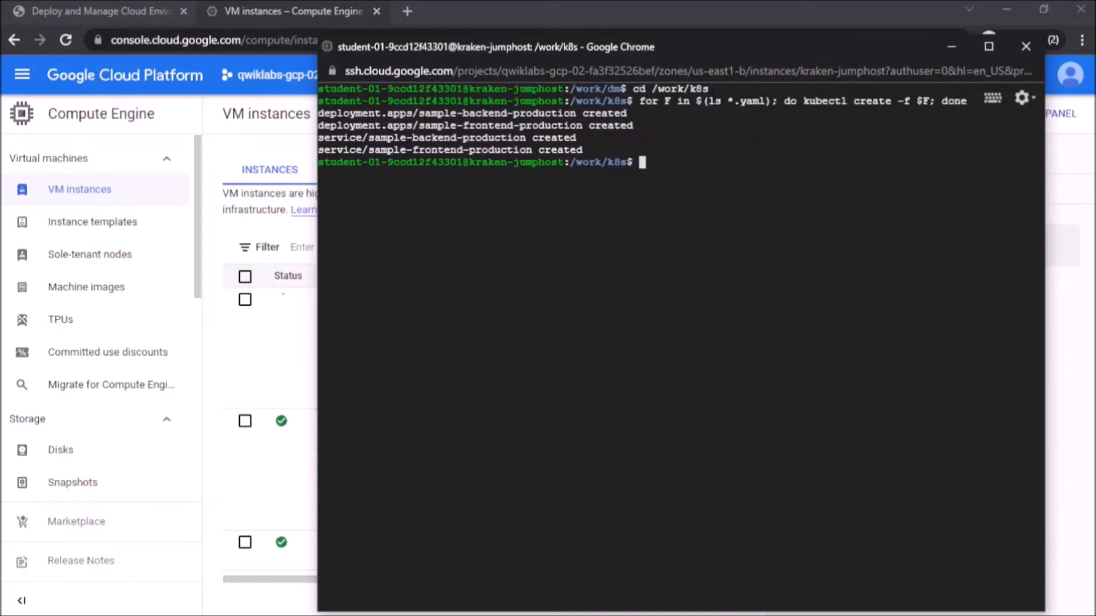
Reapply us-east1-b as the gcloud compute/zone property from the /work/k8s directory
type("gcloud config")
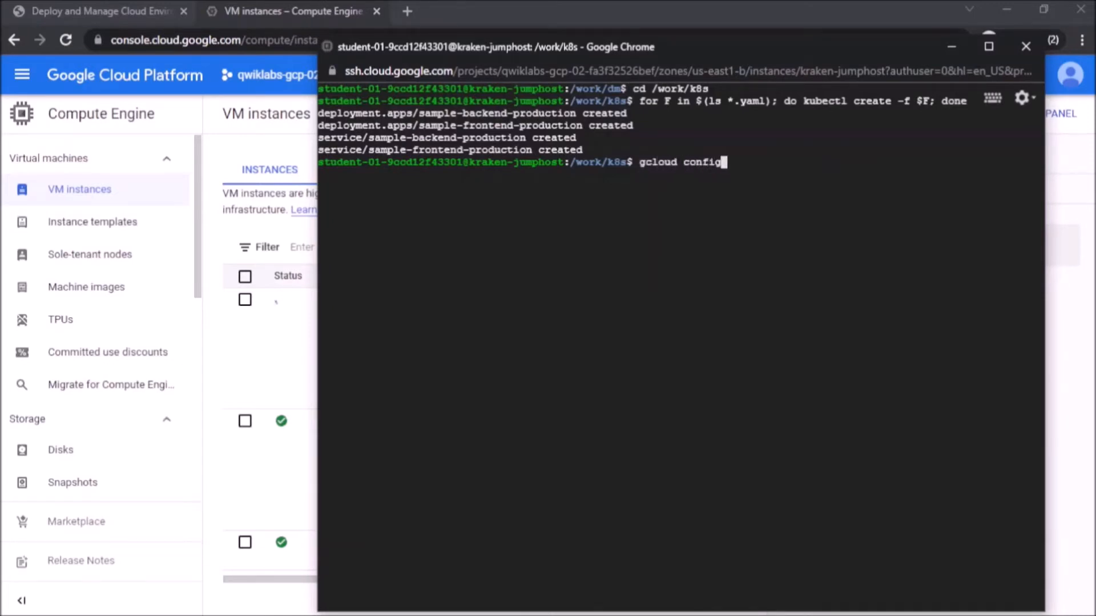
type(" set compute/zone us-ea")
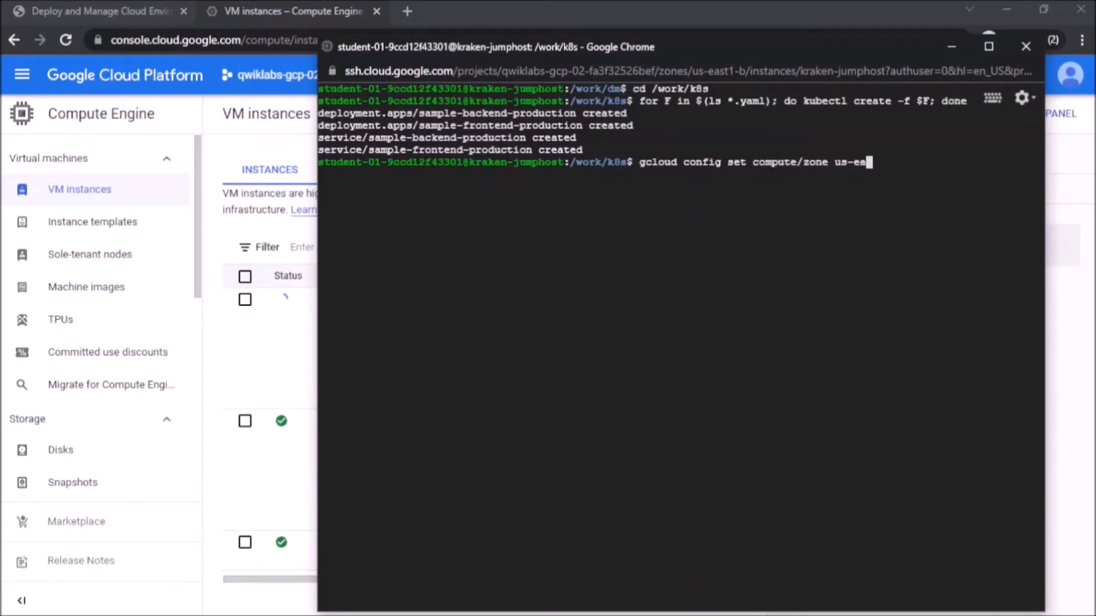
type("st1-b")
key("Return")
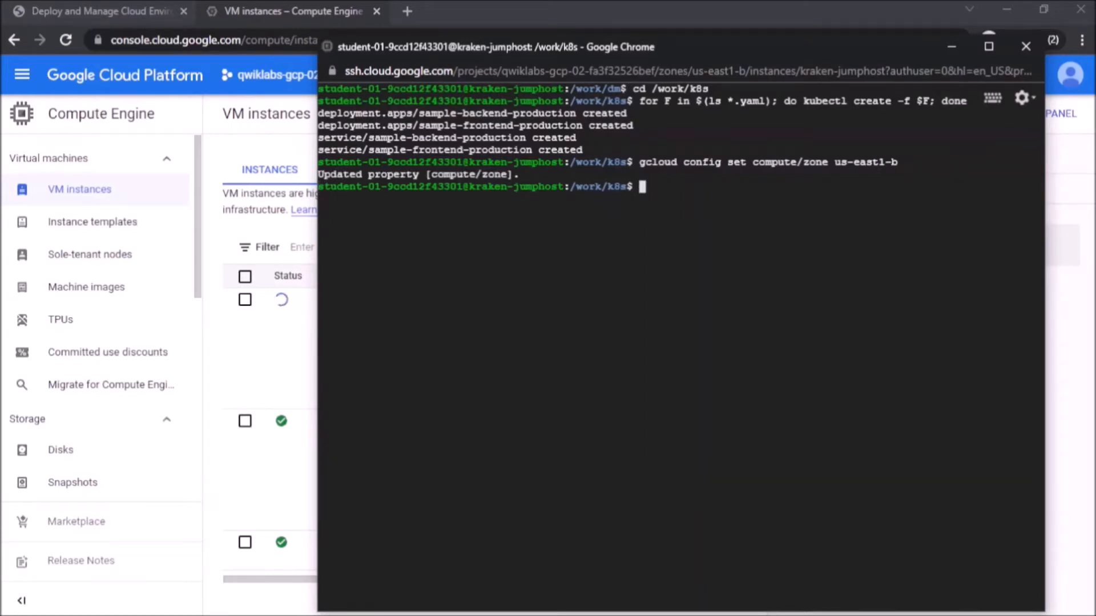
Run the lab's progress check for the Create the Production Environment objective
left_click(37, 7)
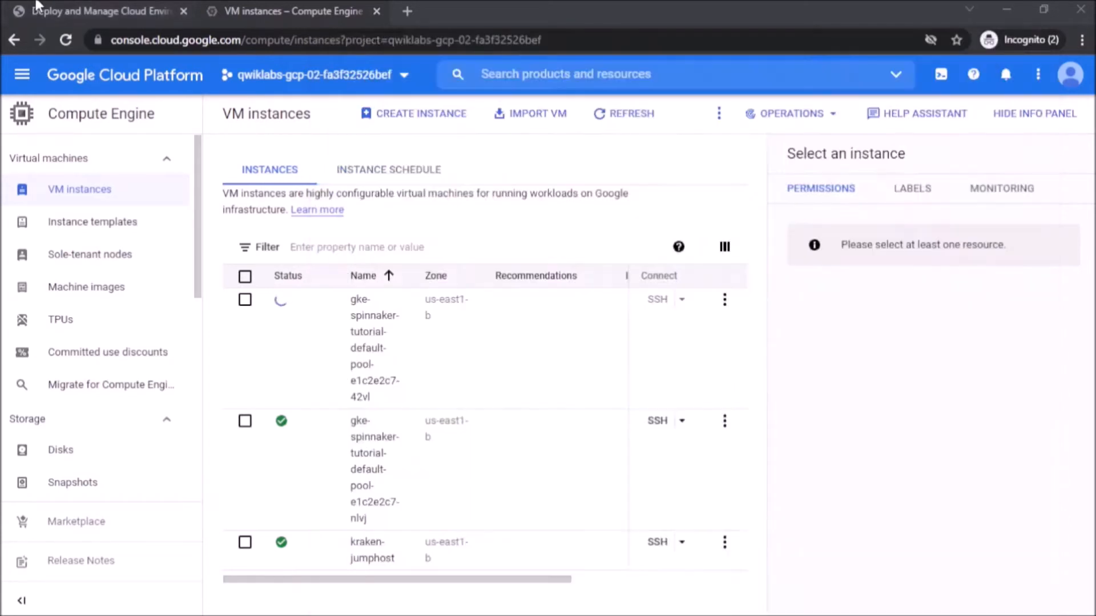
scroll(462, 455, "down", 8)
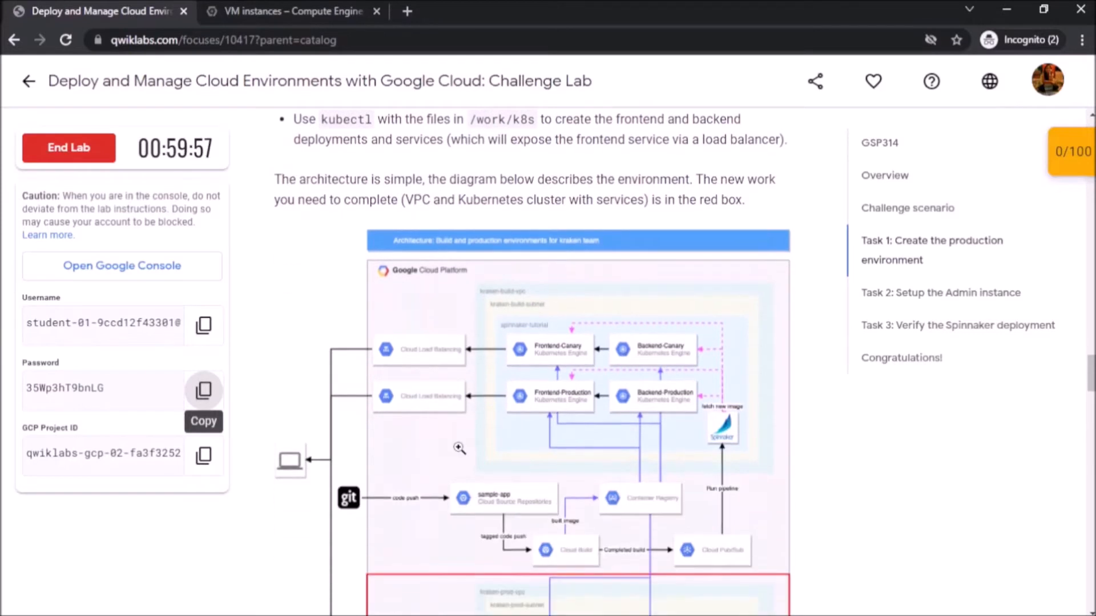
scroll(459, 448, "down", 4)
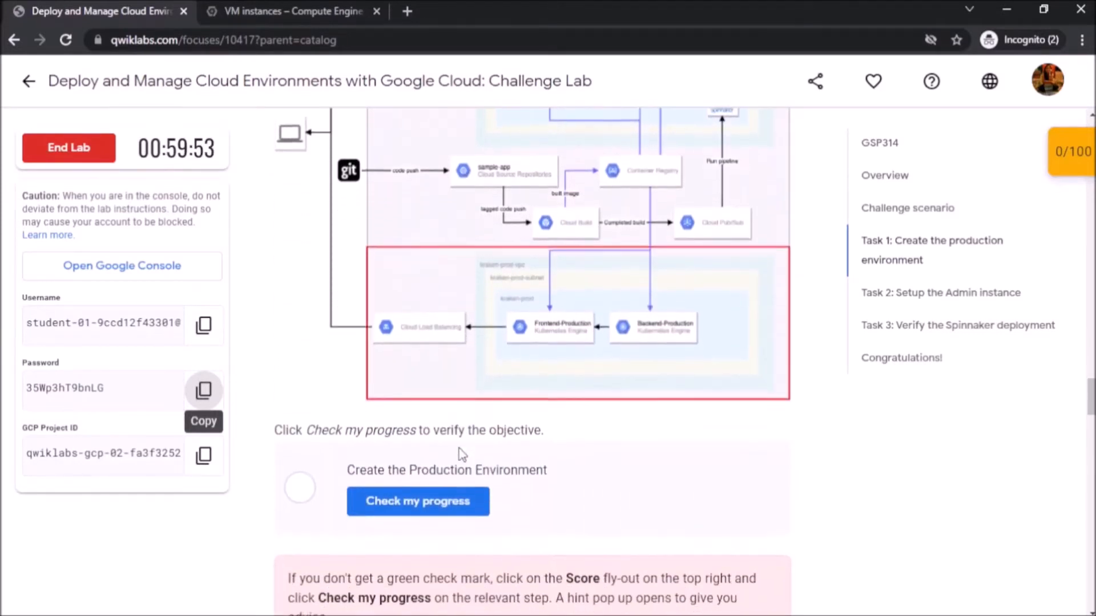
left_click(453, 473)
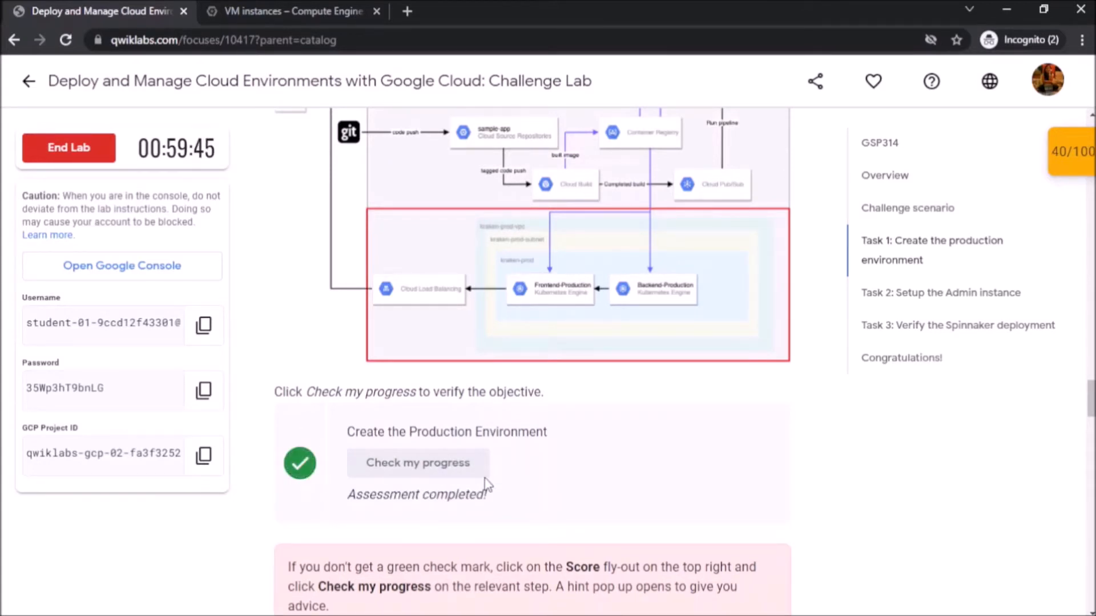
Read the Task 2 requirements and create the kraken-admin instance with network interfaces in kraken-mgmt-subnet and kraken-prod-subnet
scroll(487, 485, "down", 6)
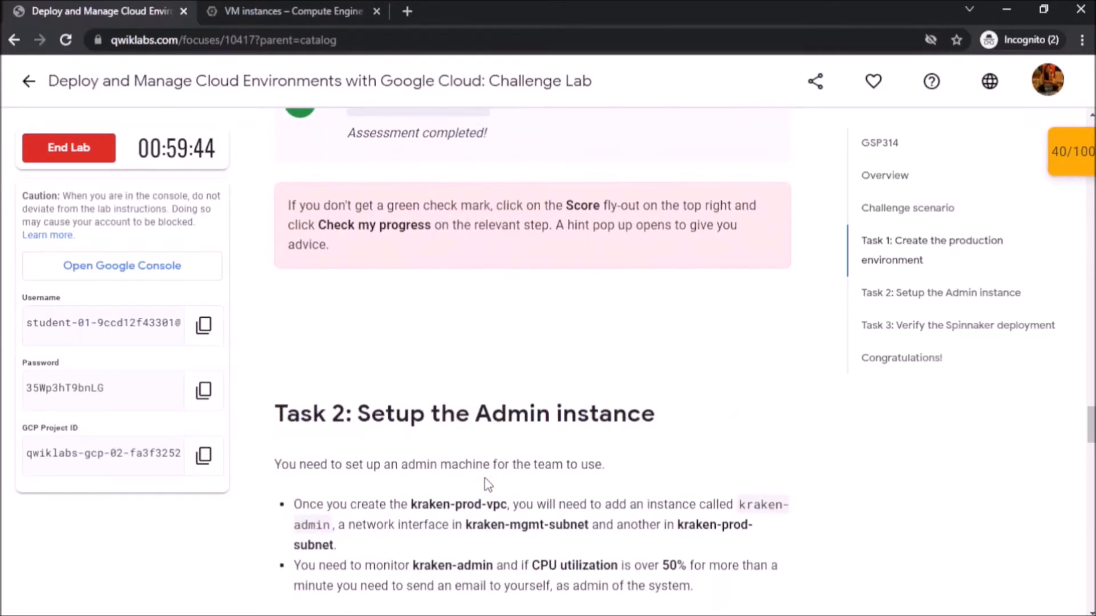
scroll(487, 485, "down", 3)
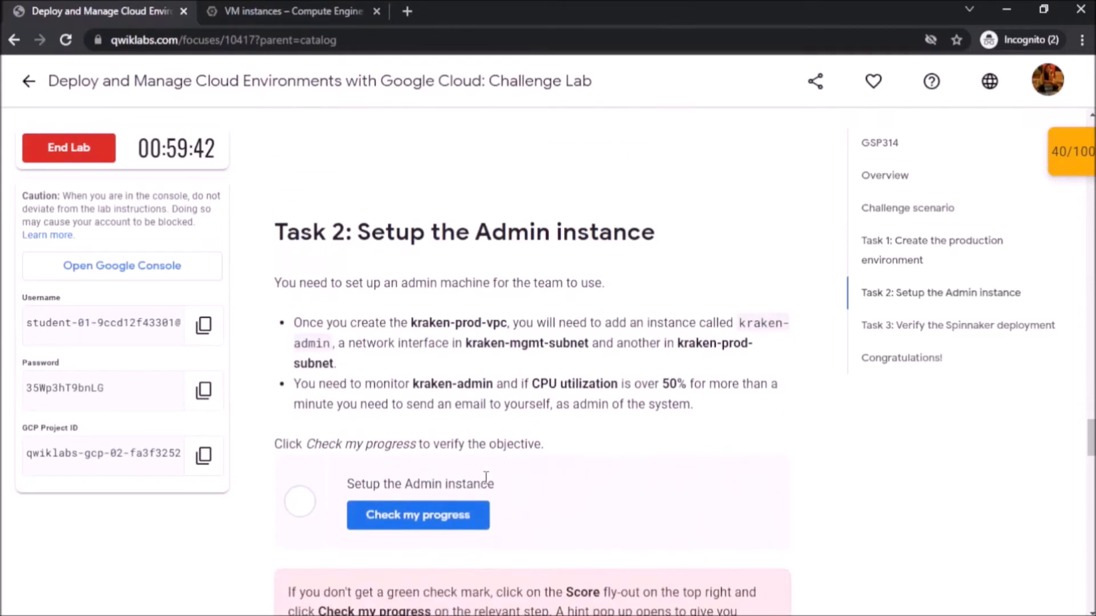
scroll(486, 477, "down", 1)
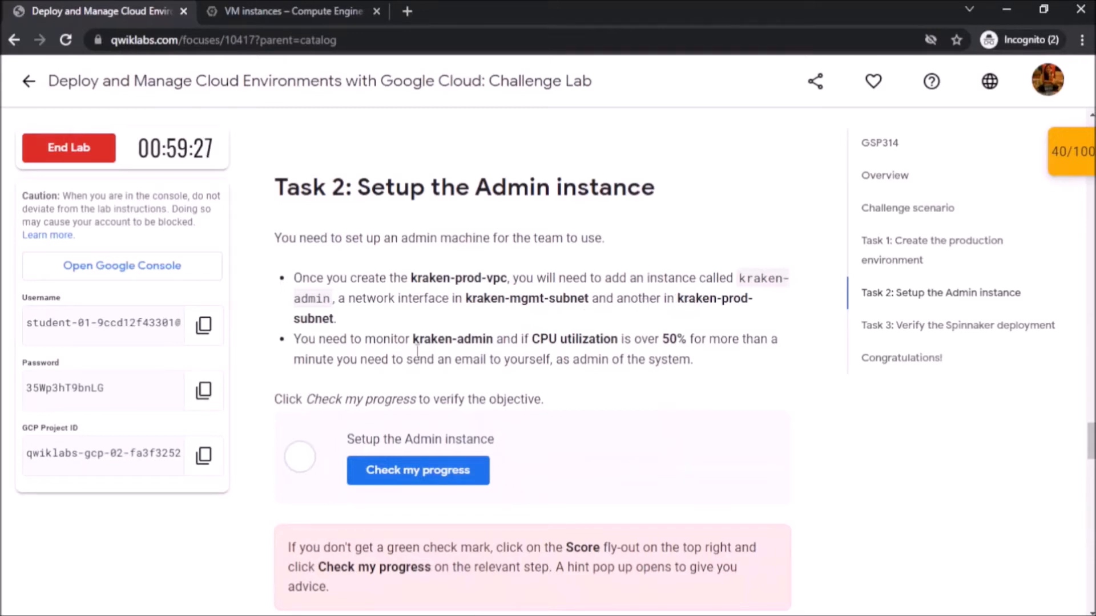
left_click(286, 11)
key("alt+Tab")
type("gcloud compute instances create kraken-admin\\")
key("Return")
type("--network-interface=\"subn")
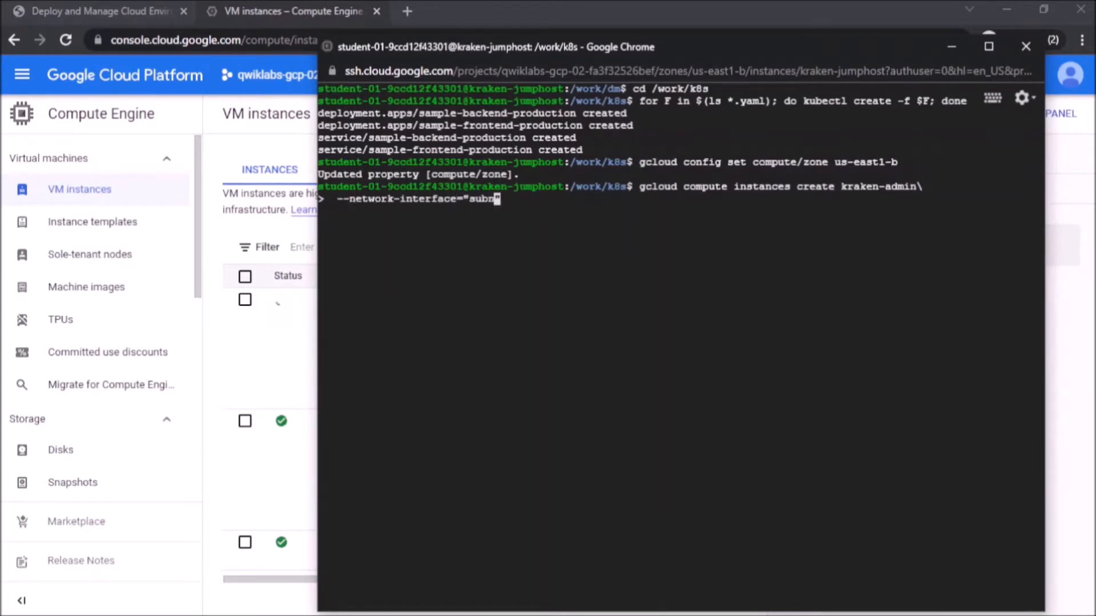
type("et=kraken-mgmt-subnet\"\\")
key("Return")
type("--network-interface=\"sub")
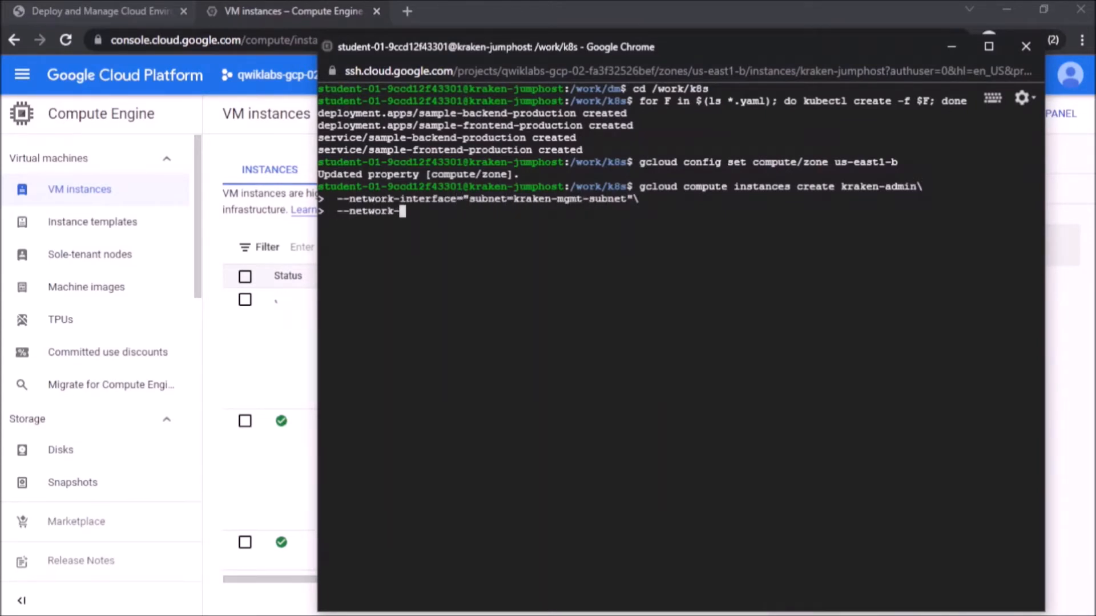
type("net=kraken-prod-subnet\"")
key("Return")
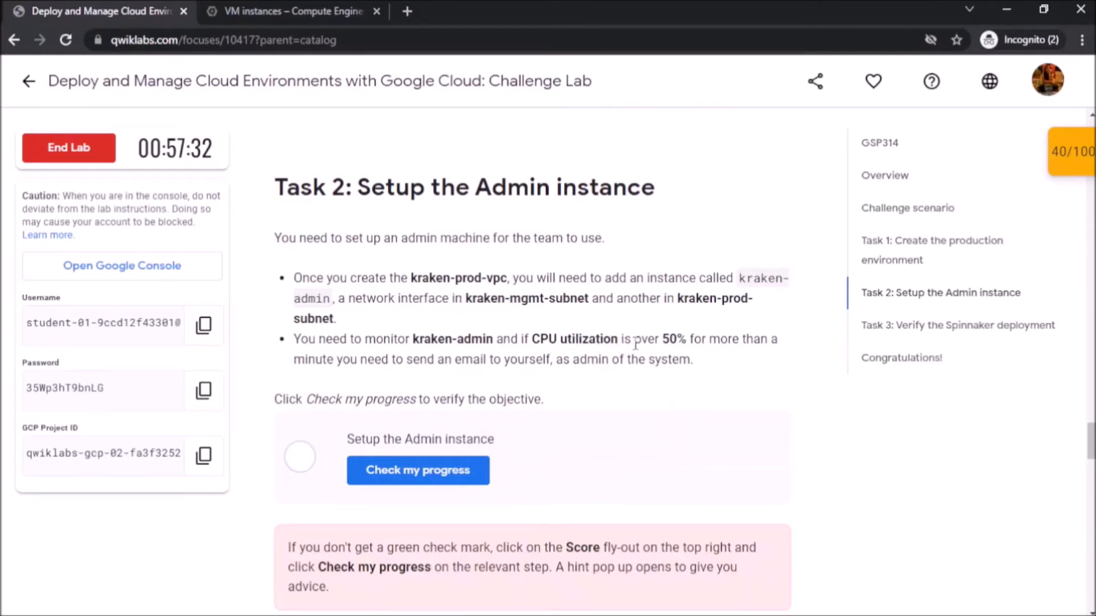
Check the CPU utilization alert requirement in the Task 2 instructions and open Monitoring in the Google Cloud console
left_click_drag(690, 341, 657, 341)
left_click(657, 341)
key("ctrl+Tab")
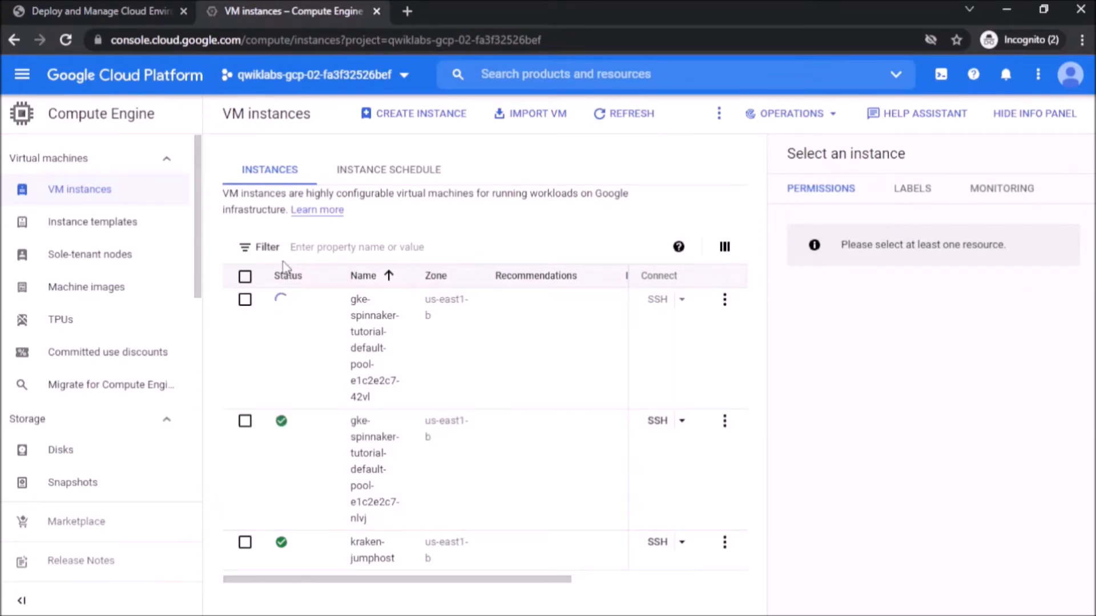
left_click(19, 79)
scroll(91, 284, "down", 8)
scroll(91, 308, "up", 6)
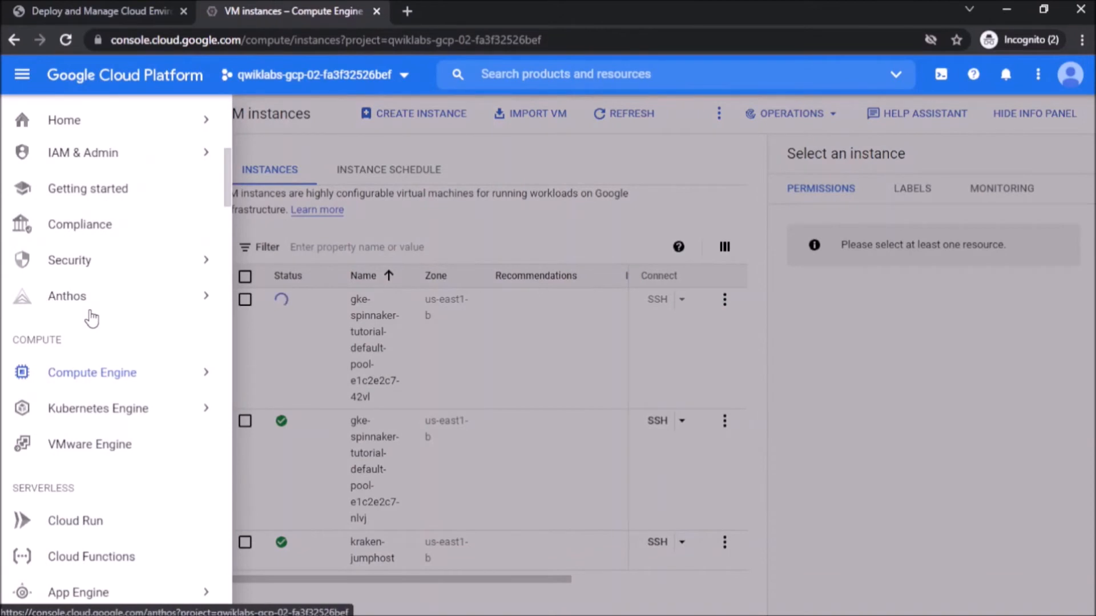
scroll(90, 314, "down", 20)
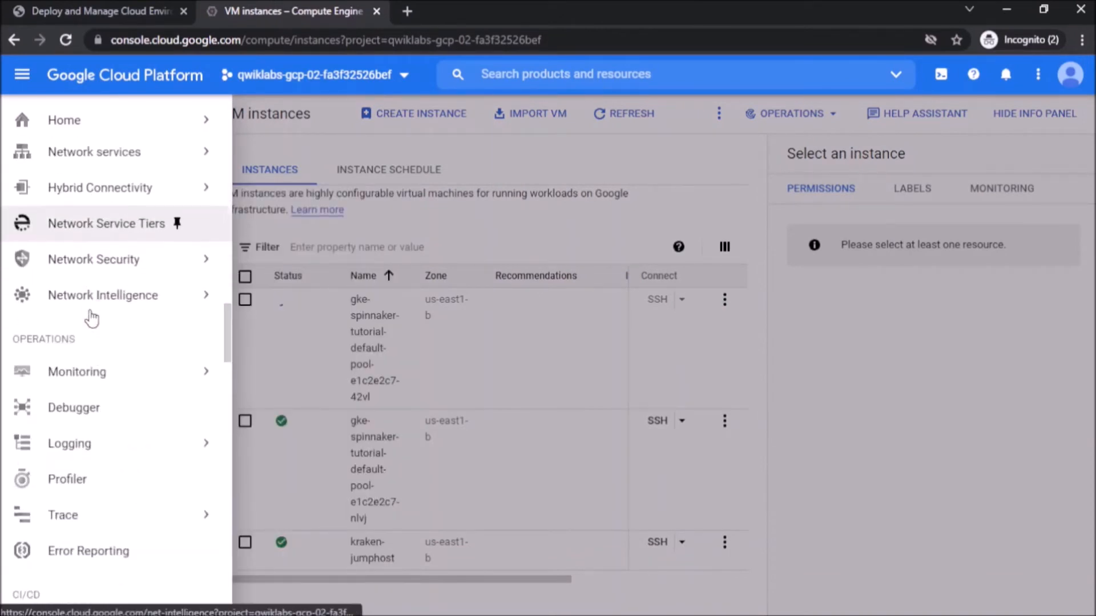
mouse_move(97, 376)
left_click(157, 374)
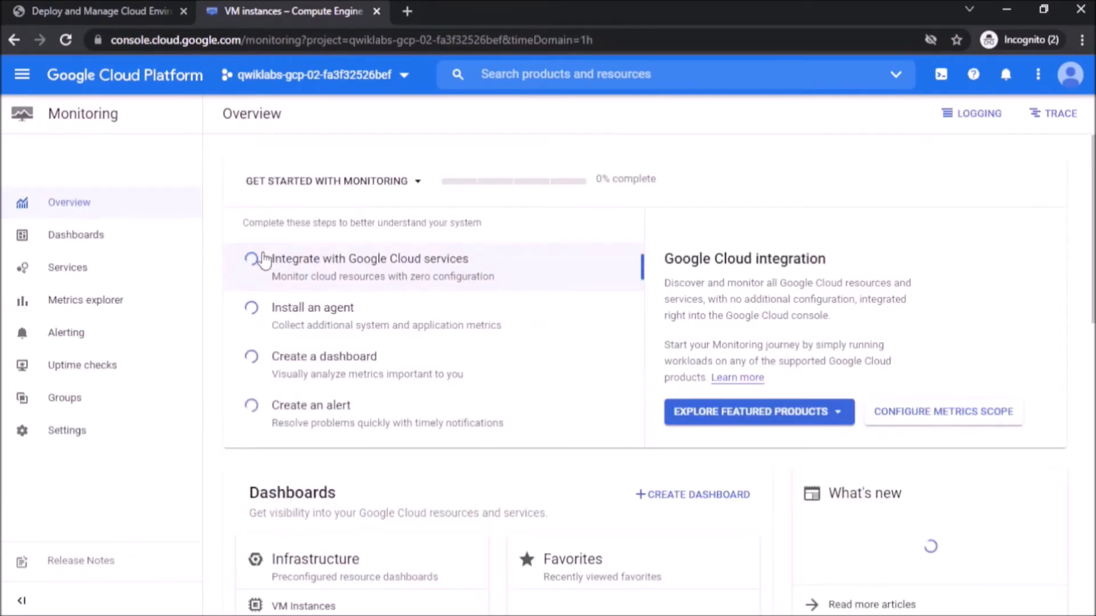
Start a new alerting policy in Monitoring and add a condition targeting the VM Instance (gce_instance) resource type
left_click(75, 341)
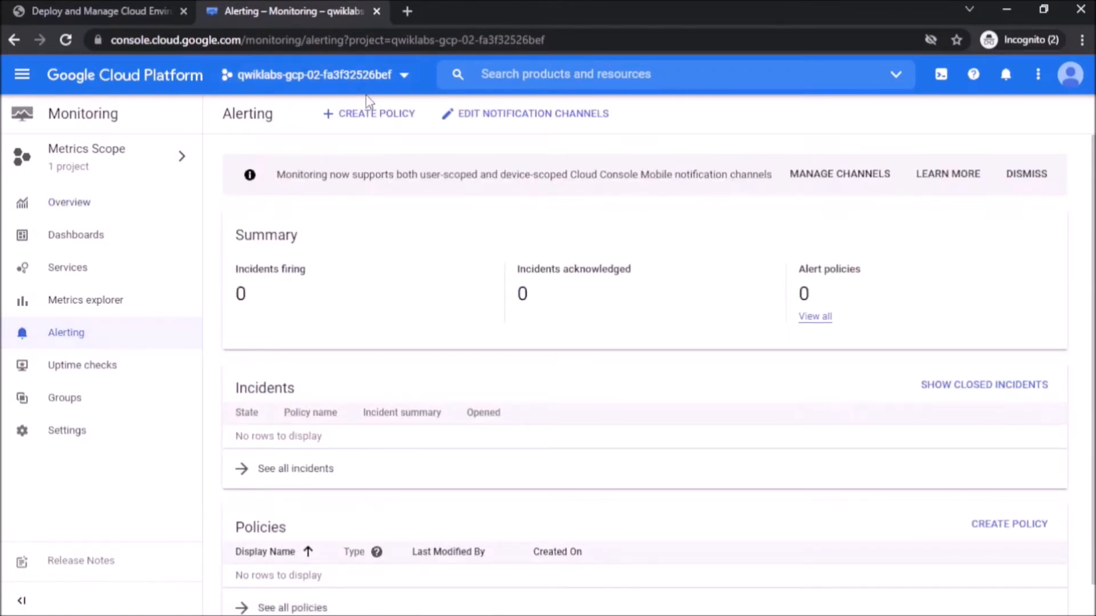
left_click(370, 114)
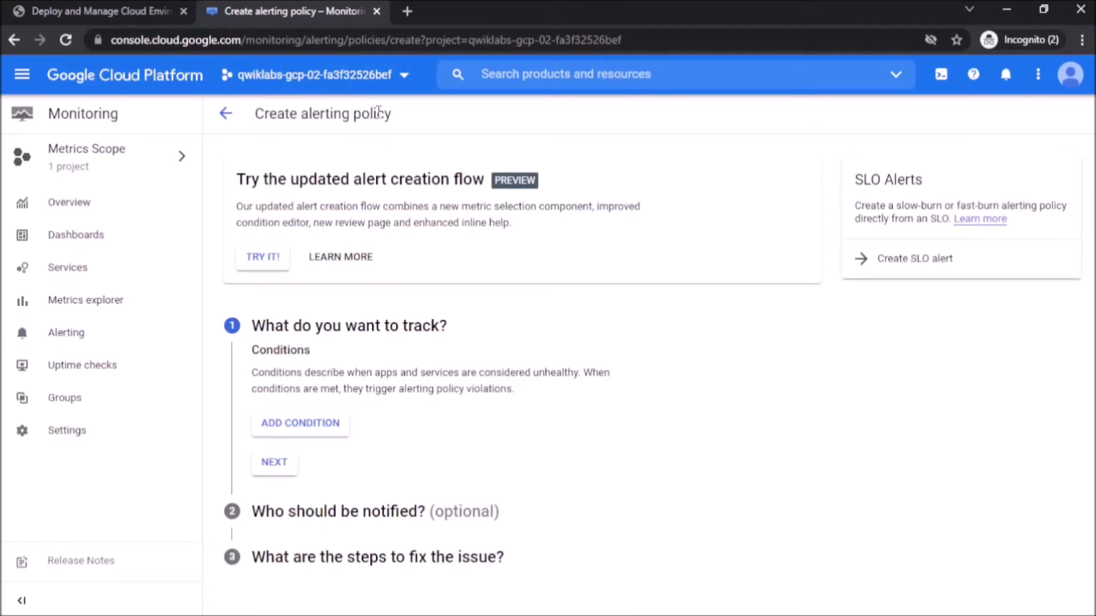
left_click(318, 425)
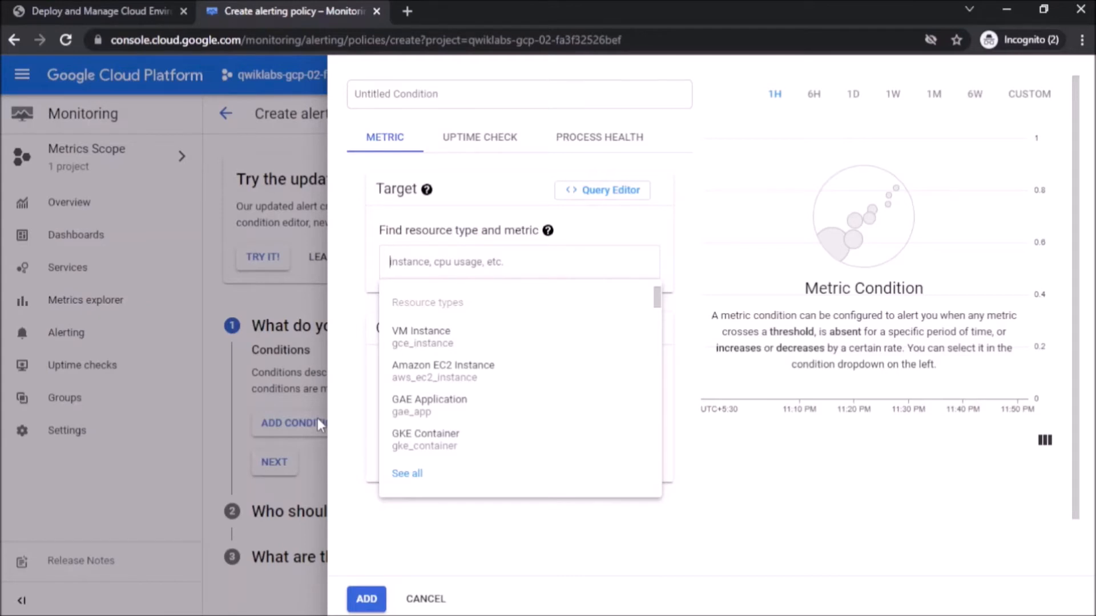
type("GCE")
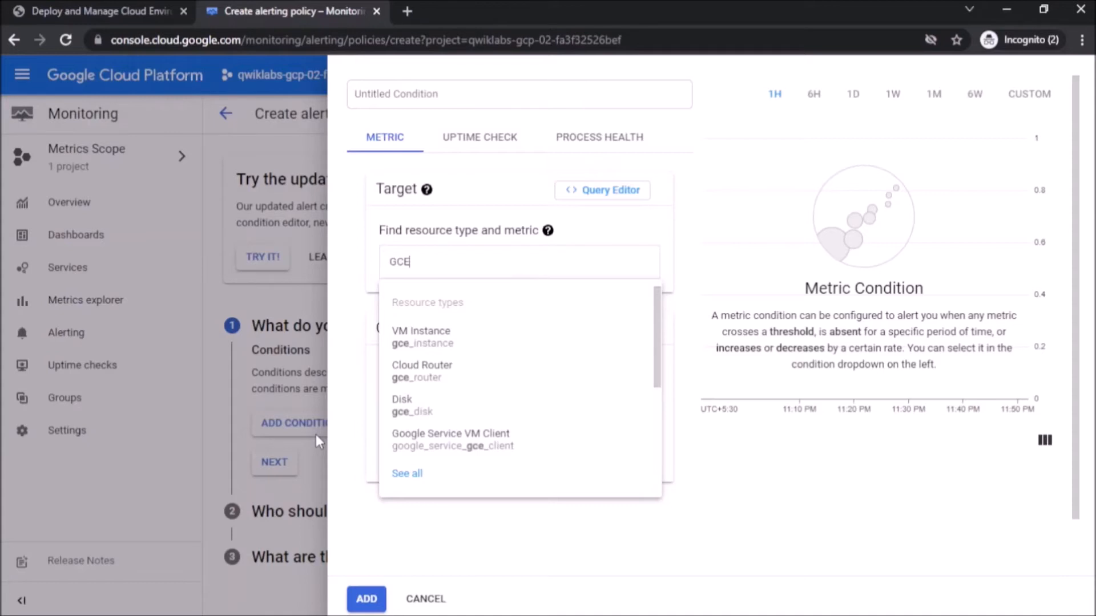
type(" VM")
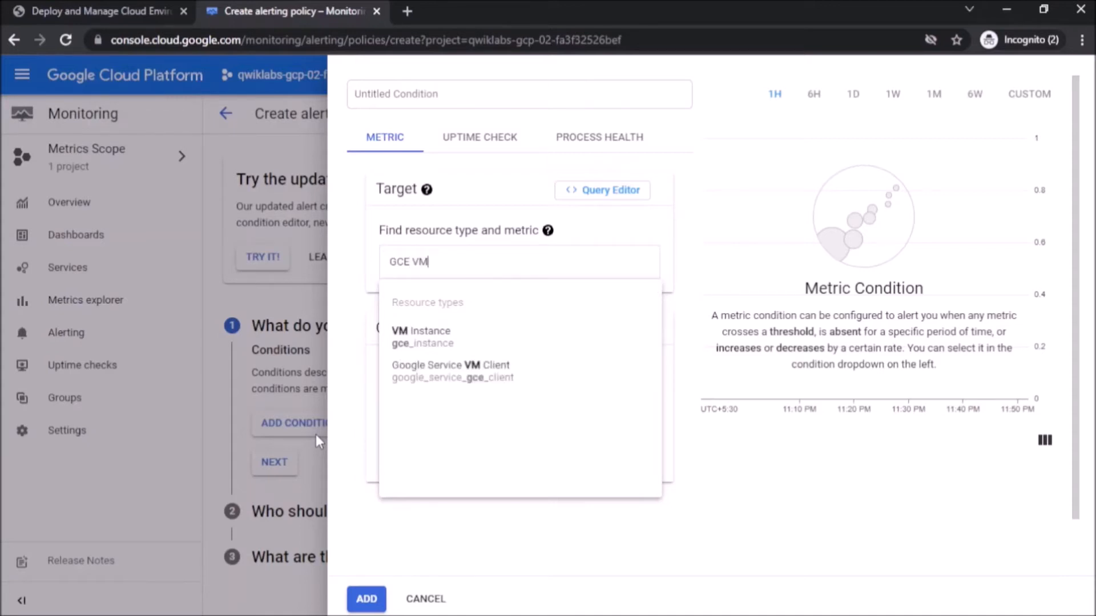
left_click(451, 333)
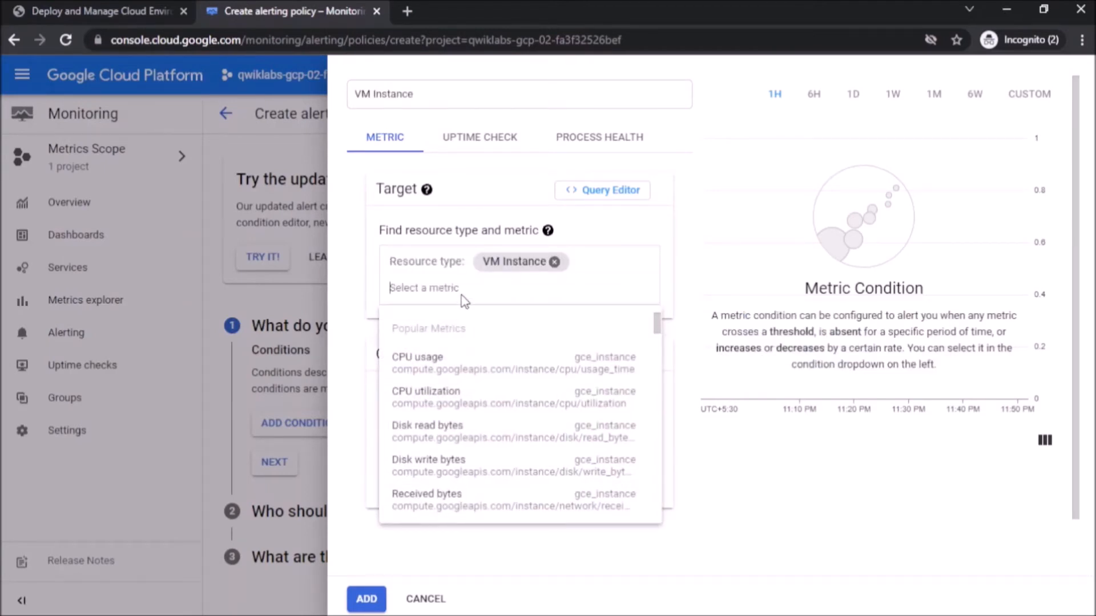
Set the condition's metric to CPU utilization (compute.googleapis.com/instance/cpu/utilization) and dismiss the Group By help
type("CPU")
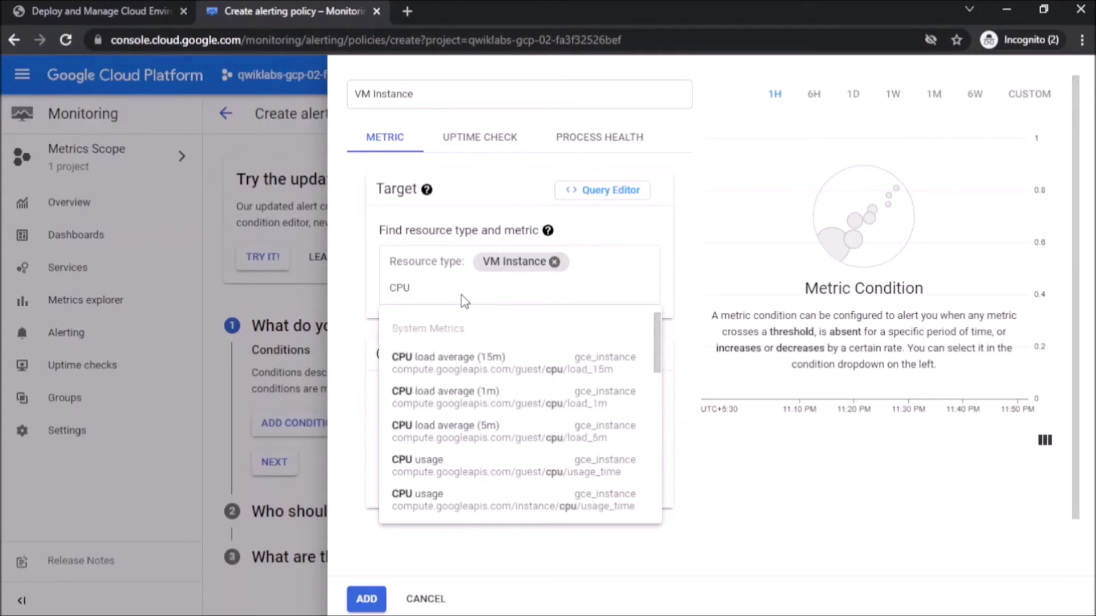
type(" uti")
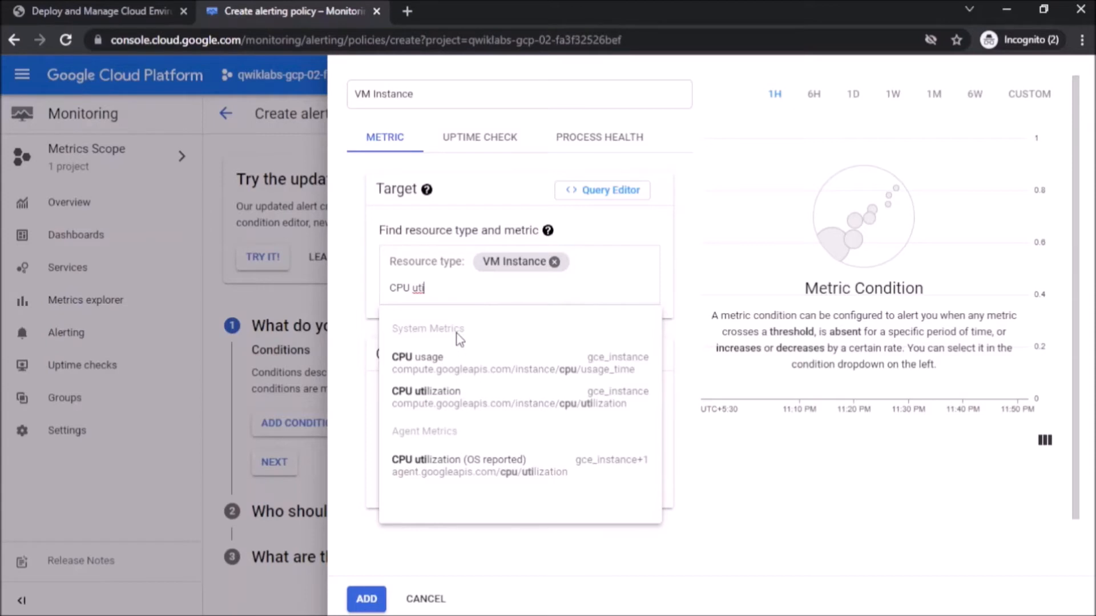
mouse_move(439, 406)
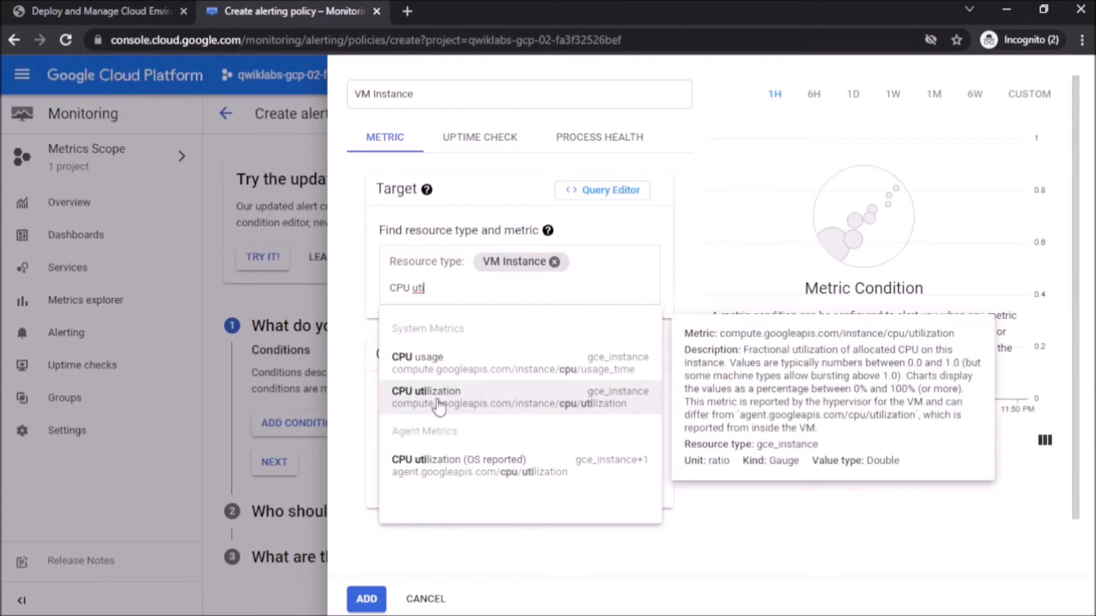
left_click(439, 406)
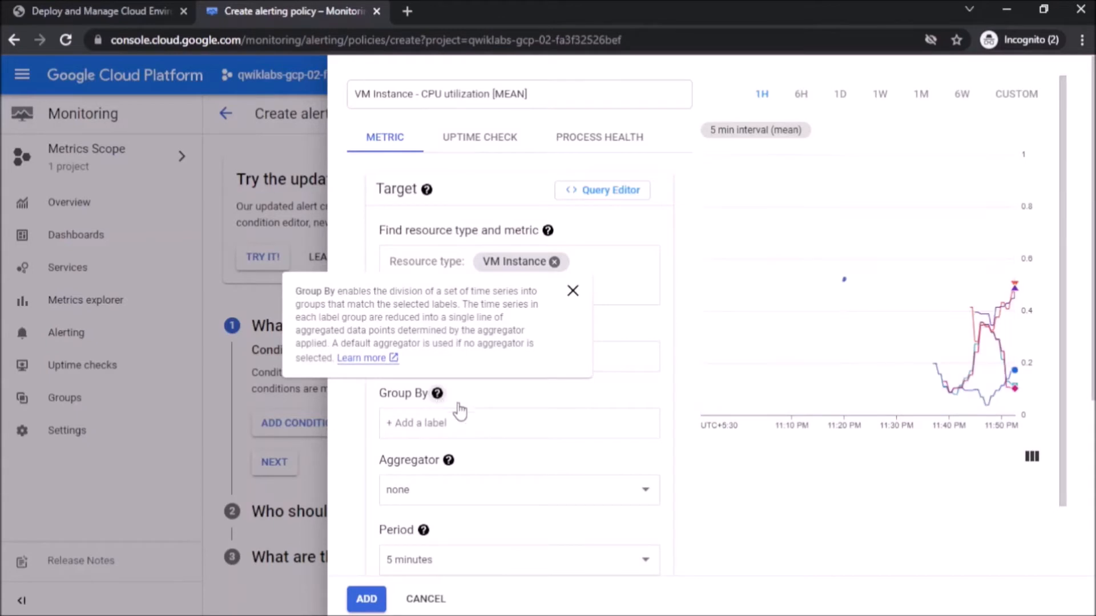
left_click(573, 292)
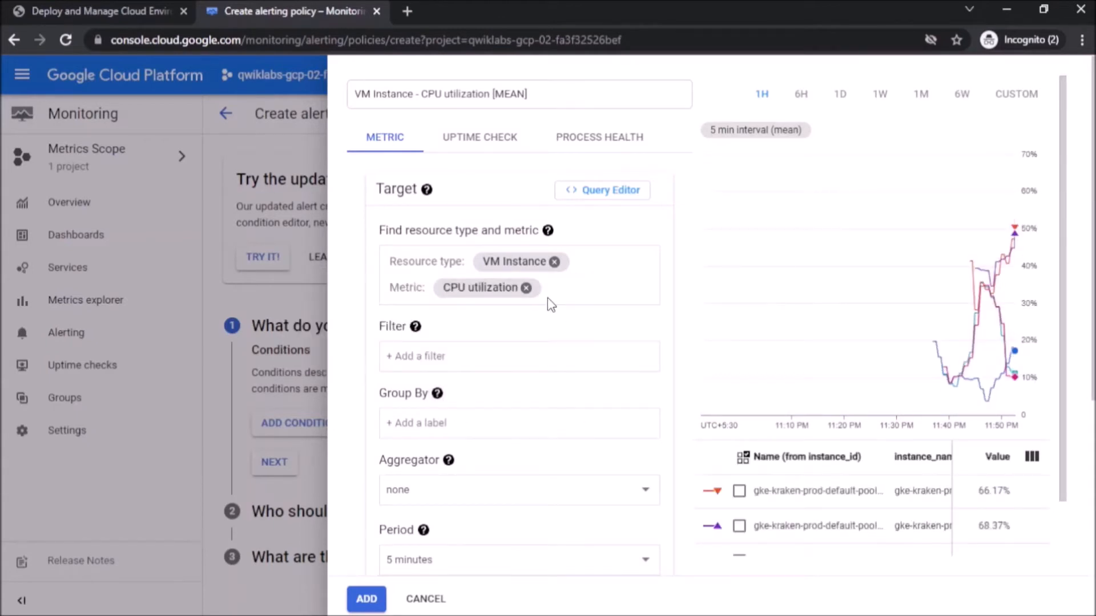
Filter the CPU utilization condition by instance_id = kraken-admin
left_click(449, 355)
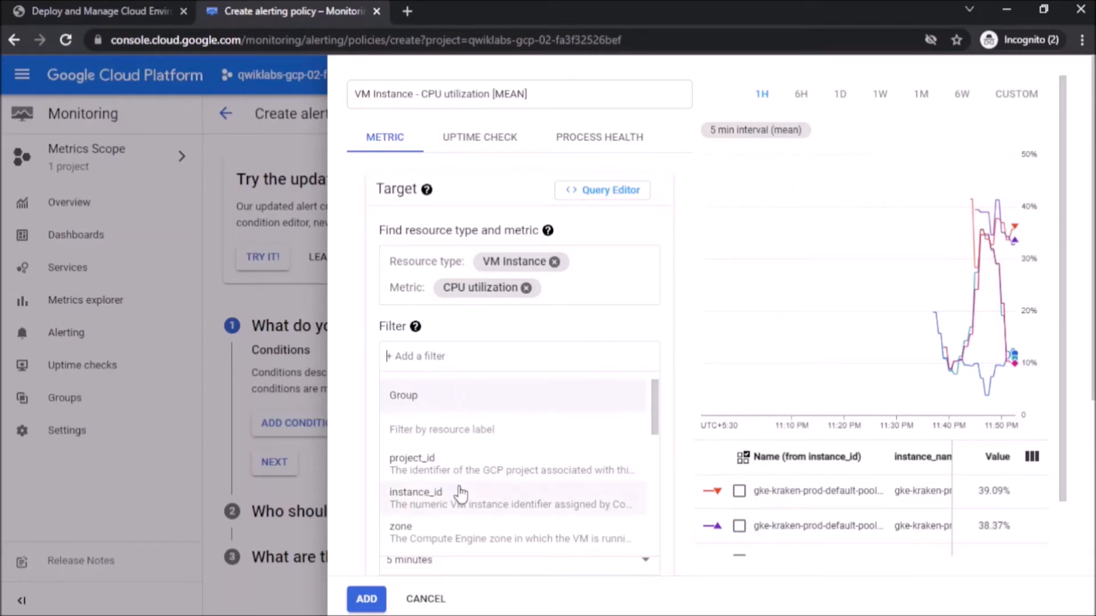
left_click(415, 493)
left_click(425, 450)
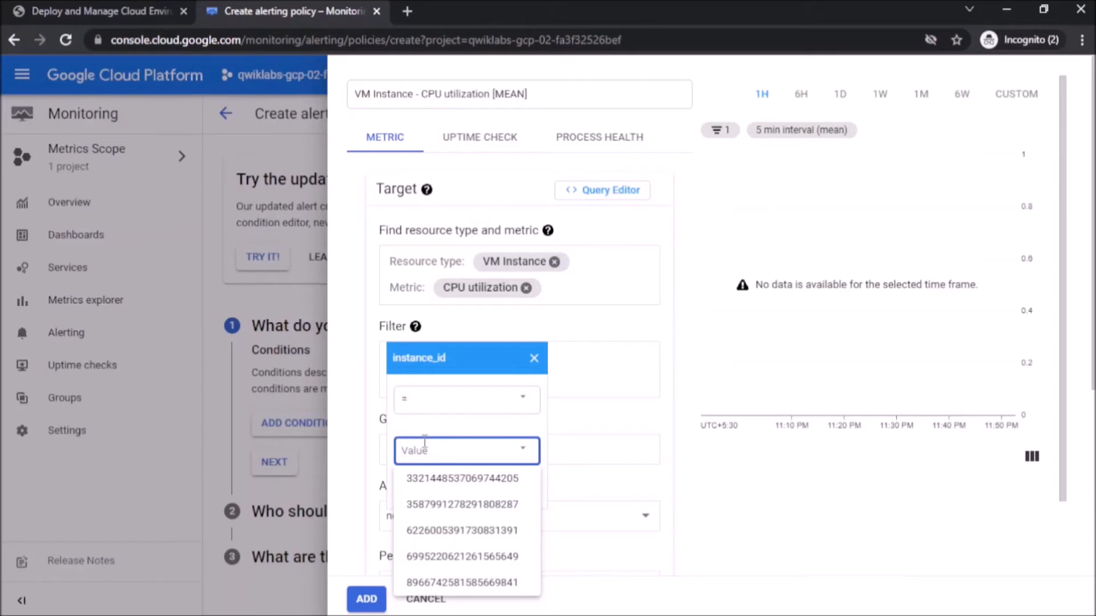
type("kraken")
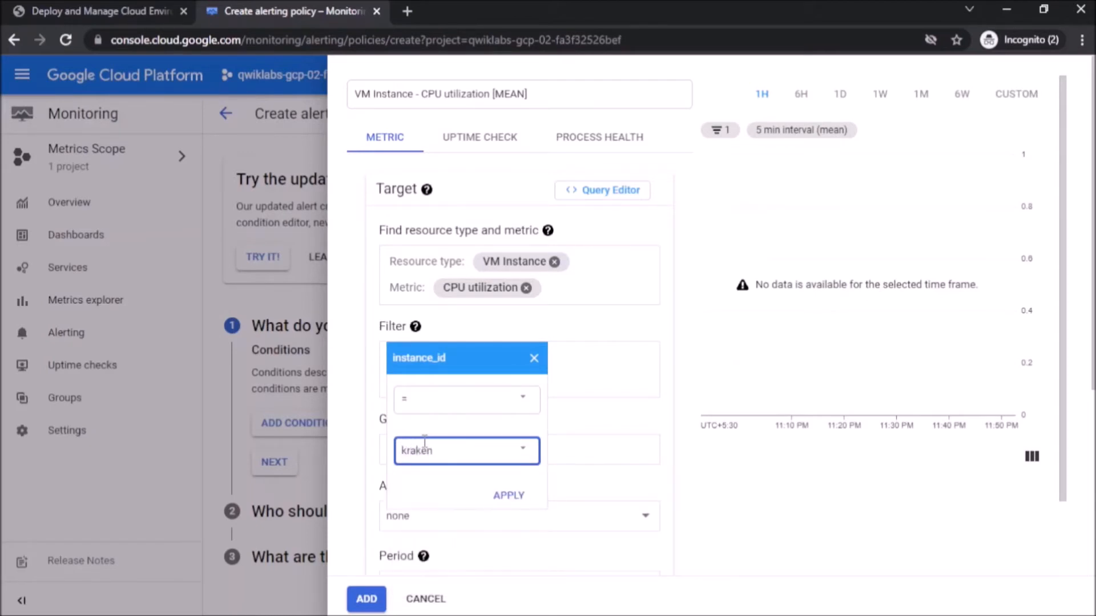
type("-admin")
left_click(508, 496)
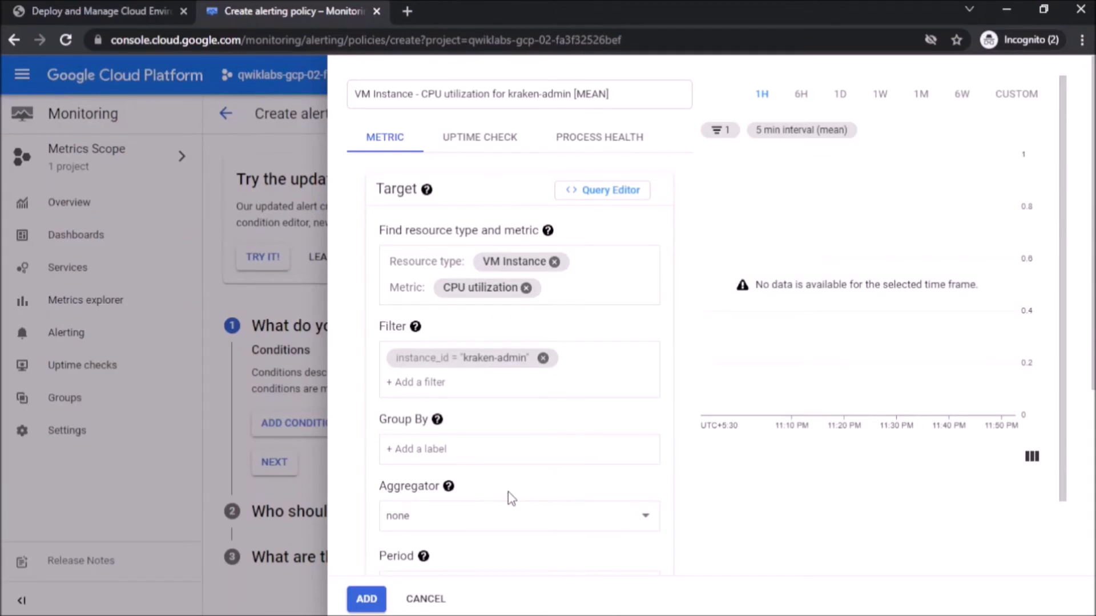
Set the condition threshold to above 50% for 1 minute and add the condition to the policy
scroll(492, 458, "down", 3)
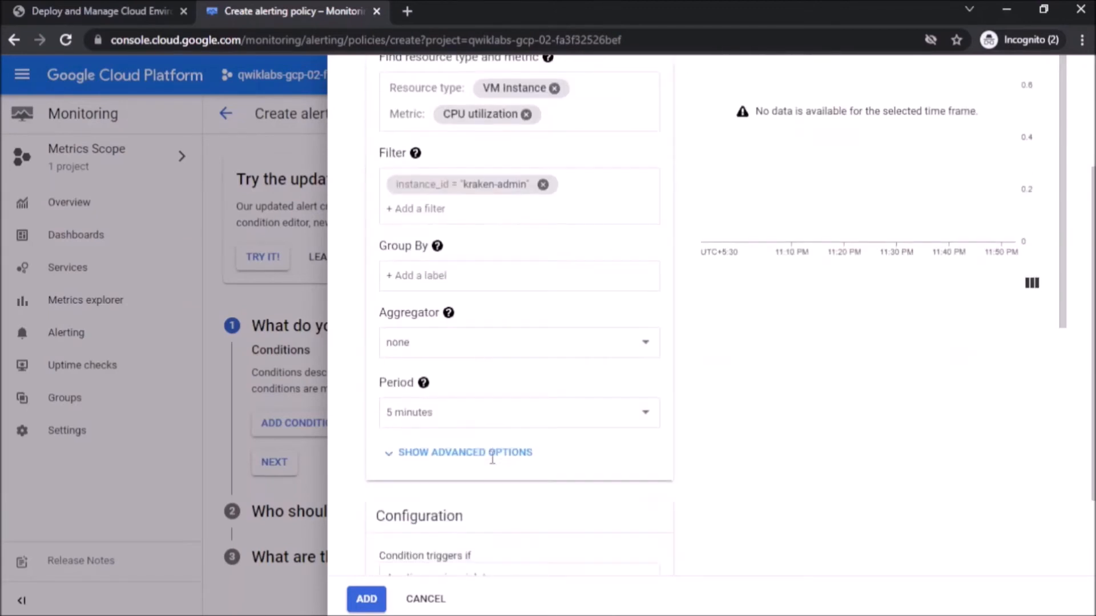
scroll(492, 458, "down", 2)
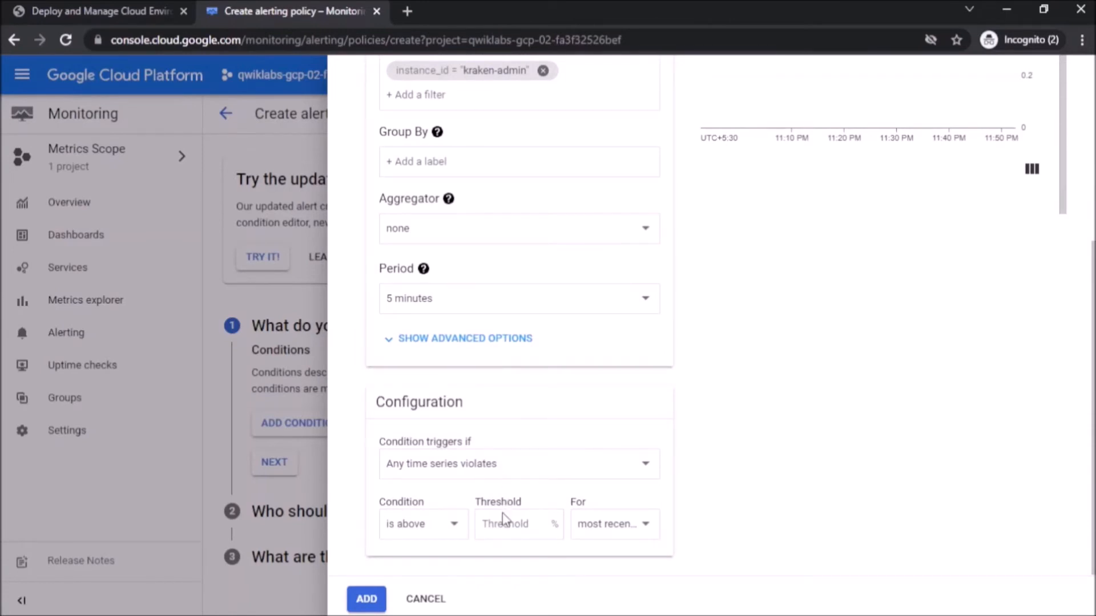
type("50")
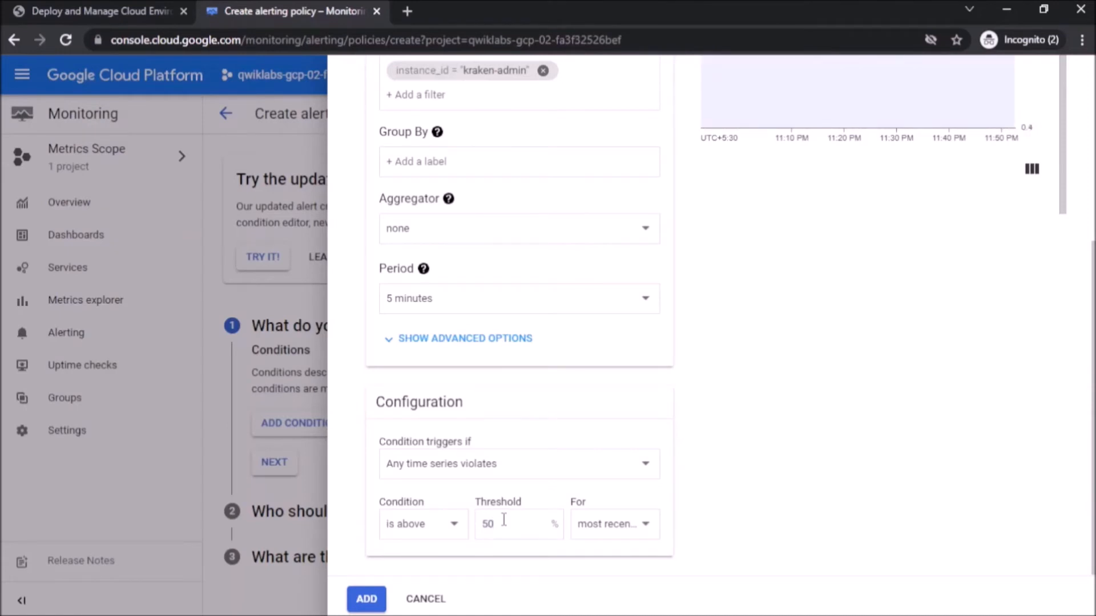
left_click(590, 528)
left_click(626, 374)
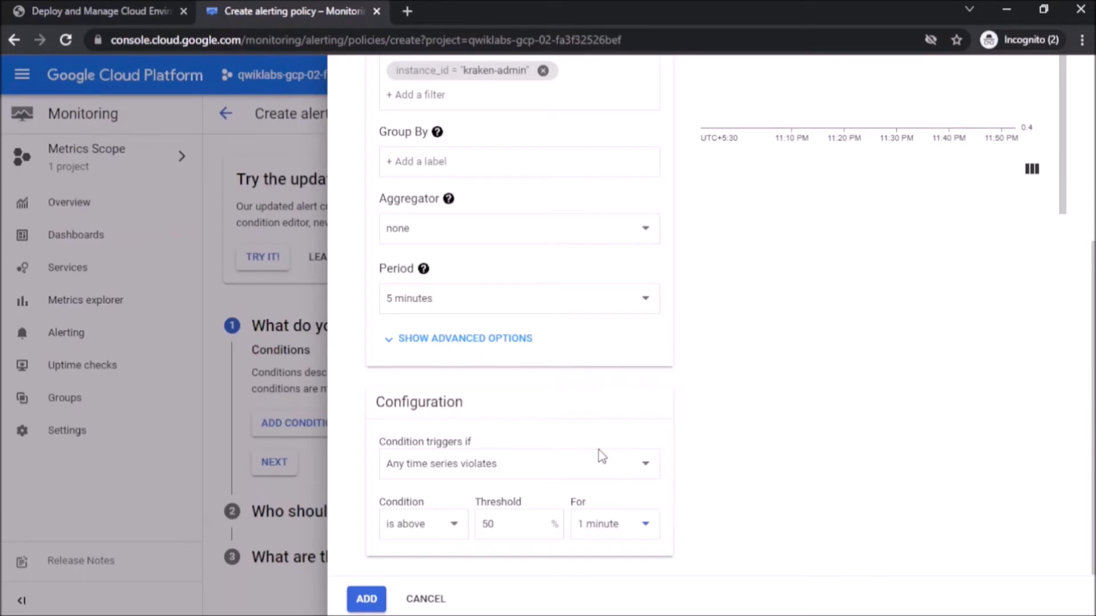
left_click(363, 599)
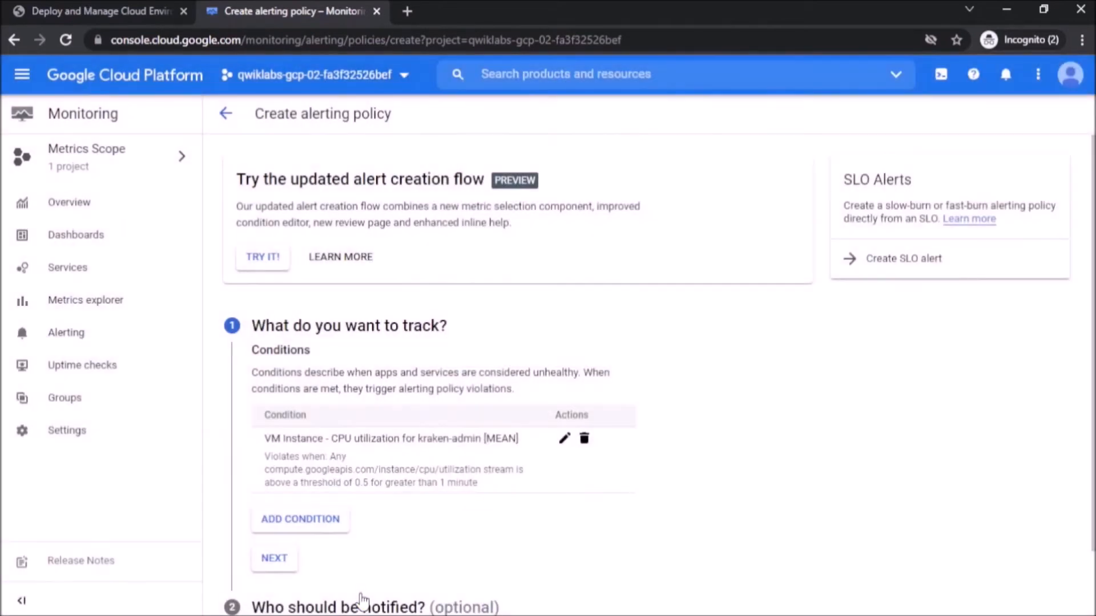
Proceed to the policy's notification settings and start a new email channel from notification channel management
scroll(326, 537, "down", 2)
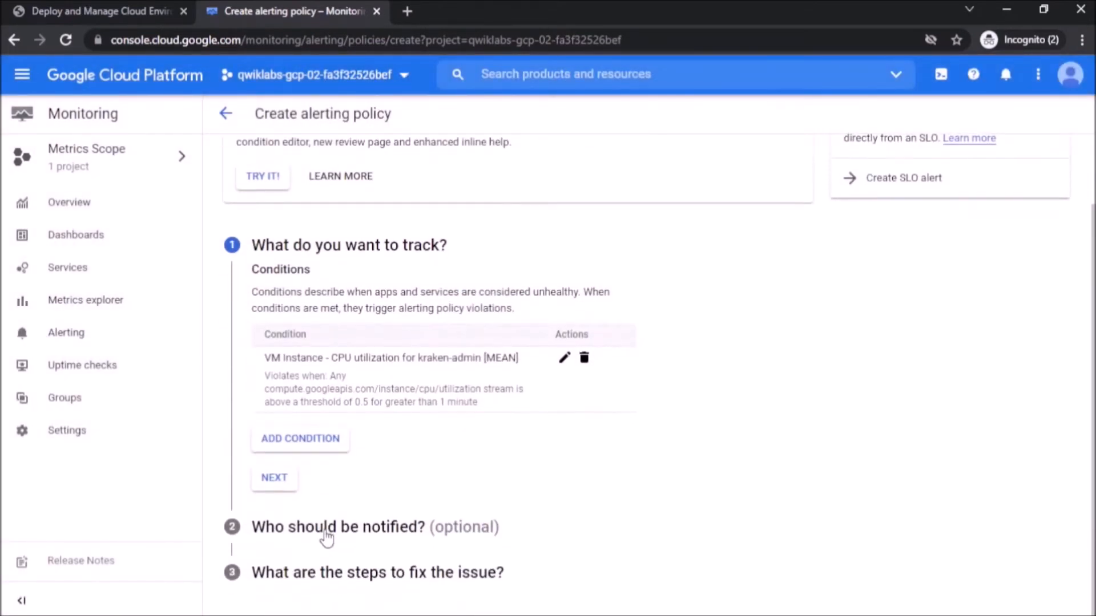
left_click(290, 483)
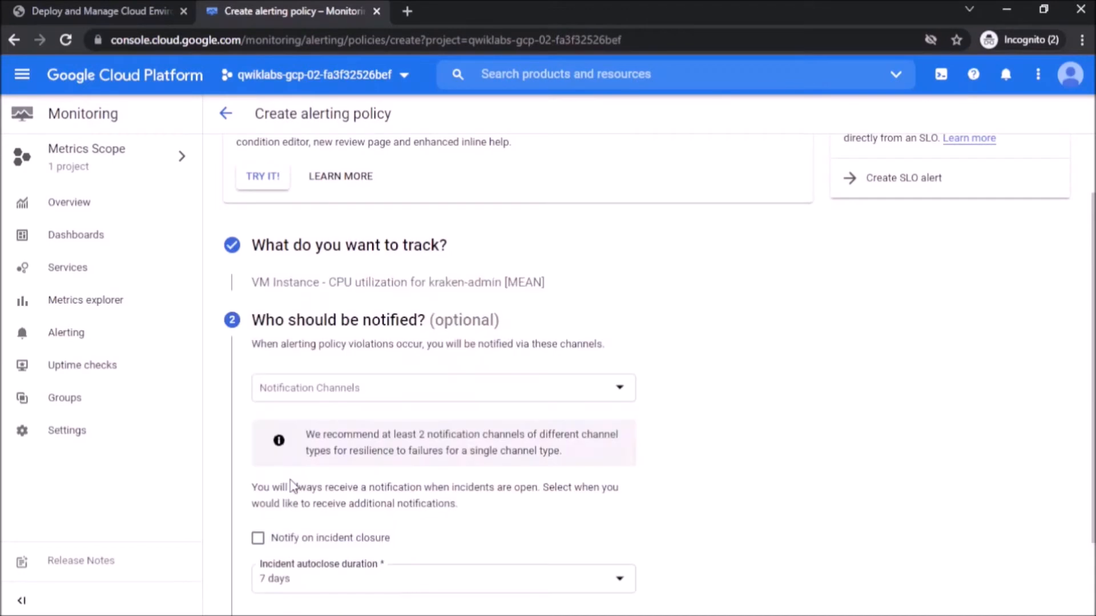
scroll(360, 394, "down", 2)
left_click(578, 285)
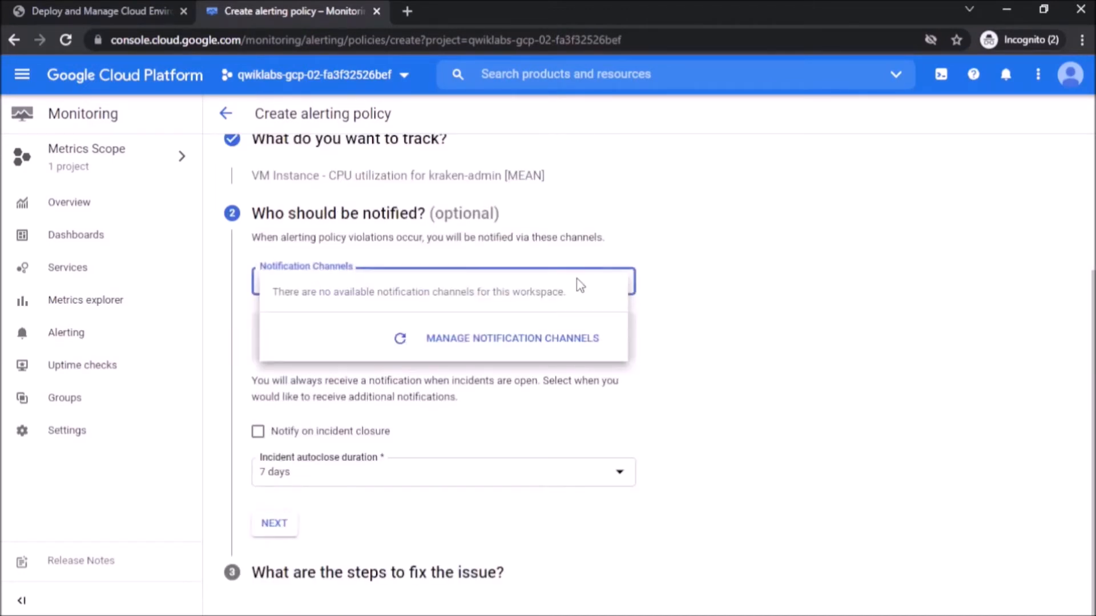
left_click(552, 344)
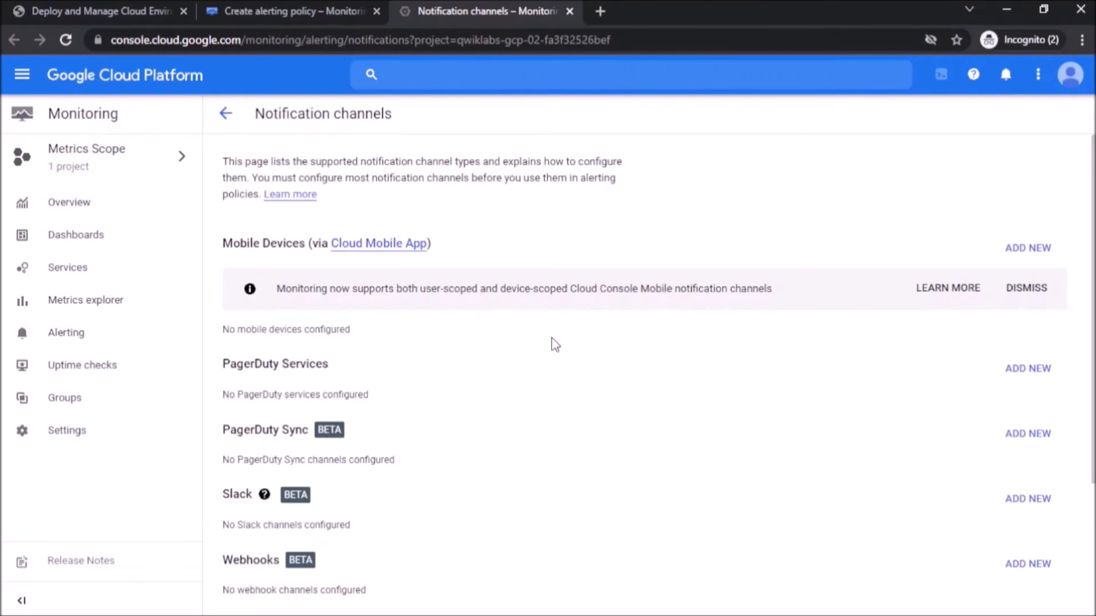
scroll(553, 344, "down", 3)
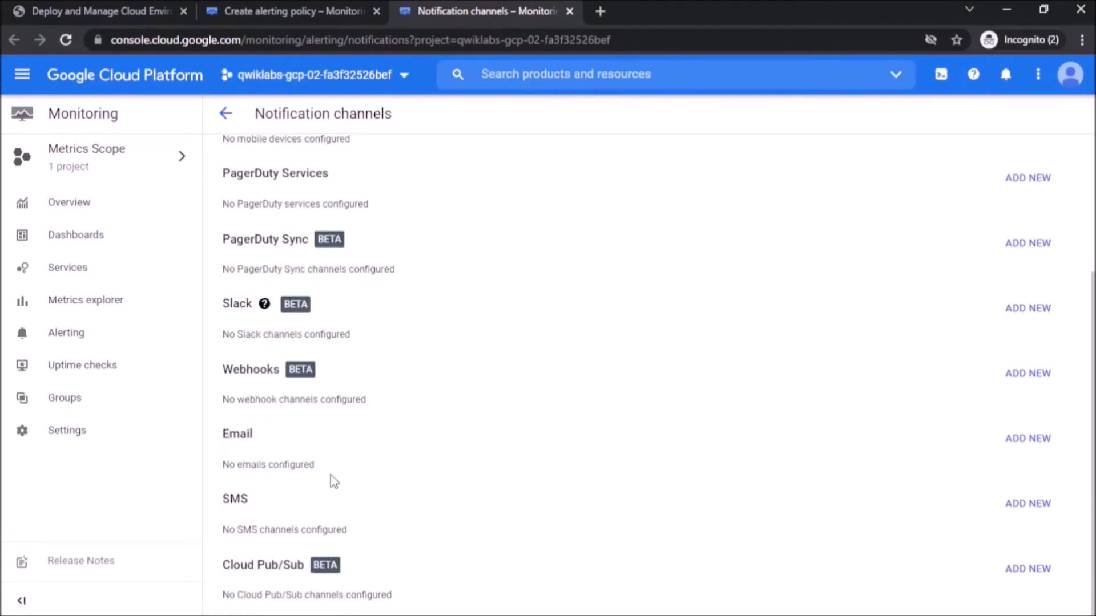
left_click(1028, 444)
Copy the lab username's email address, use it as the email channel's address and display name, and save the channel
left_click(100, 11)
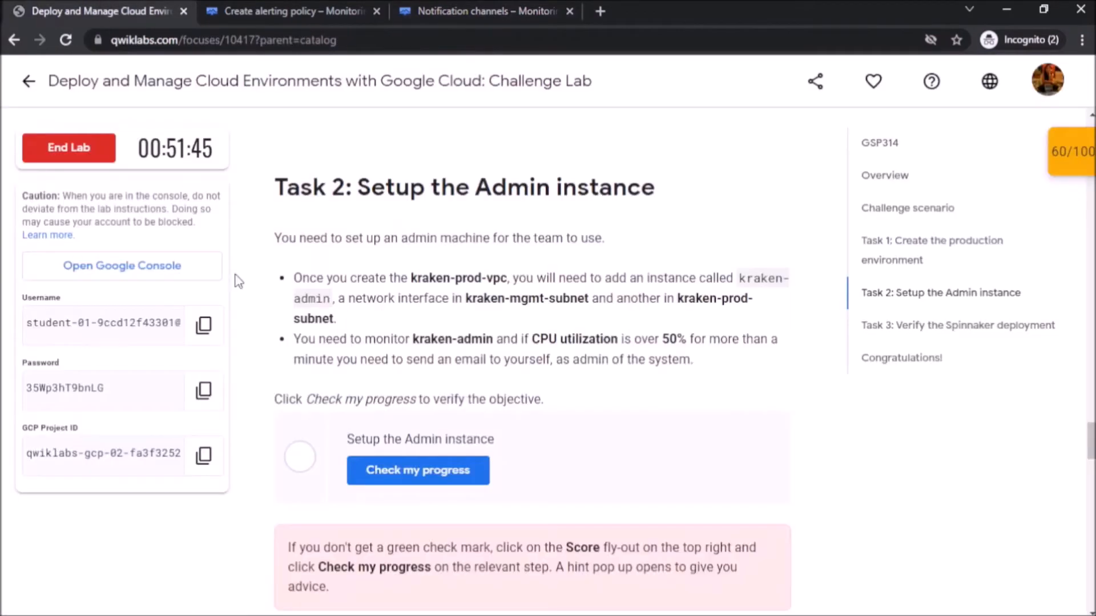
left_click(204, 324)
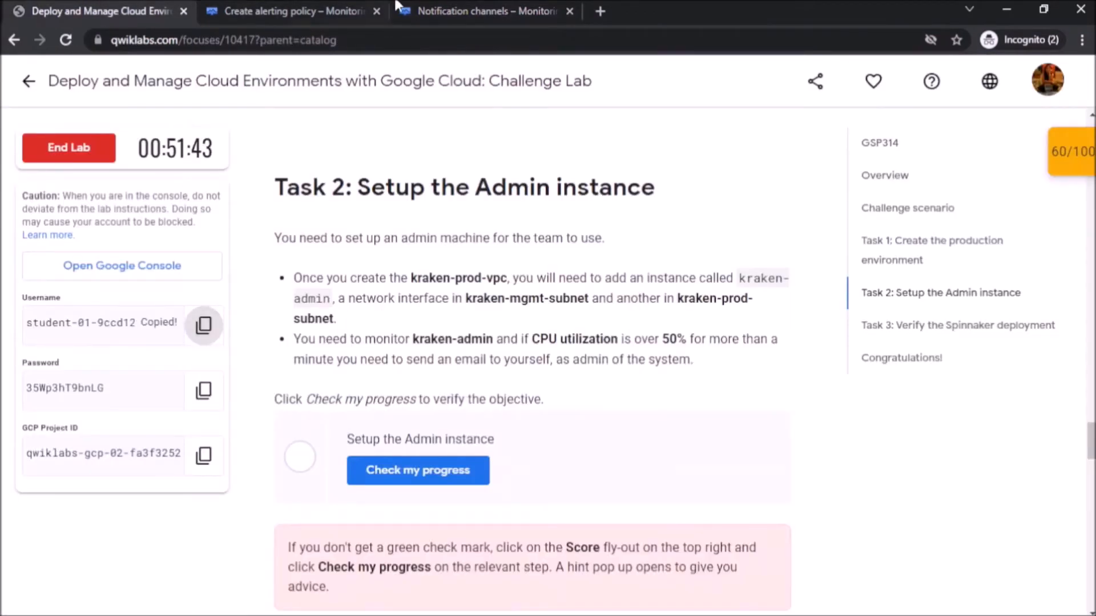
left_click(456, 11)
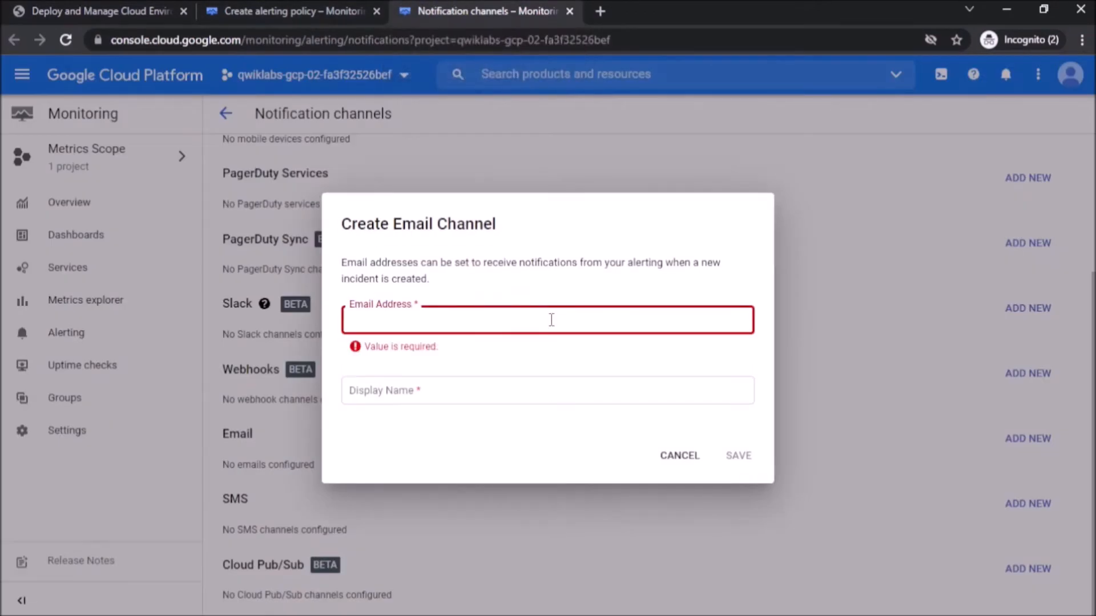
key("ctrl+v")
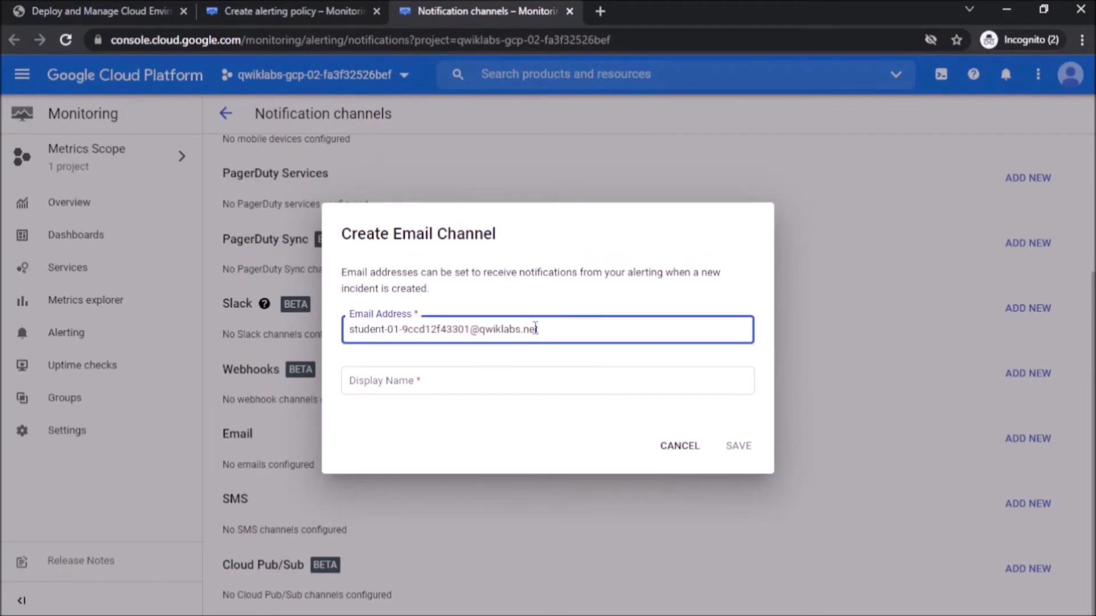
left_click(505, 383)
key("ctrl+v")
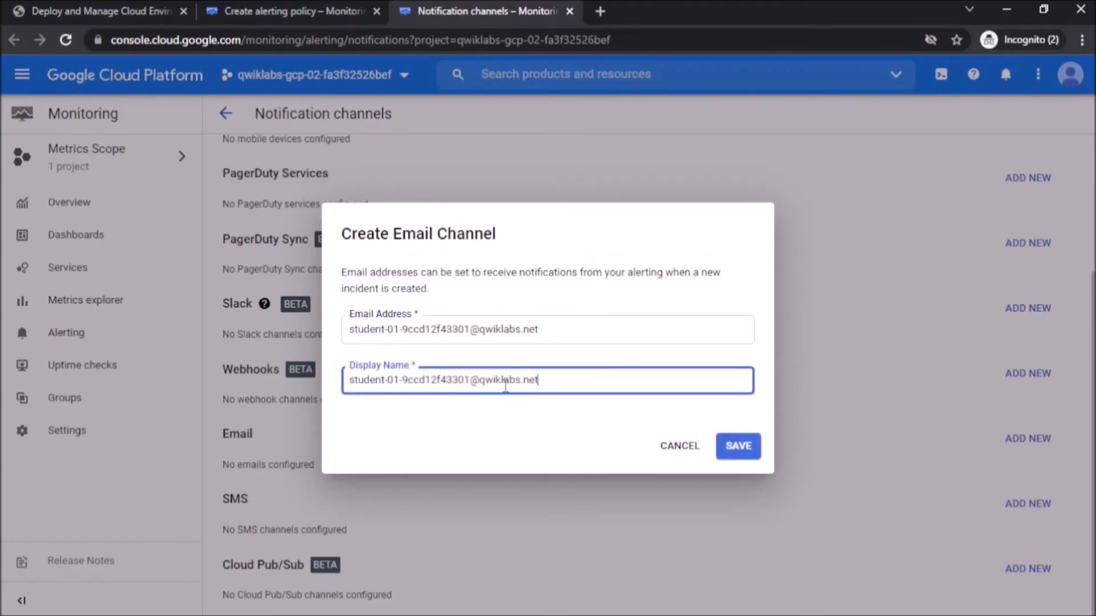
left_click(742, 446)
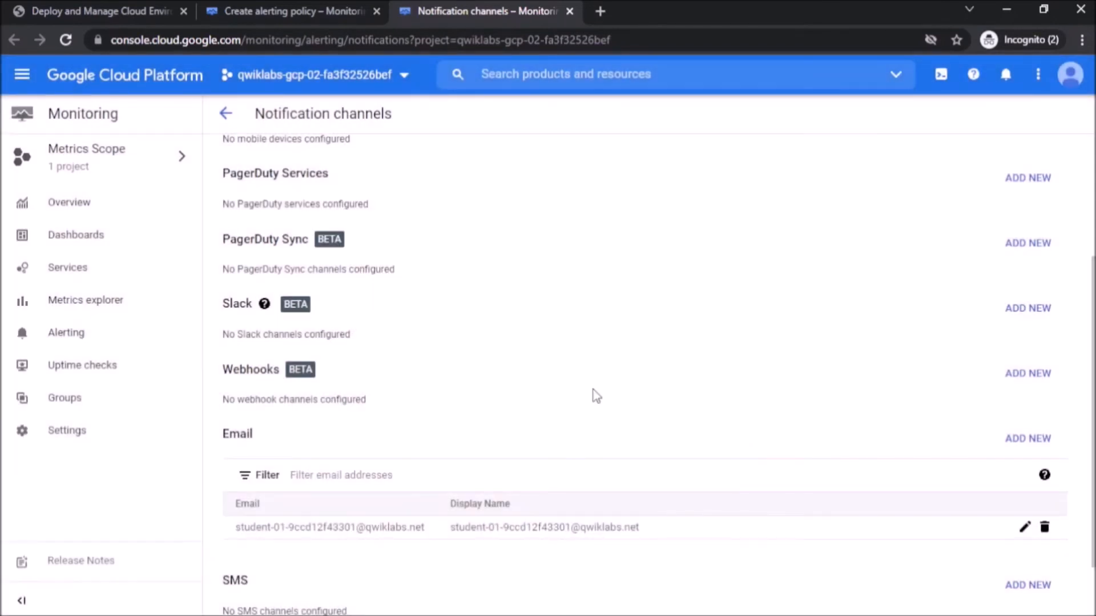
Refresh the alerting policy's notification channels, select the new email channel, and proceed to the alert naming section
left_click(299, 10)
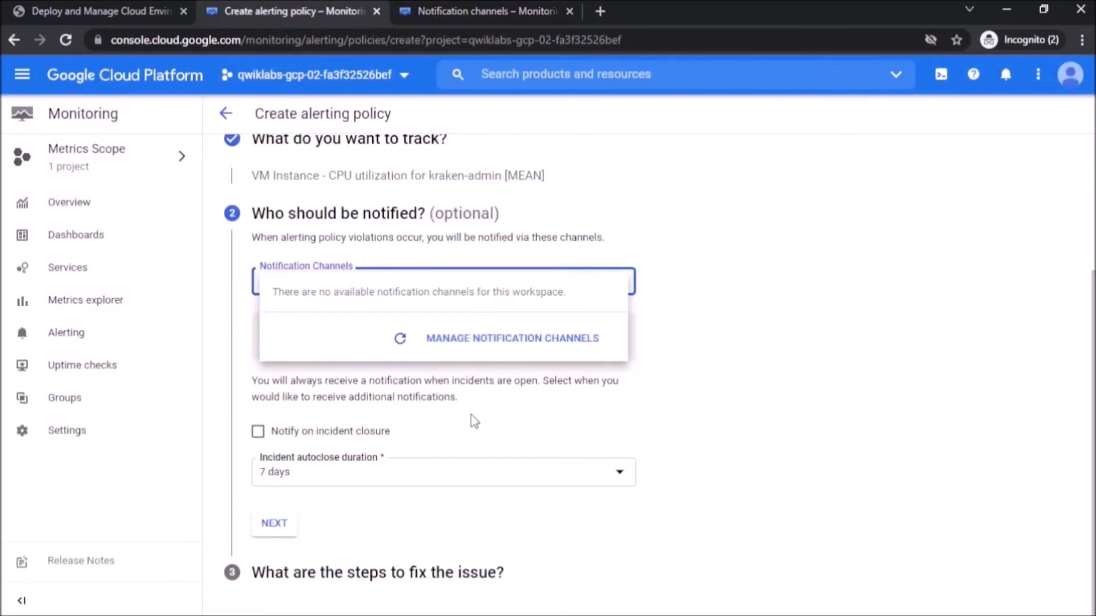
left_click(400, 340)
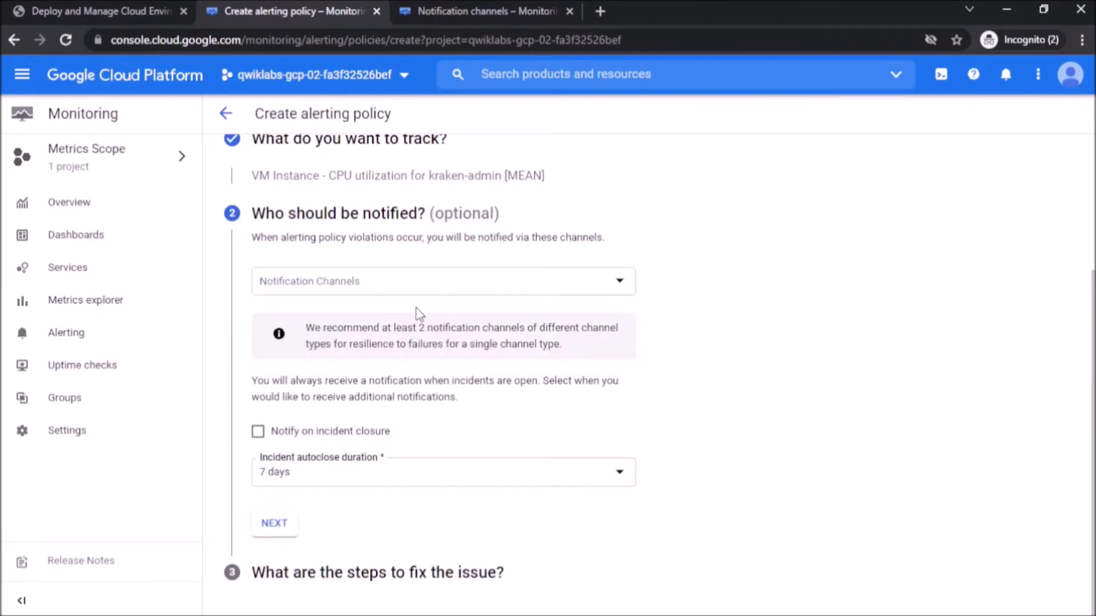
left_click(429, 292)
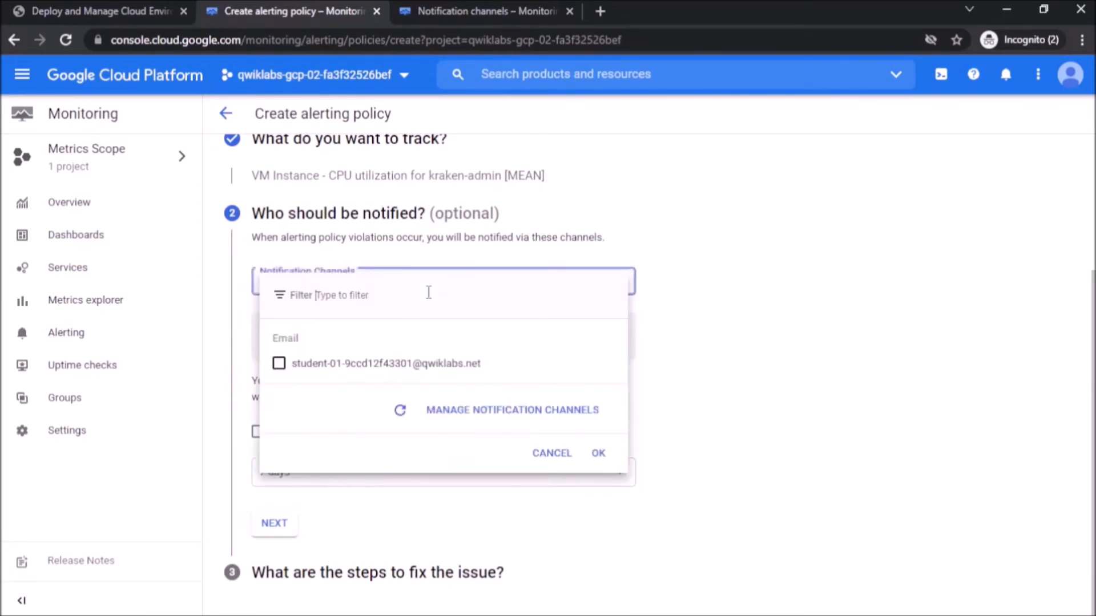
left_click(280, 364)
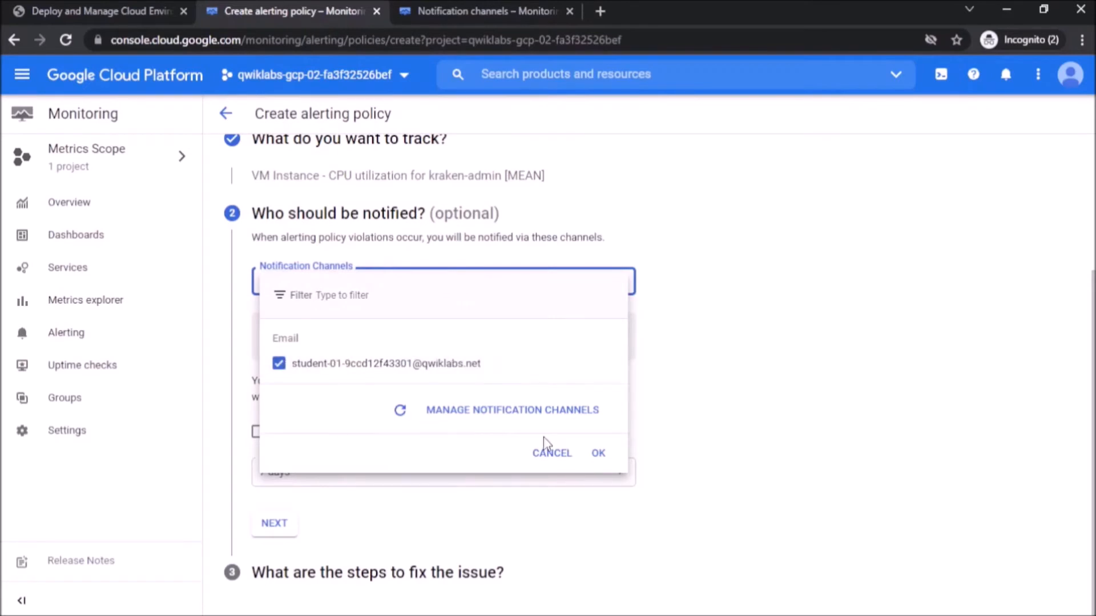
left_click(596, 454)
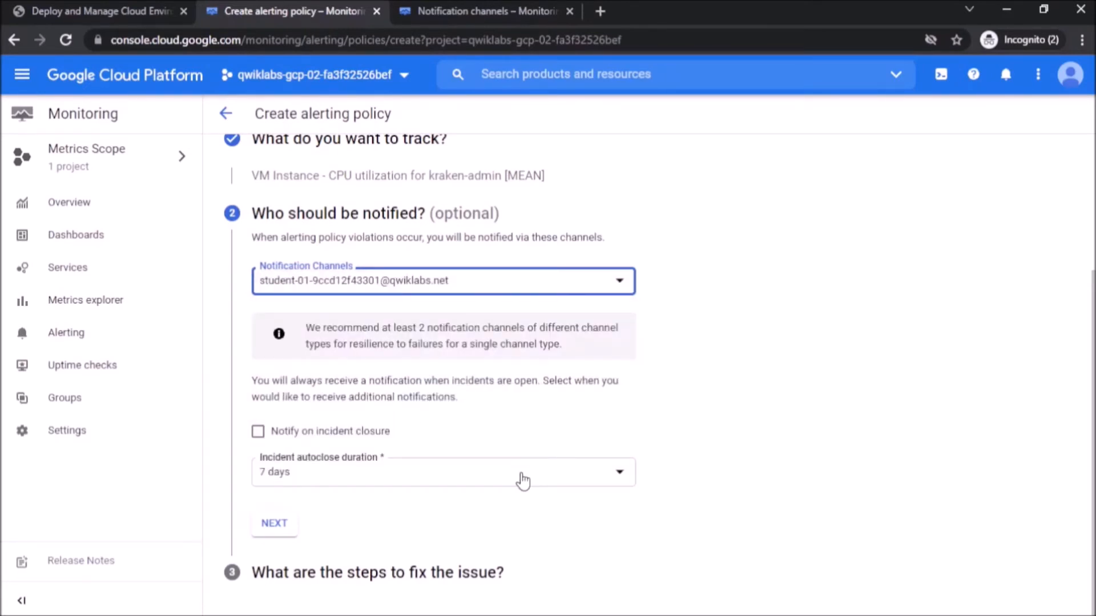
left_click(285, 523)
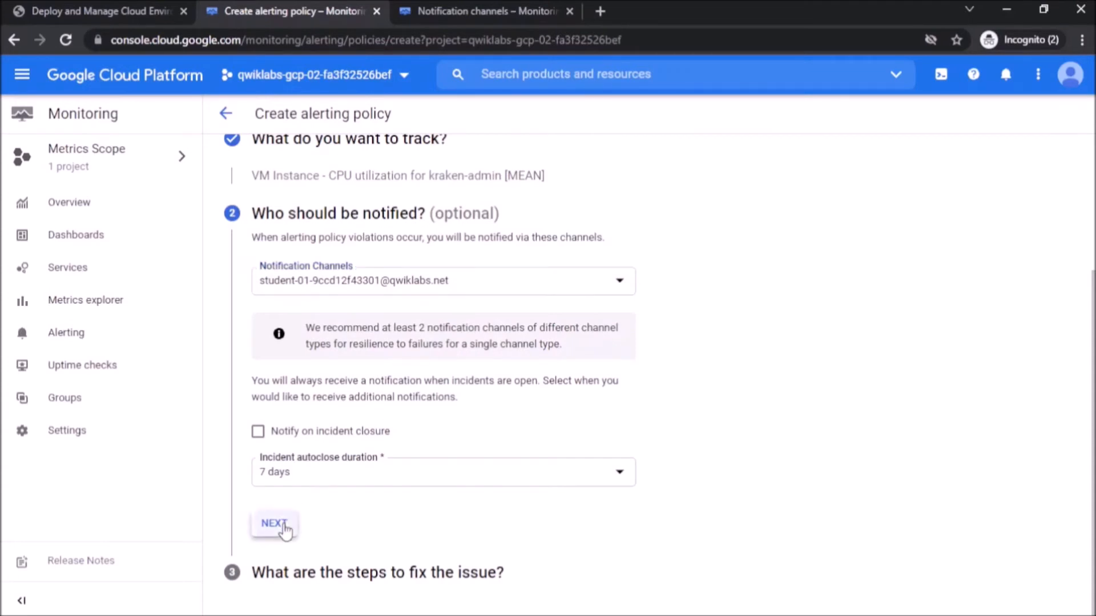
Name the alert kraken-admin and save the alerting policy
left_click(326, 354)
type("kra")
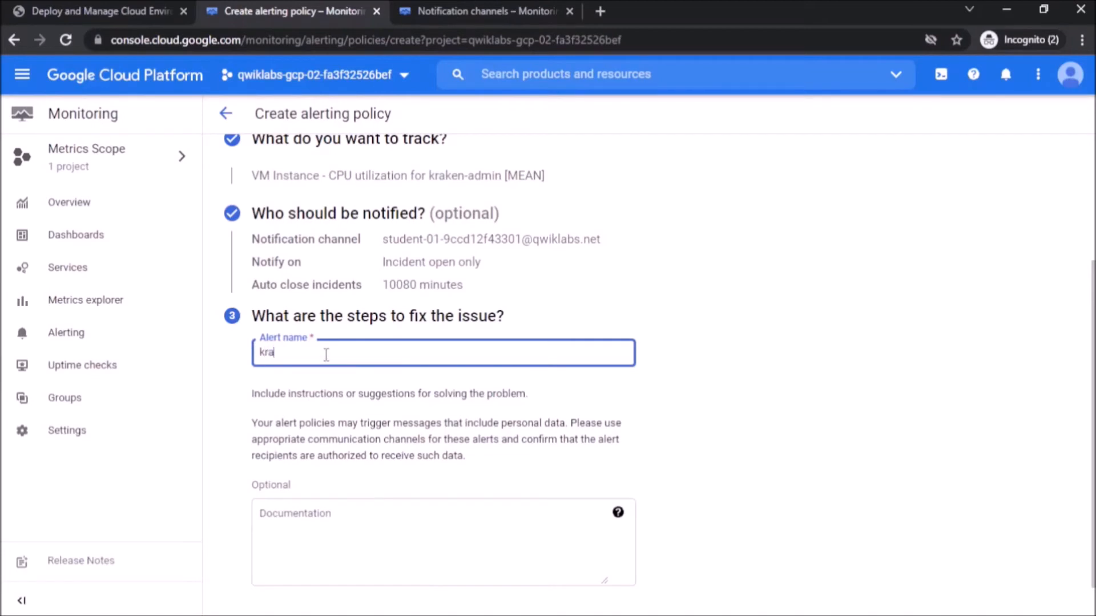
type("ken-admin")
scroll(337, 497, "down", 1)
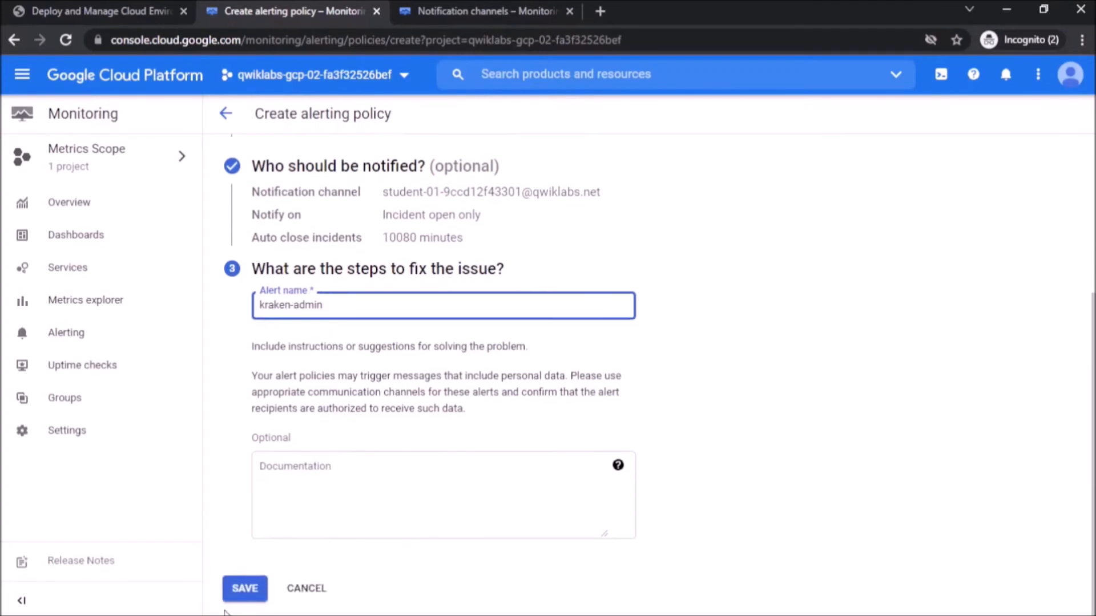
left_click(245, 593)
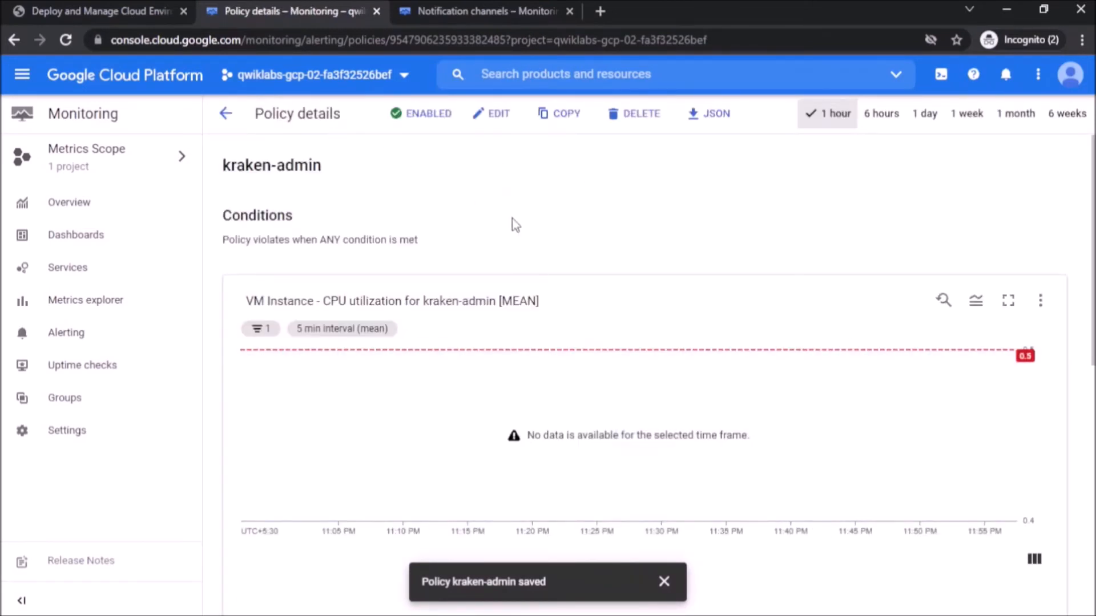
Close the notification channels page and check the lab progress for Task 2, Setup the Admin instance
left_click(569, 11)
key("ctrl+Tab")
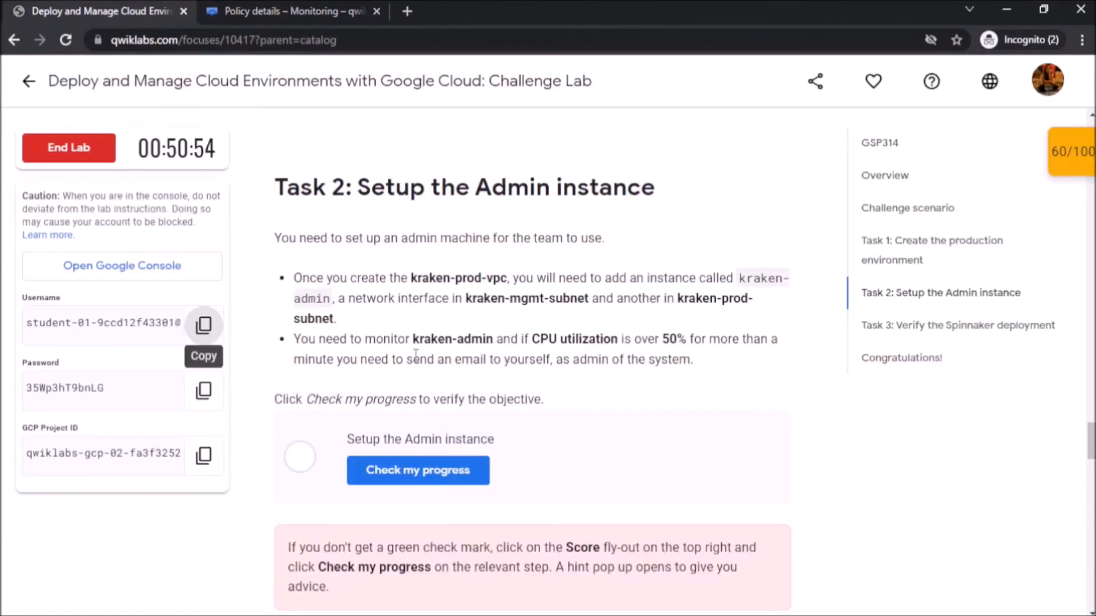
left_click(444, 475)
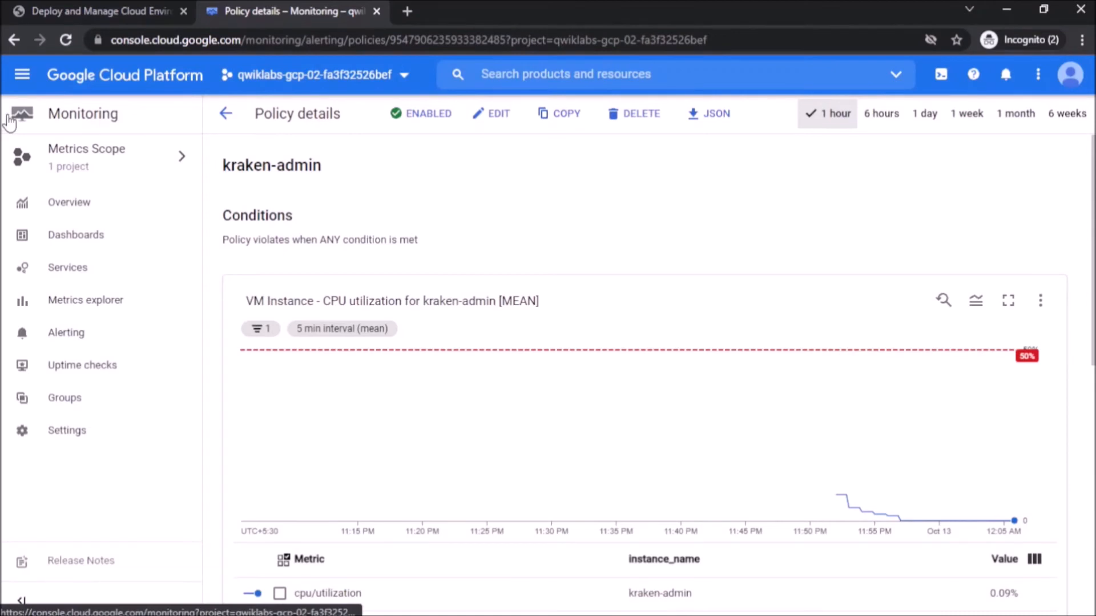
Open the details of the spin-deck service from Kubernetes Engine's Services & Ingress
left_click(15, 70)
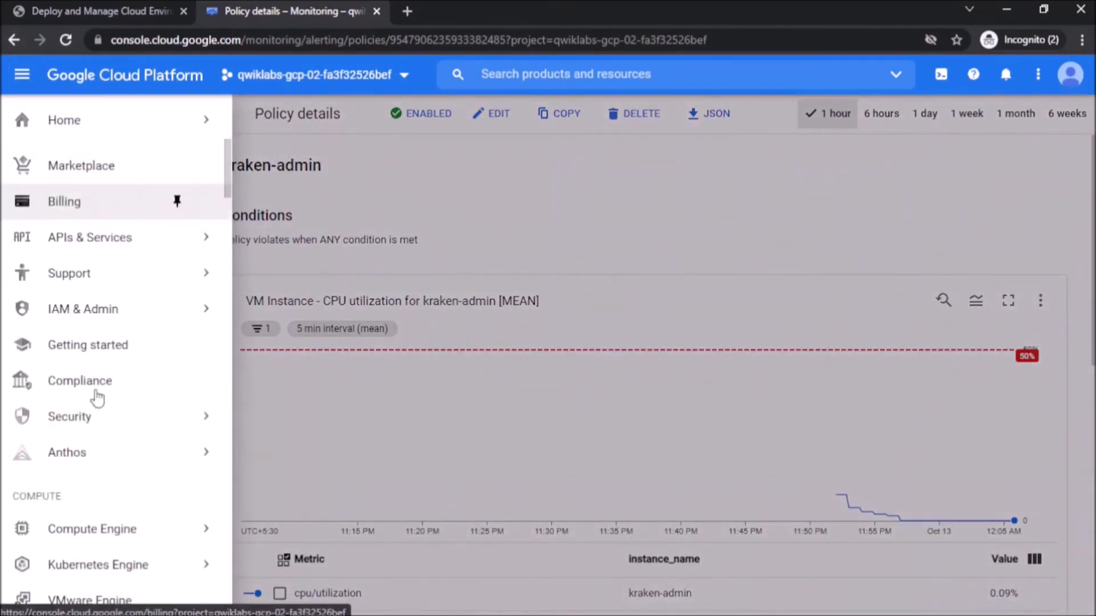
left_click(114, 563)
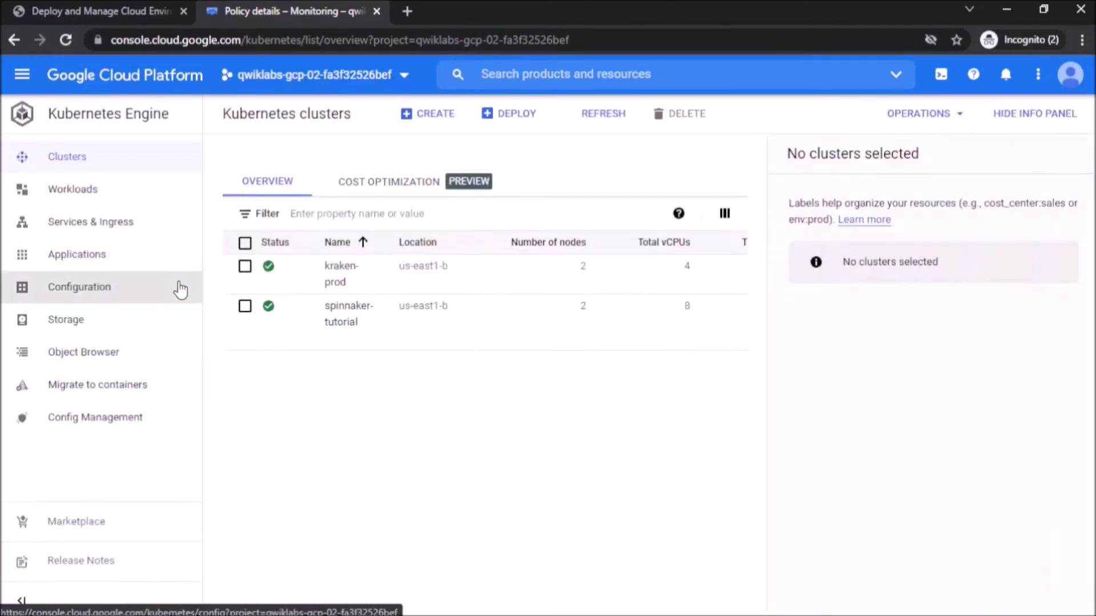
left_click(137, 232)
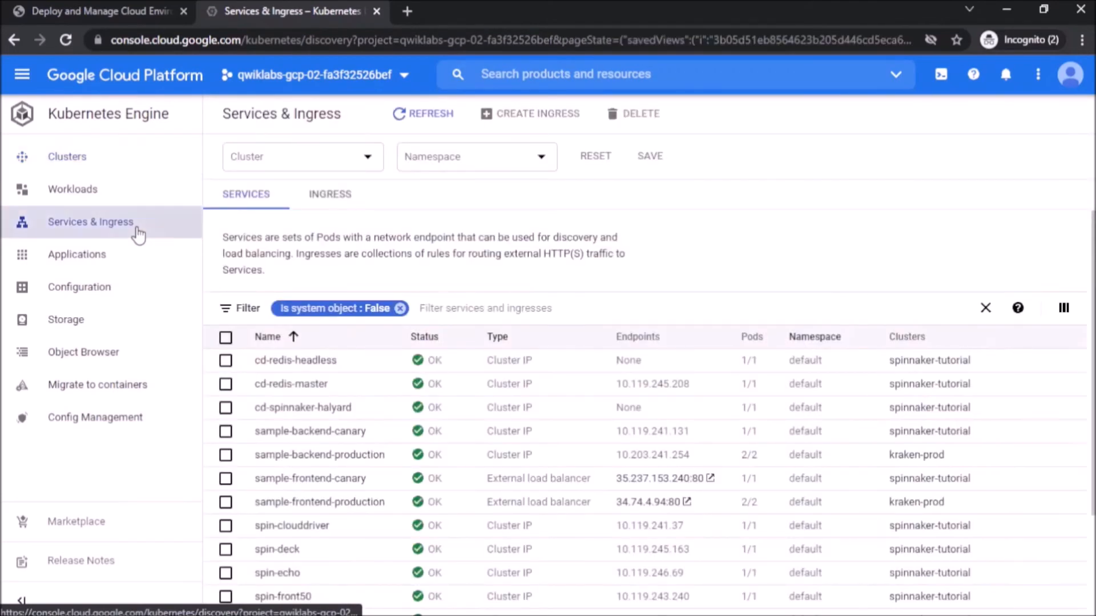
left_click(277, 551)
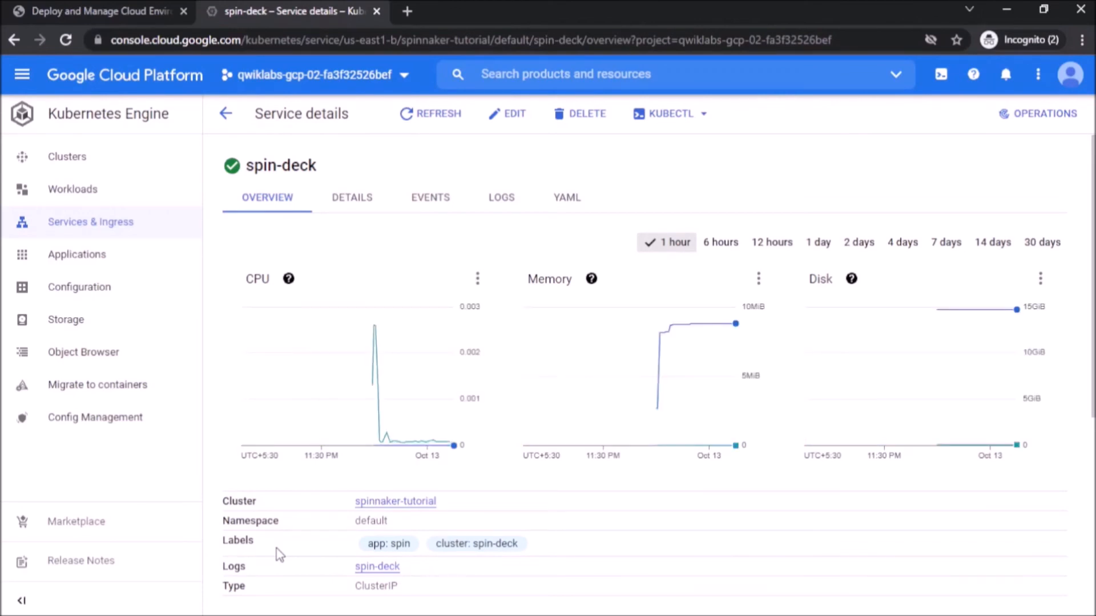
Run the port-forwarding command for spin-deck's port 9000 in Cloud Shell and authorize the credentials request
scroll(280, 554, "down", 6)
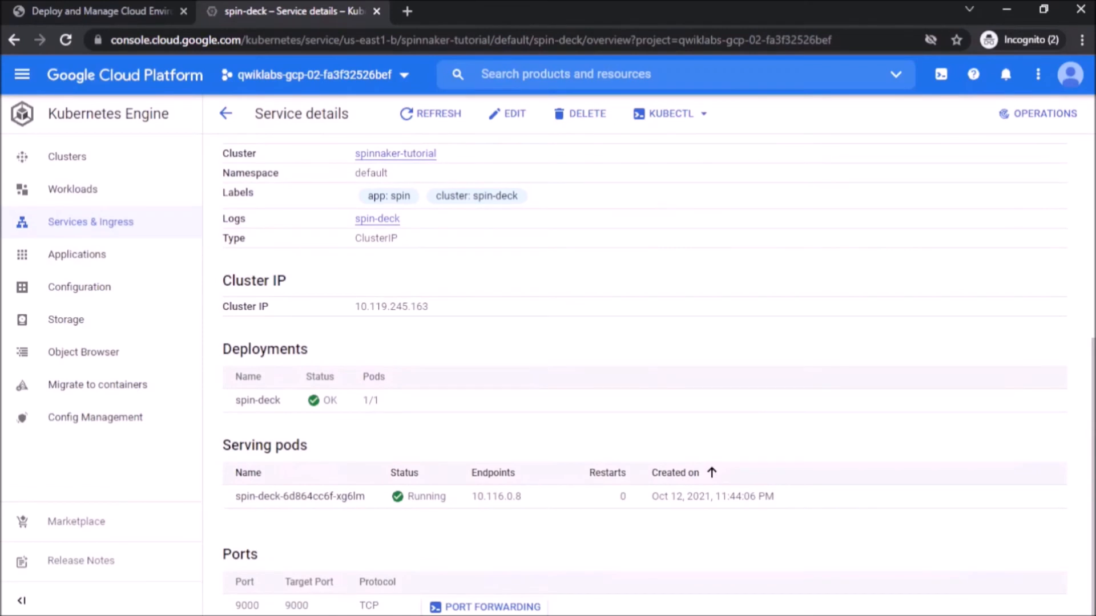
left_click(485, 609)
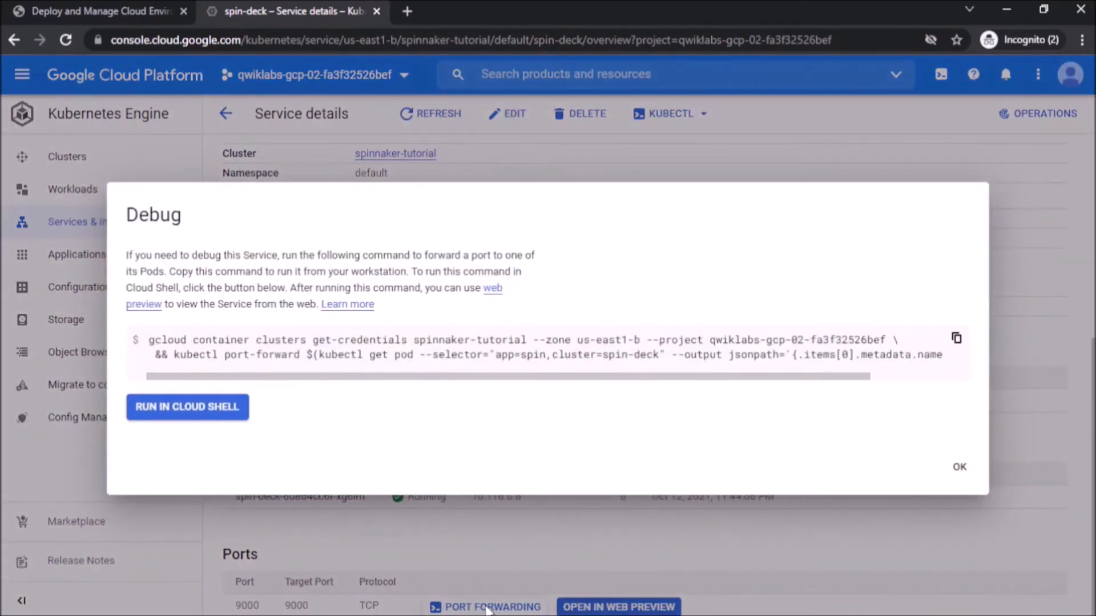
left_click(227, 405)
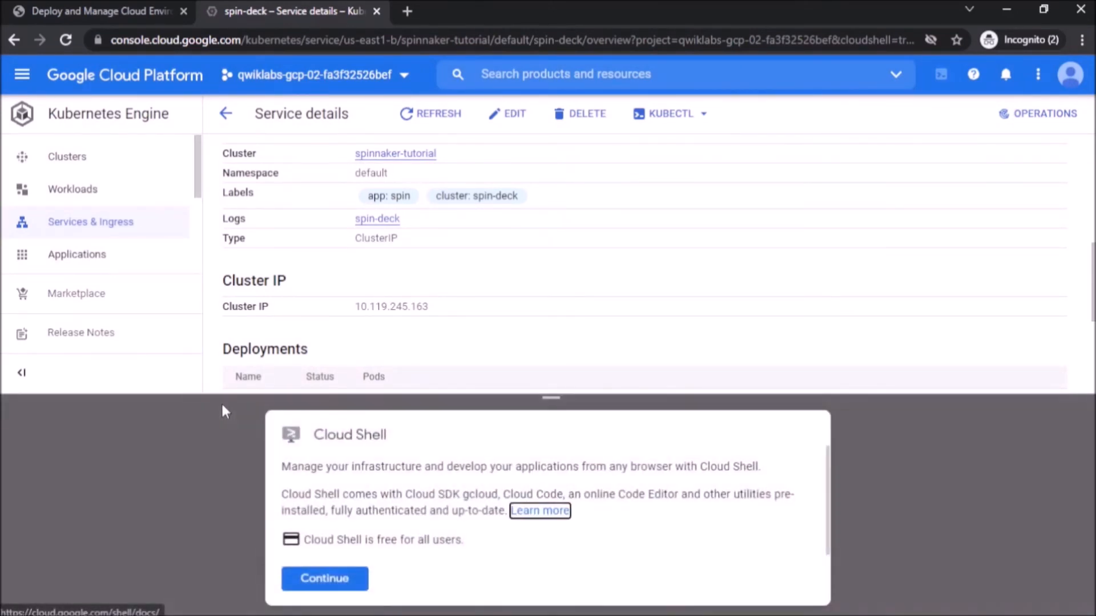
left_click(311, 578)
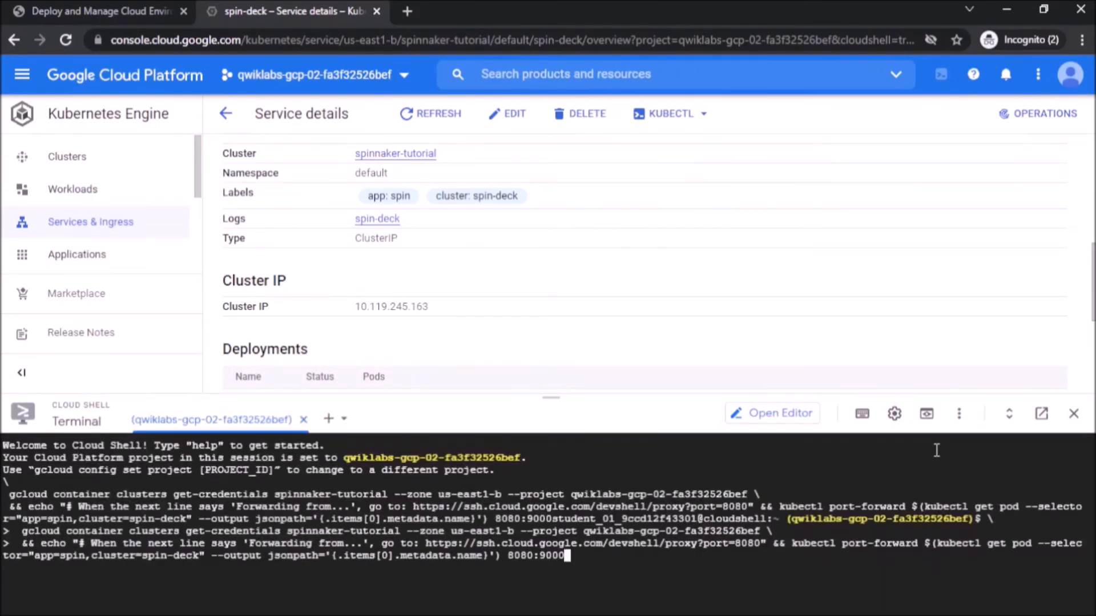
key("Return")
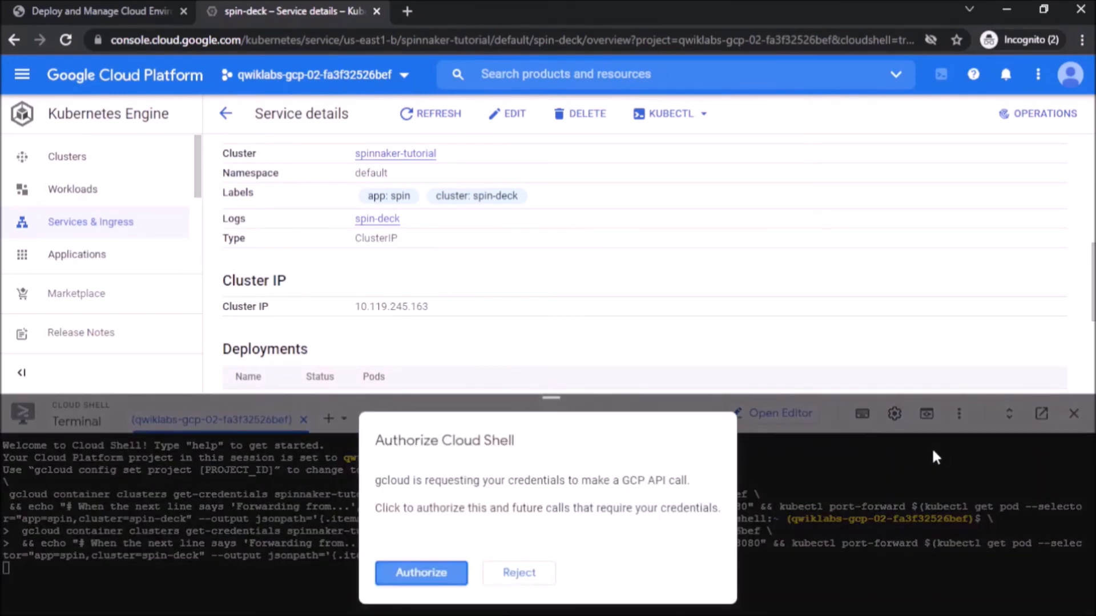
left_click(417, 574)
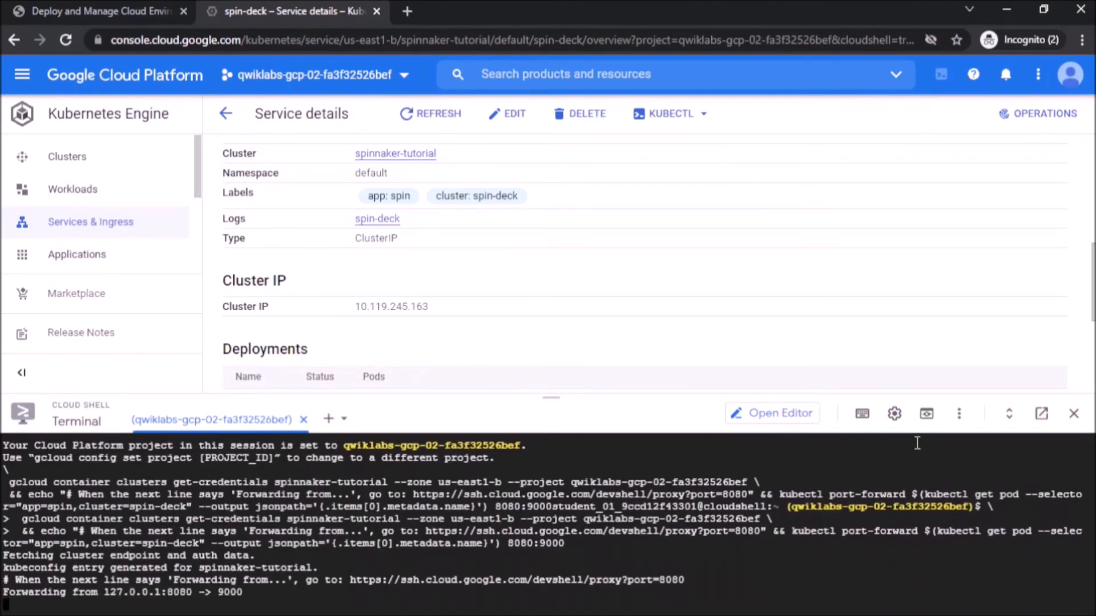
Open the web preview on port 8080 and open the sample application in Spinnaker
left_click(926, 414)
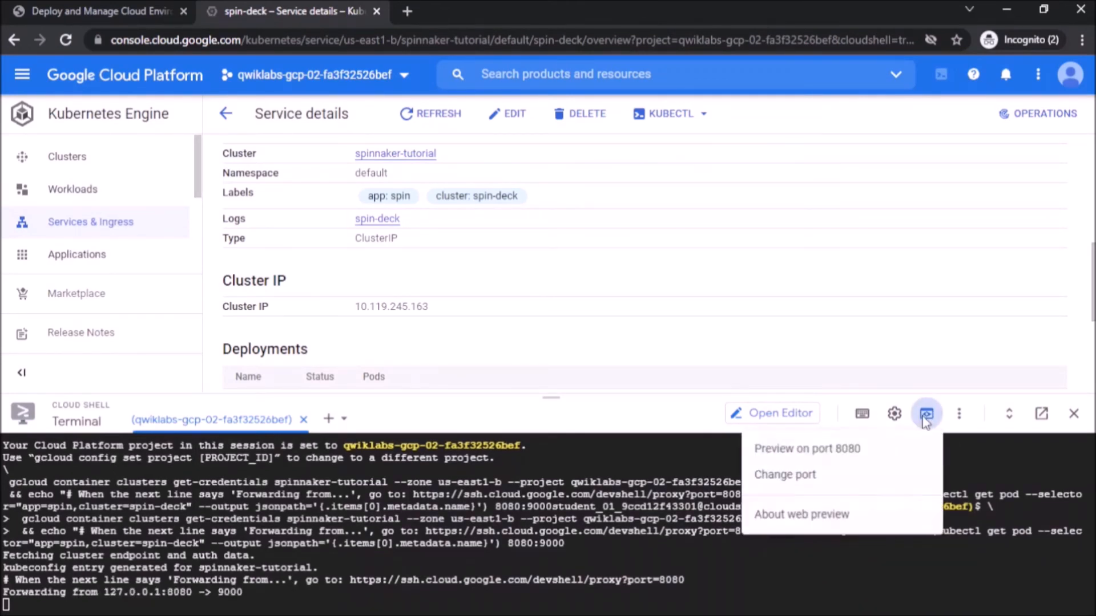
left_click(865, 448)
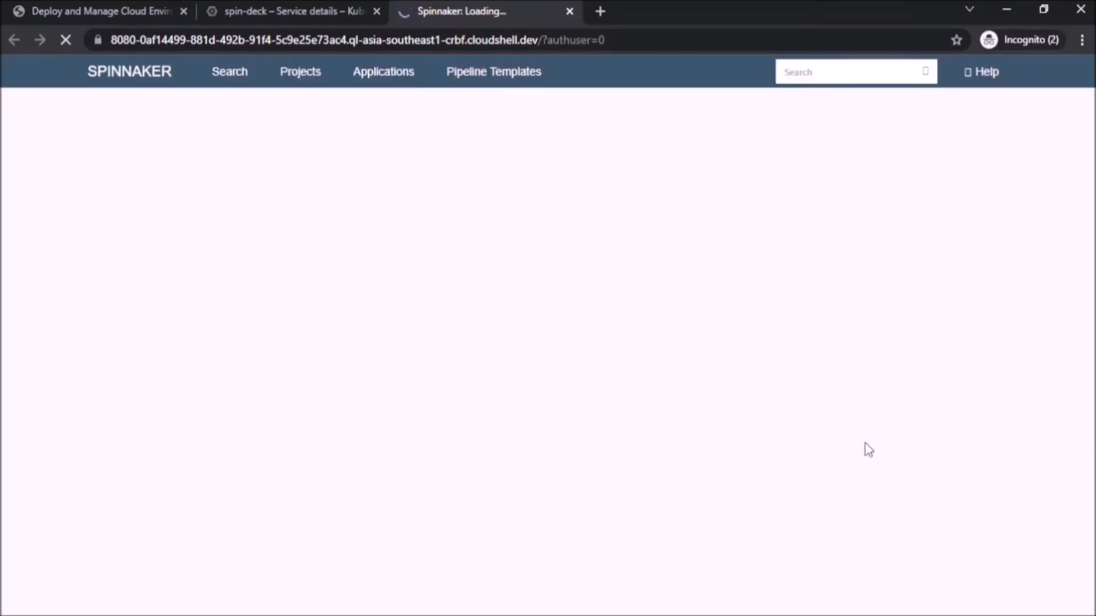
left_click(340, 74)
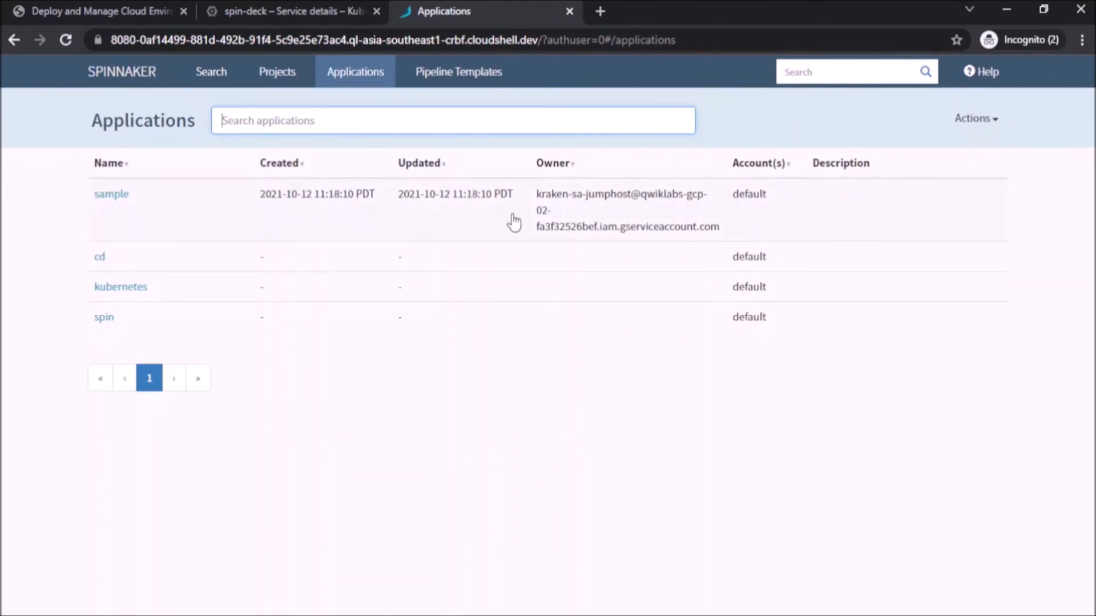
left_click(458, 220)
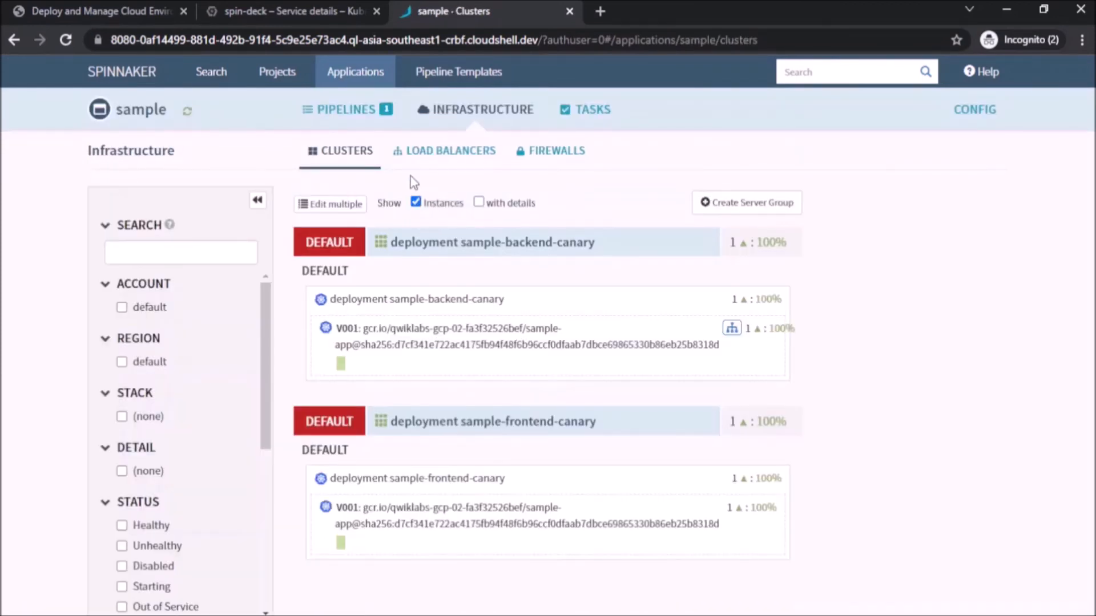
Approve the waiting "Deploy to Production?" stage in the sample application's Deploy pipeline
left_click(351, 113)
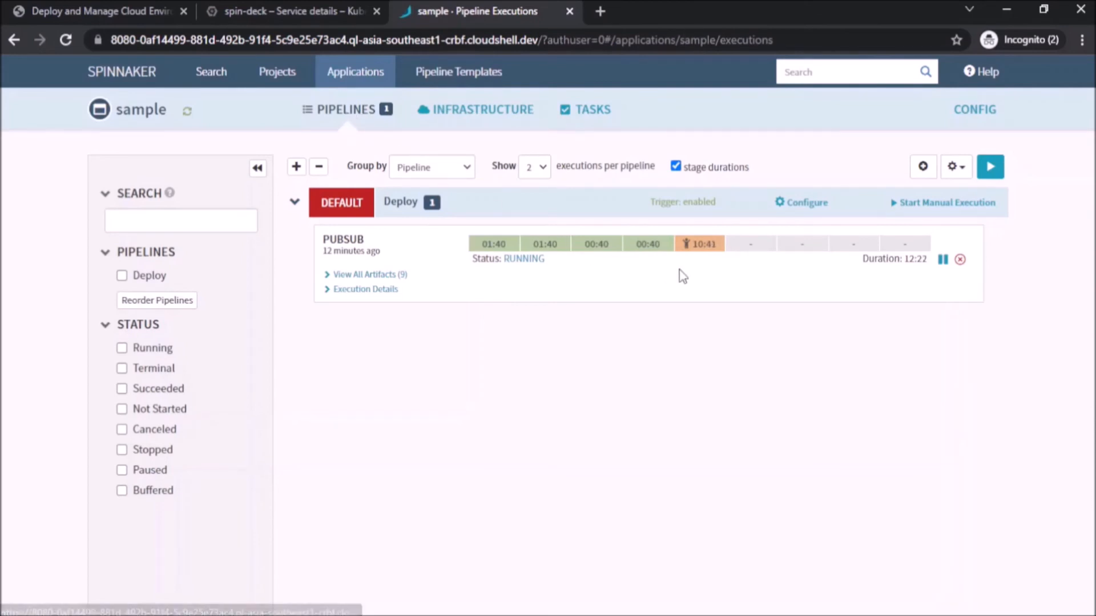
mouse_move(697, 255)
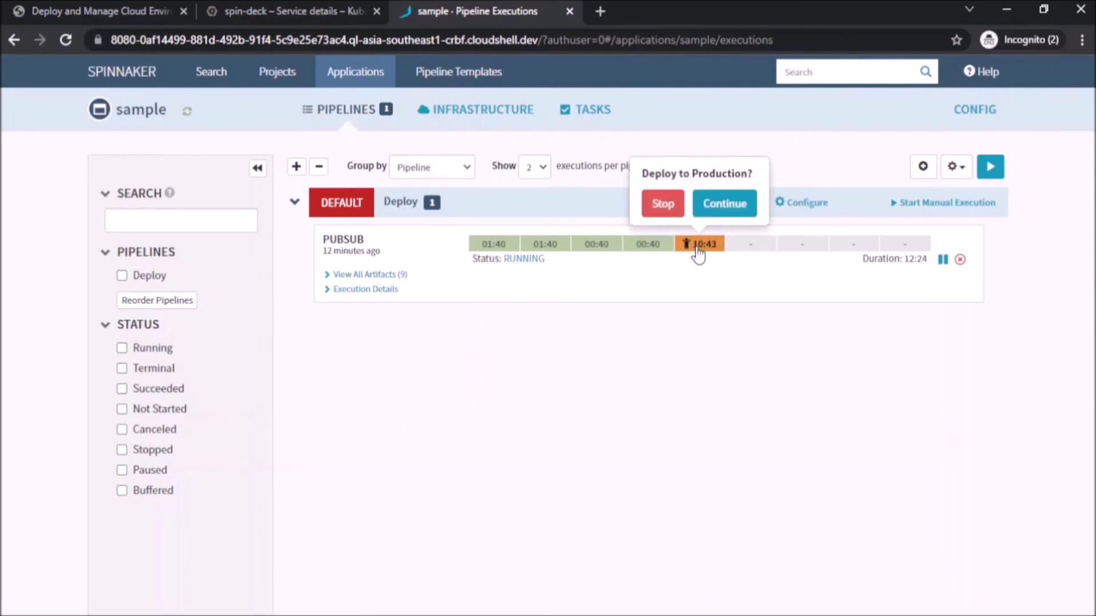
left_click(730, 214)
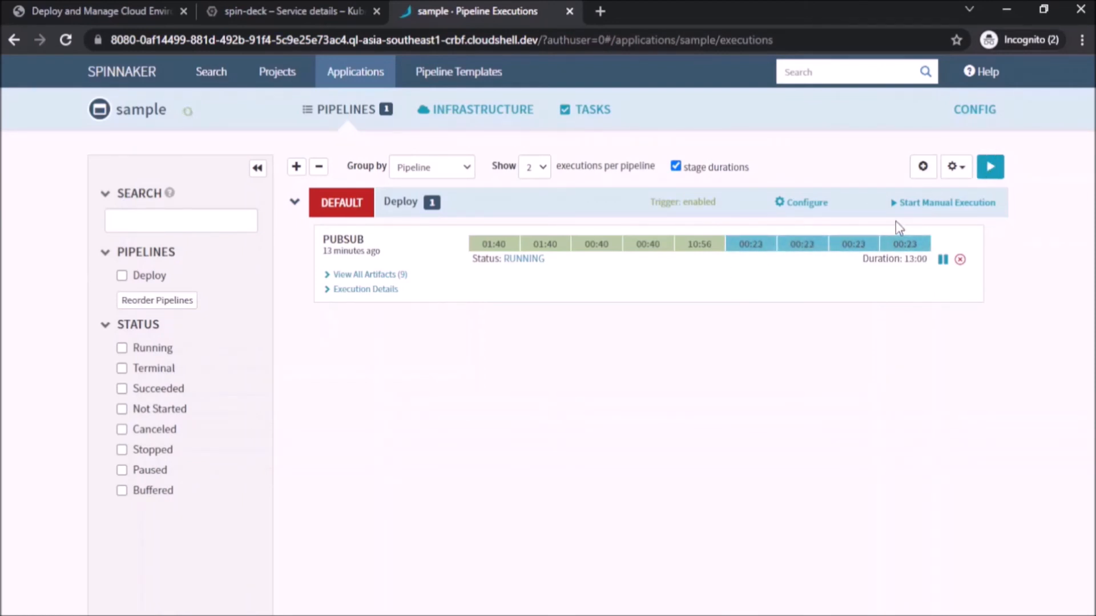
Examine the stage details and deploy status of Deploy Frontend Production Service
left_click(898, 246)
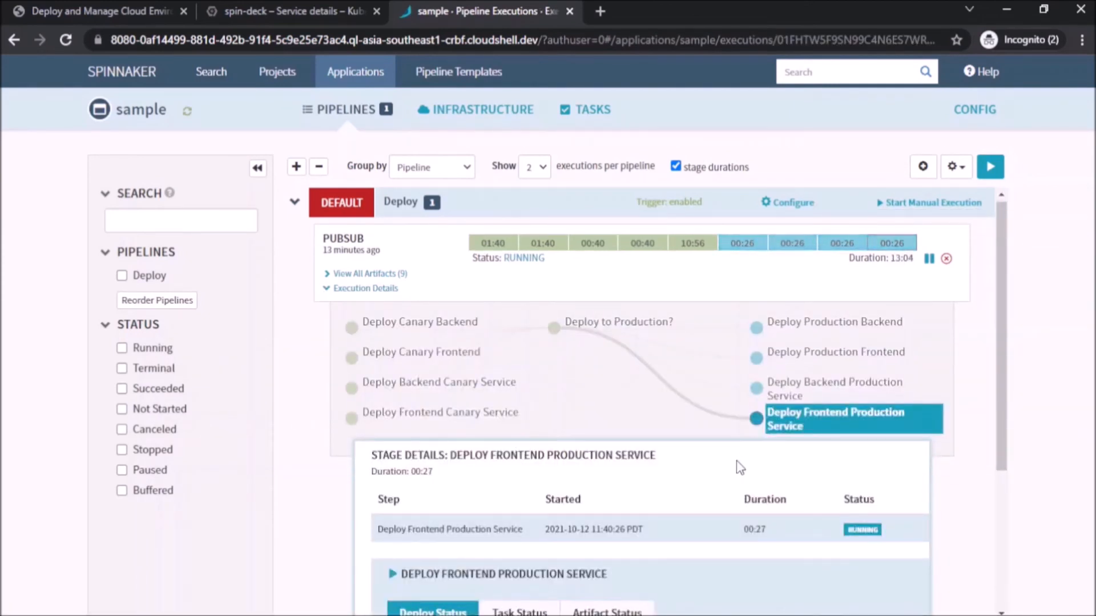
scroll(738, 462, "down", 3)
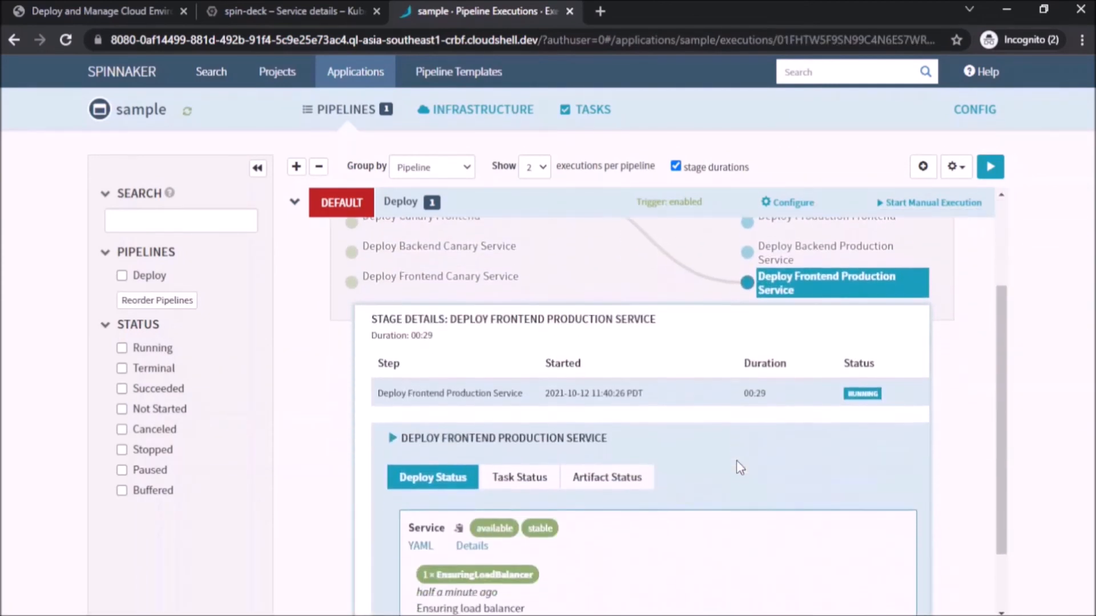
scroll(737, 460, "down", 1)
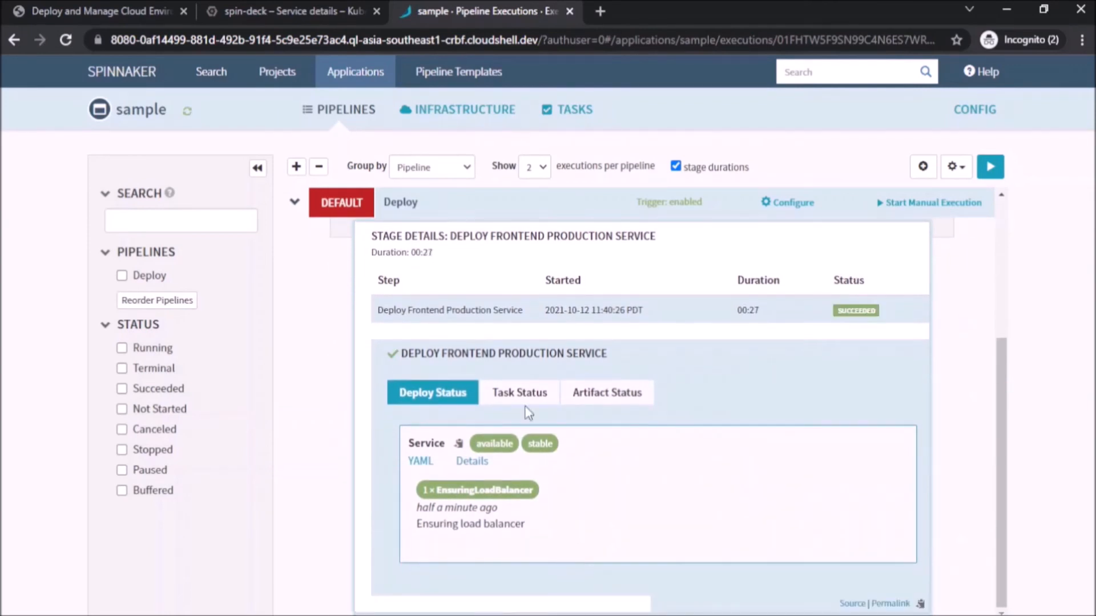
Return to Cloud Shell, suspend the running port forwarding, and set the gcloud compute zone to us-east1-b
left_click(305, 6)
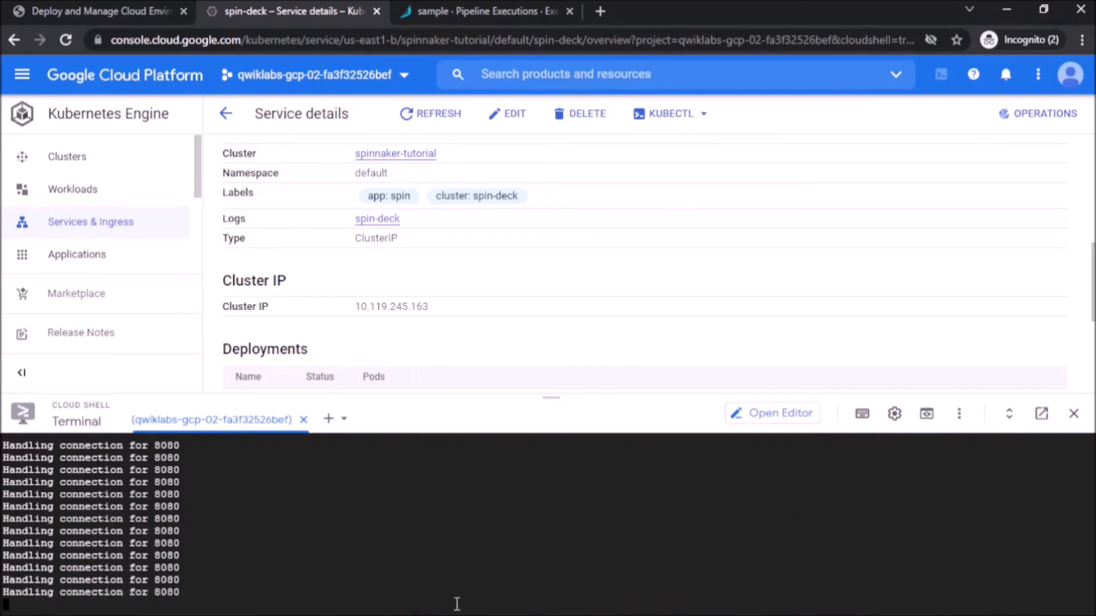
key("ctrl+z")
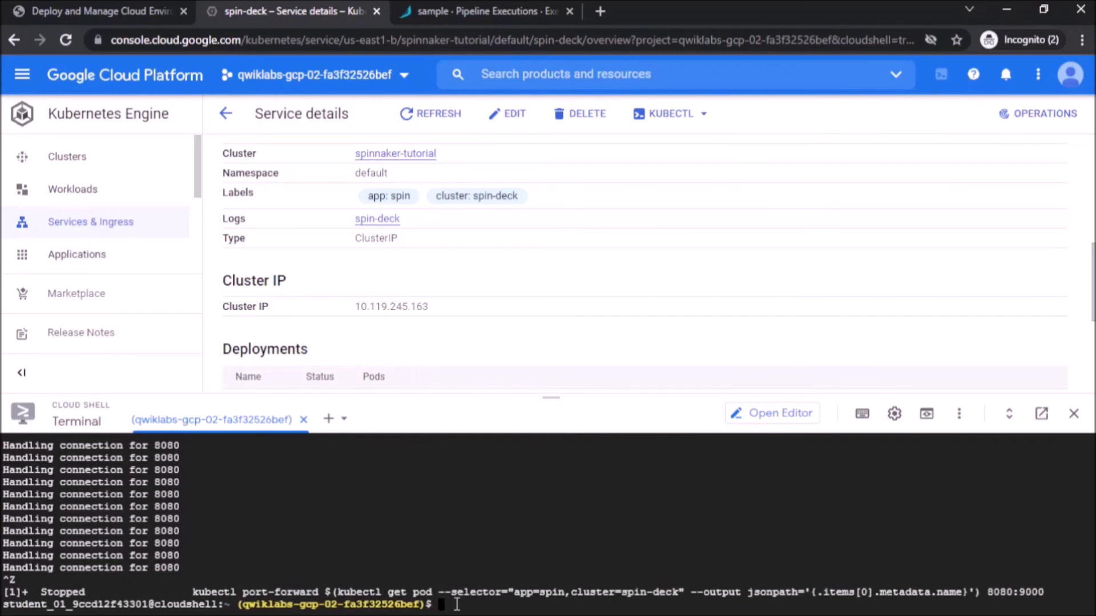
type("gcloud conf")
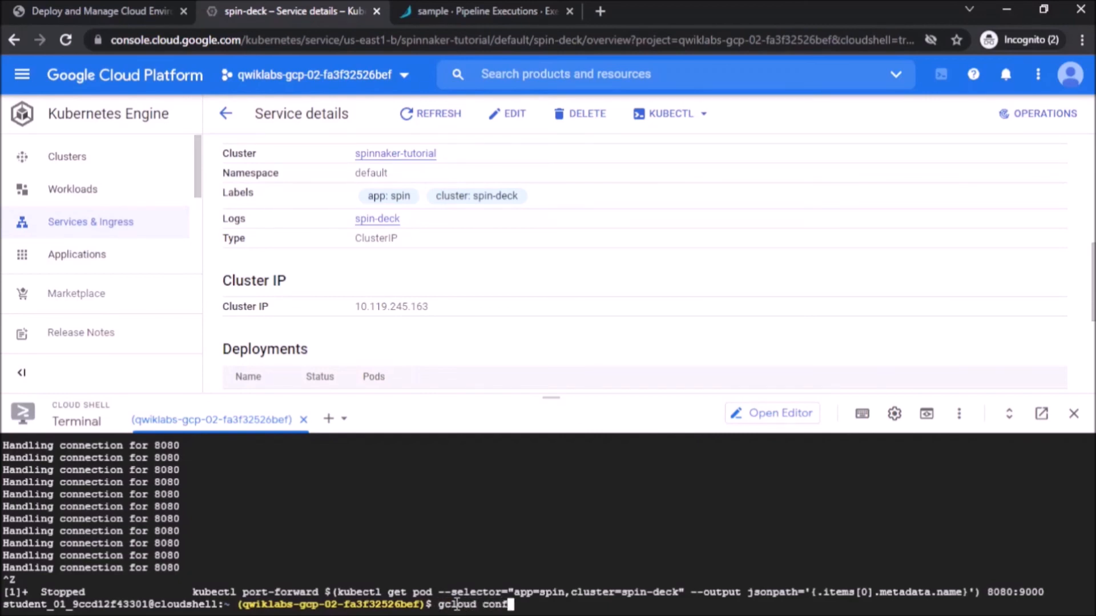
type("ig set compute/zone")
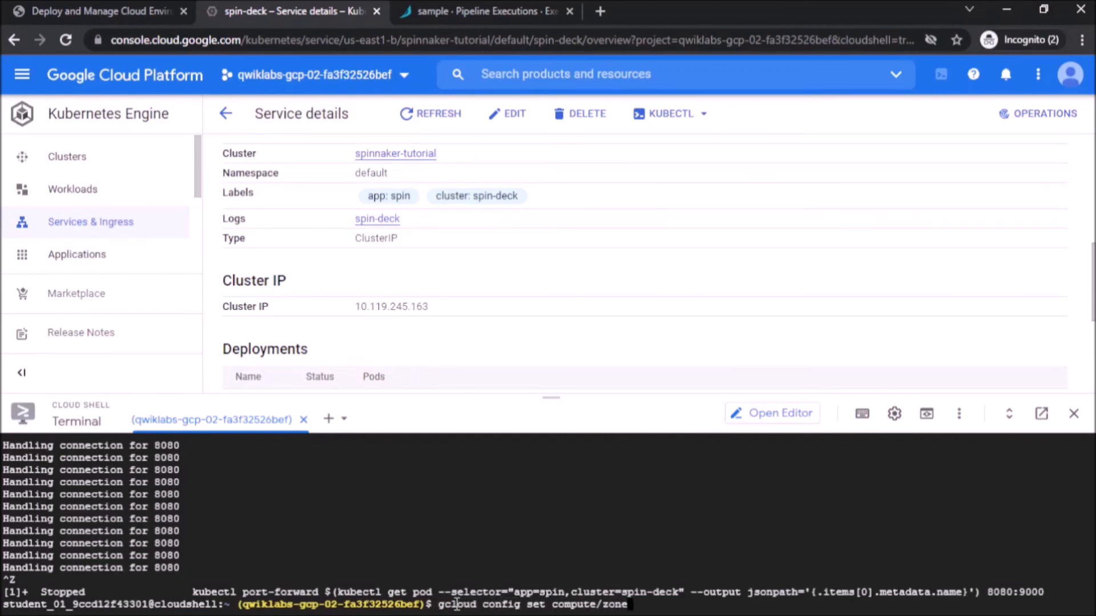
type(" us-east1-b")
key("Return")
Clone the sample-app source repository with gcloud and create an empty file named a inside its folder
type("gcloud source repos c")
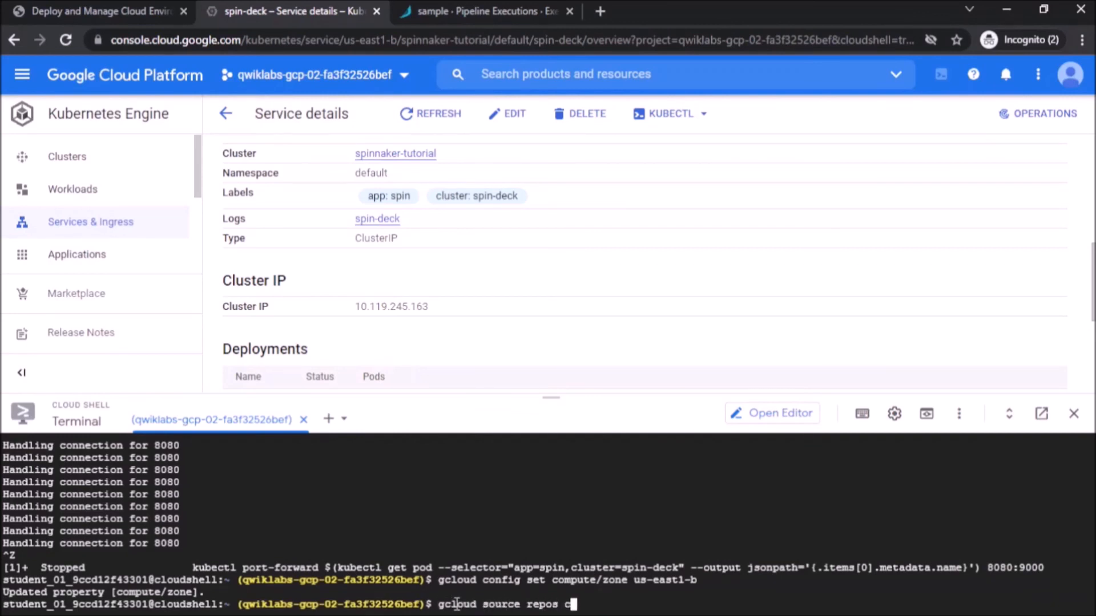
type("lone sample-app")
key("Return")
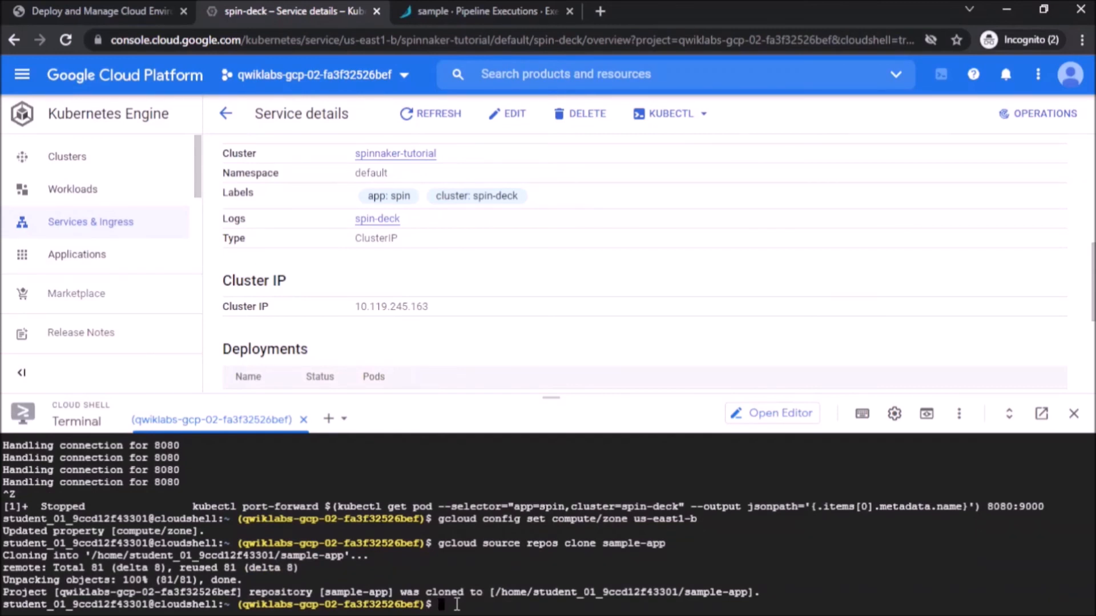
type("cd sample-app")
key("Return")
type("touch a")
key("Return")
Configure the global Git identity with the active gcloud account as user.email and "Student" as user.name
type("git config --global user.email \"$(gcloud \"")
key("Left")
type("$()")
key("Left")
type("gcloud config get-value account")
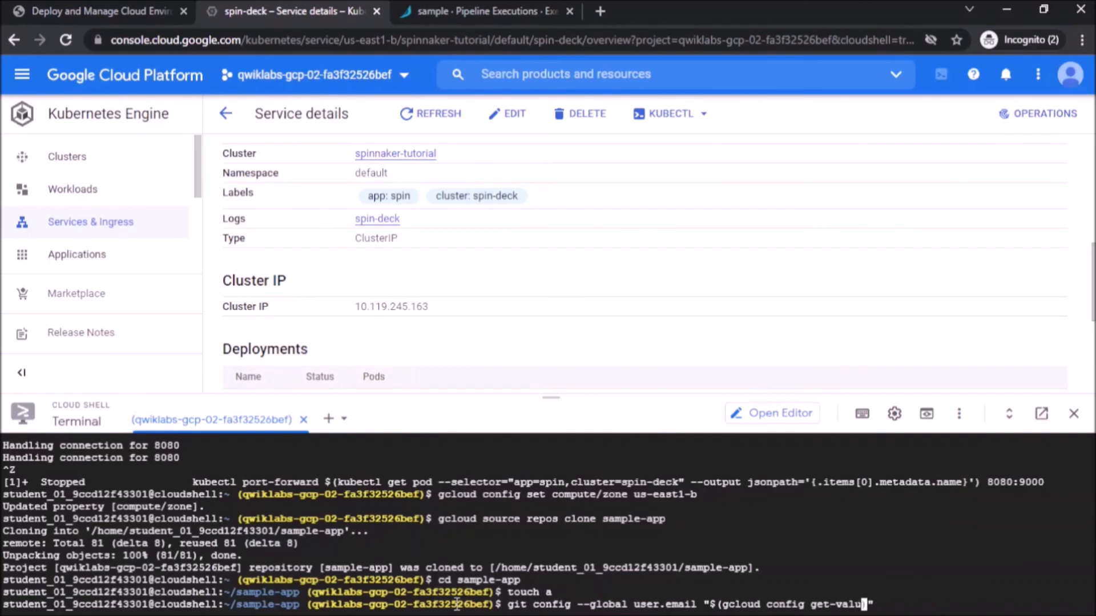
key("Return")
type("git config --global user.na")
type("me \"Student\"")
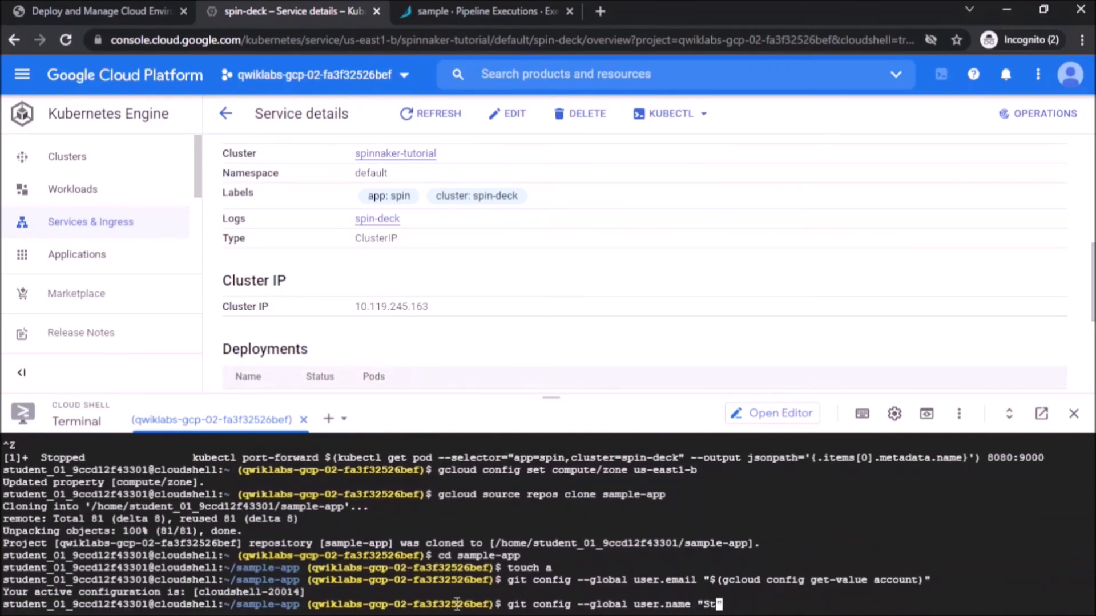
key("Return")
Try to commit all changes in sample-app using git commit -a with the message "change"
type("git commit -a -m \"\"")
key("Left")
type("change")
key("Return")
Create the Git tag v1.0.1 in sample-app and push the tags to the remote repository
type("git tag v1.0.1")
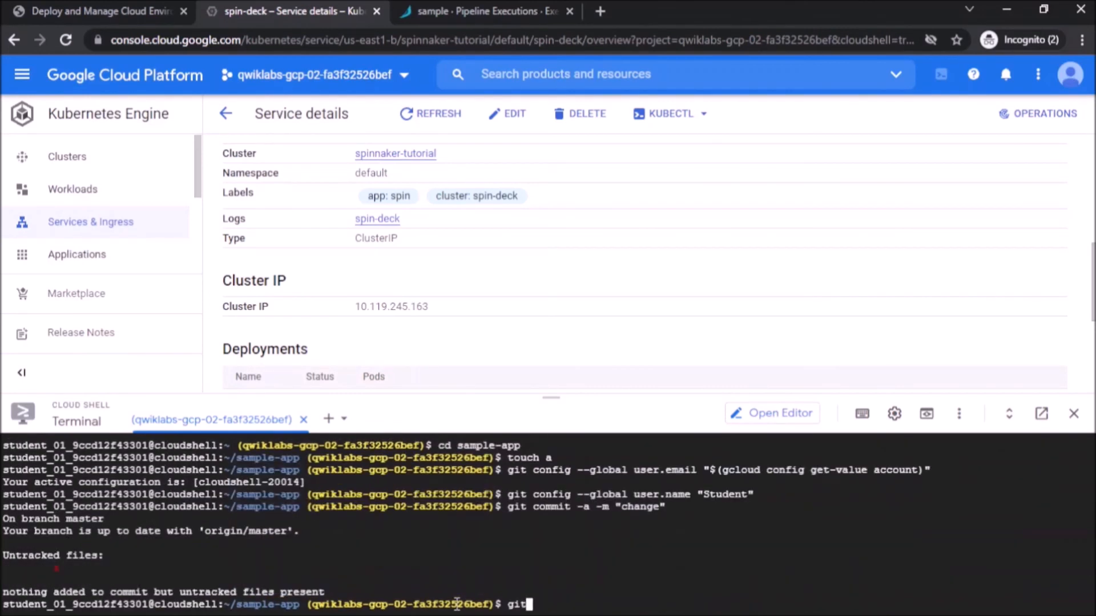
key("Return")
type("git push --tags")
key("Return")
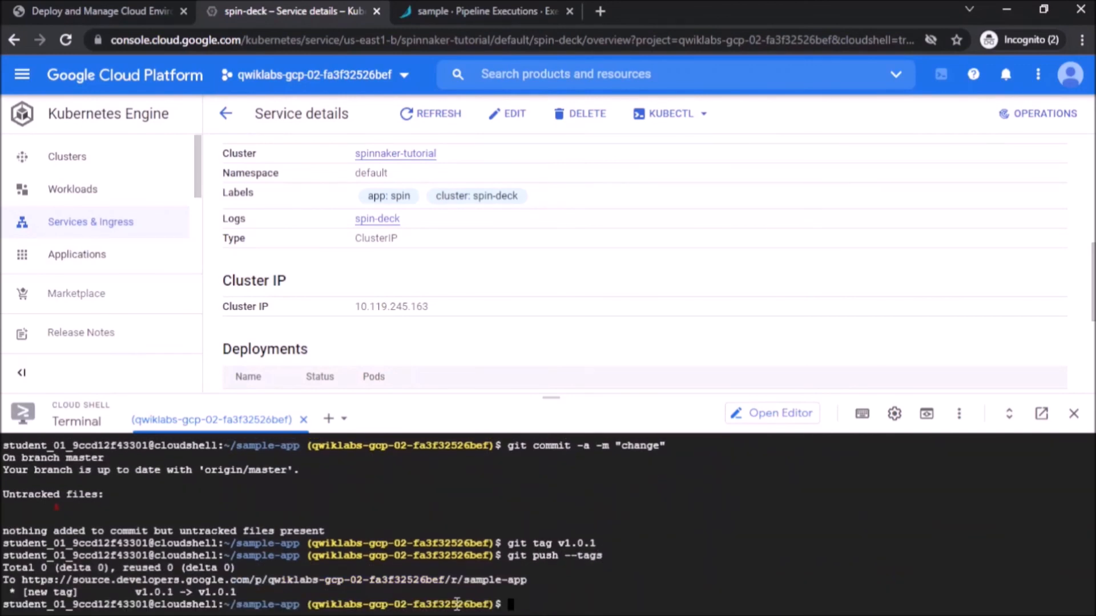
Return to the lab instructions and check progress on Task 3's "Verify the Spinnaker deployment" objective
left_click(34, 11)
left_click(422, 509)
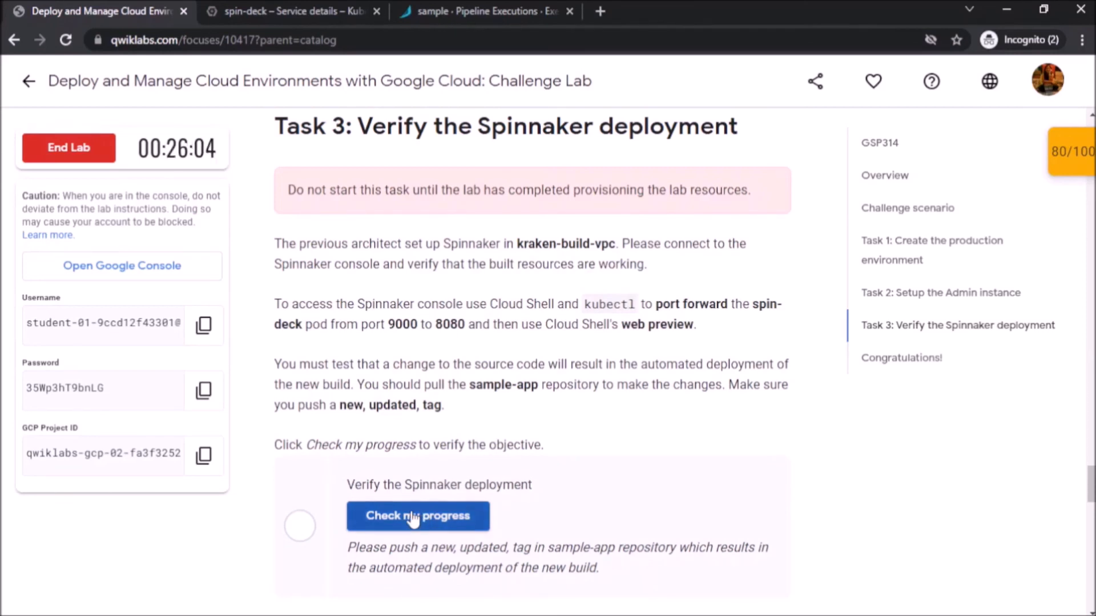
left_click(415, 516)
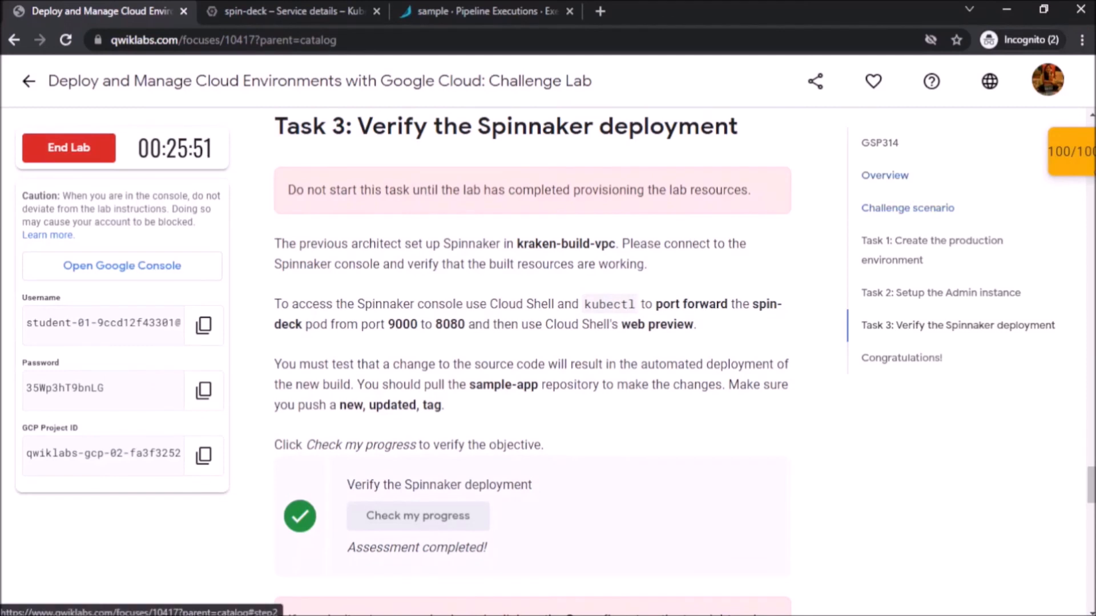
Review the lab's checkpoint scores and the closing Congratulations section with the skill badge information
left_click(1070, 151)
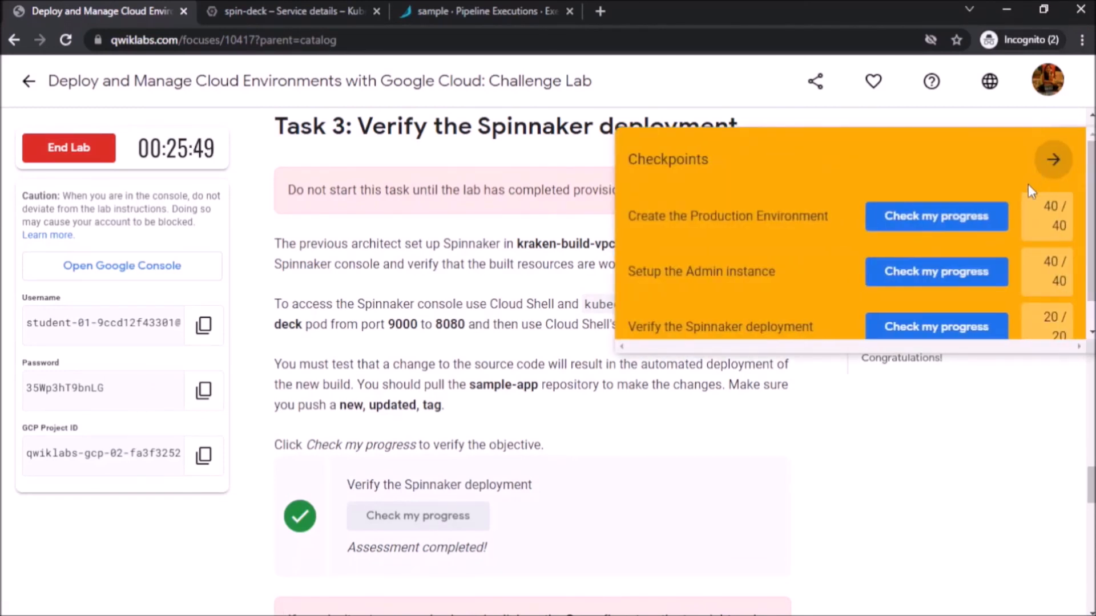
scroll(1026, 252, "down", 1)
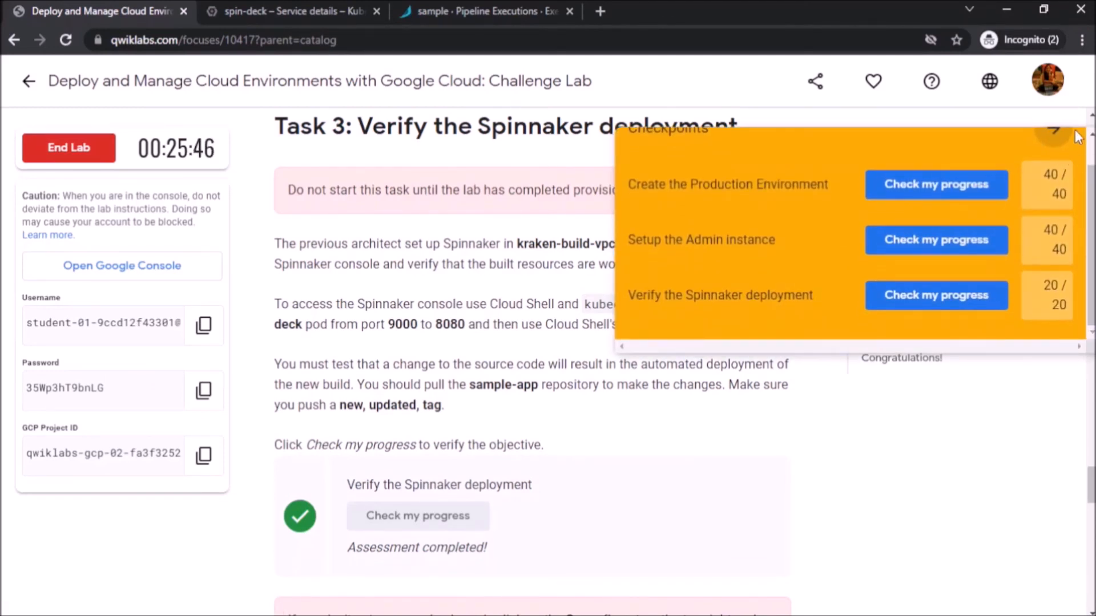
left_click(1058, 136)
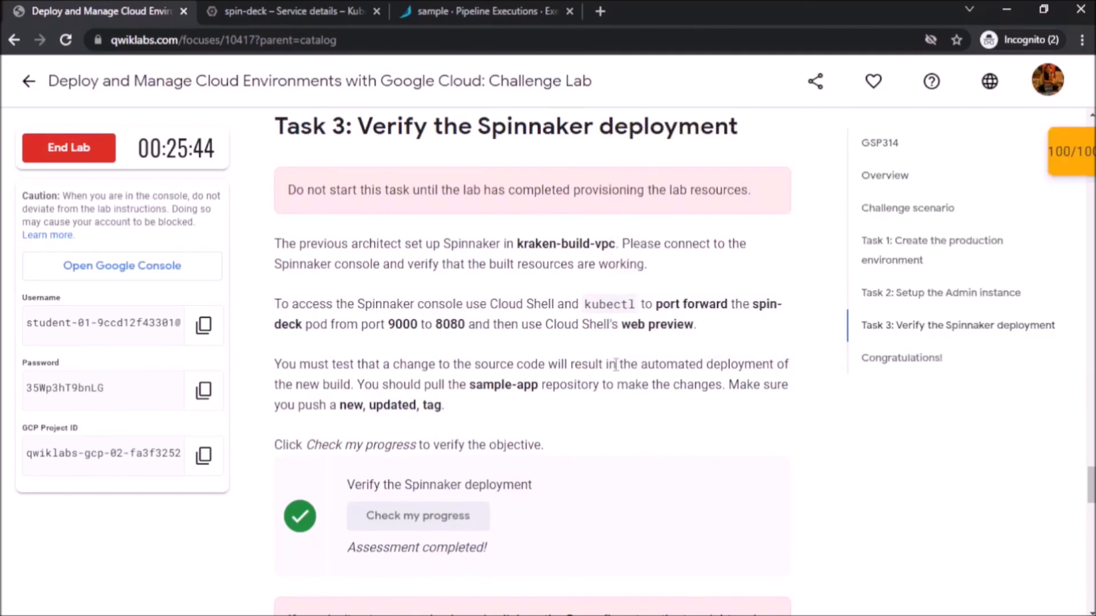
scroll(615, 368, "down", 15)
scroll(617, 371, "up", 3)
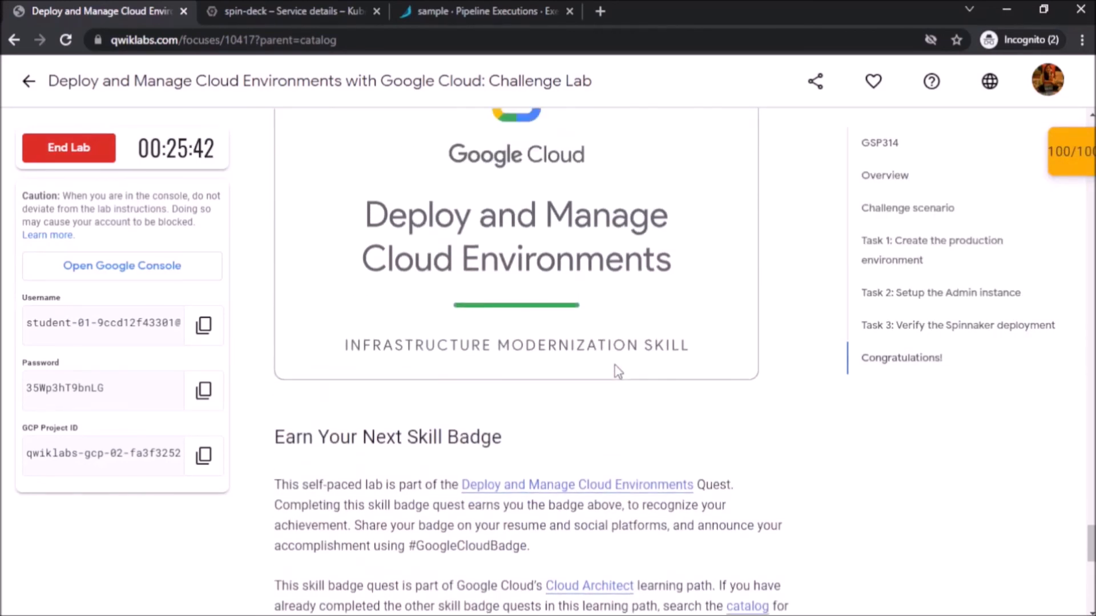